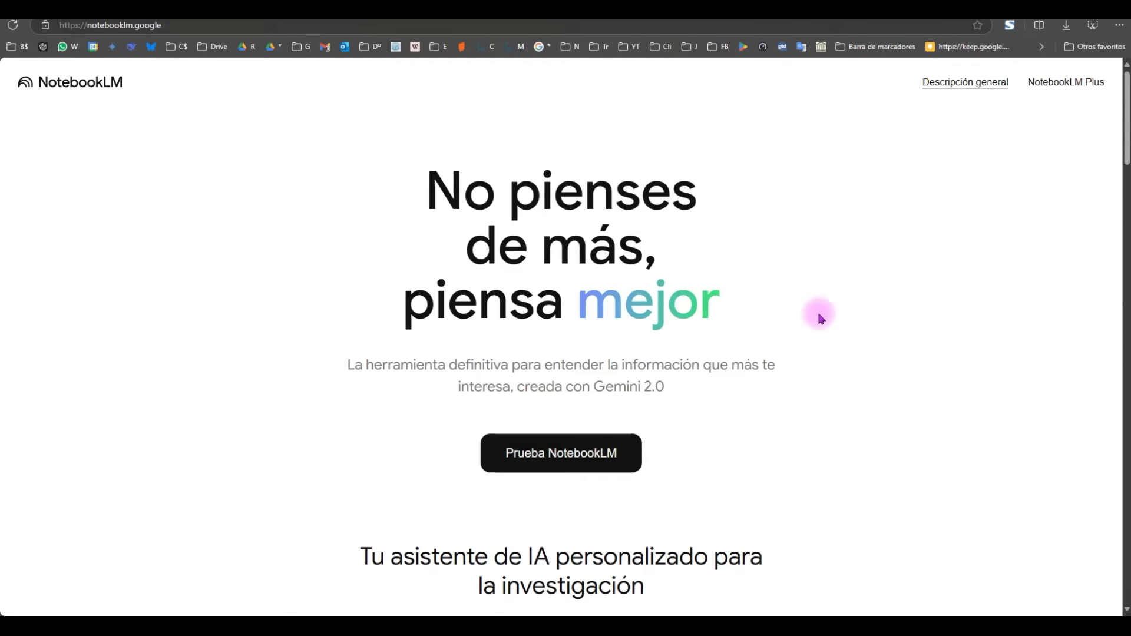
scroll(779, 377, "down", 3)
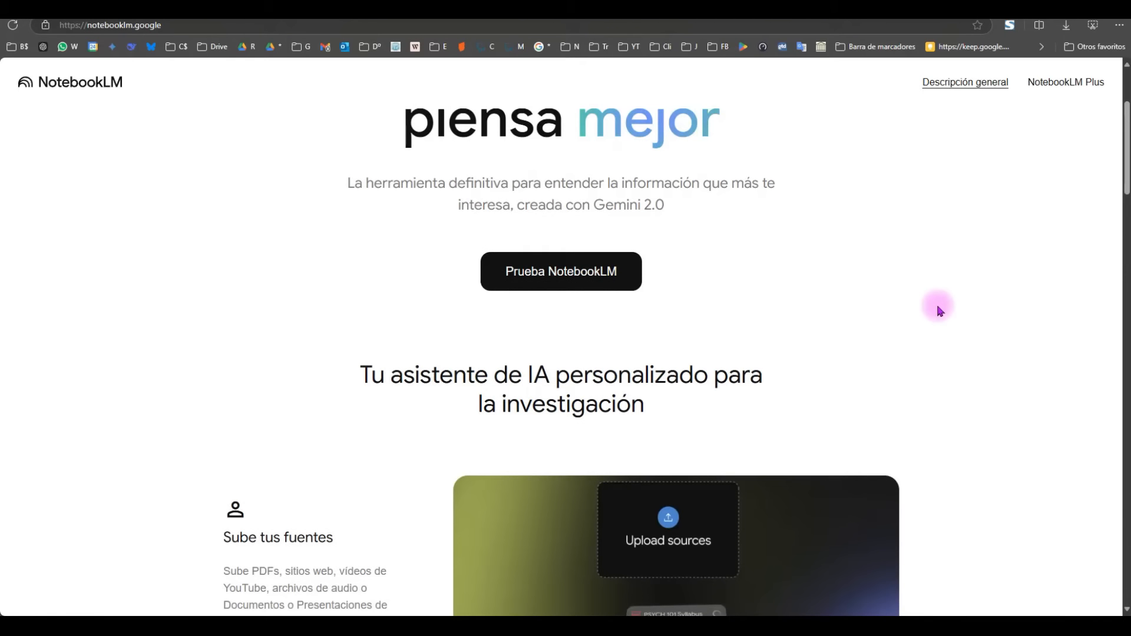
scroll(913, 300, "down", 2)
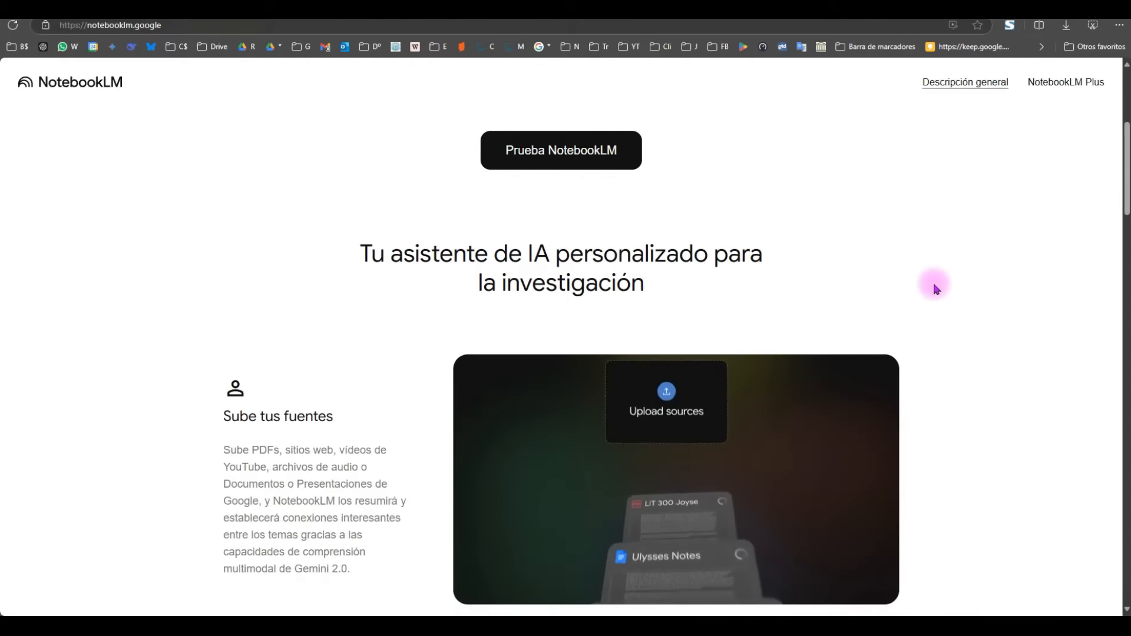
scroll(934, 285, "down", 2)
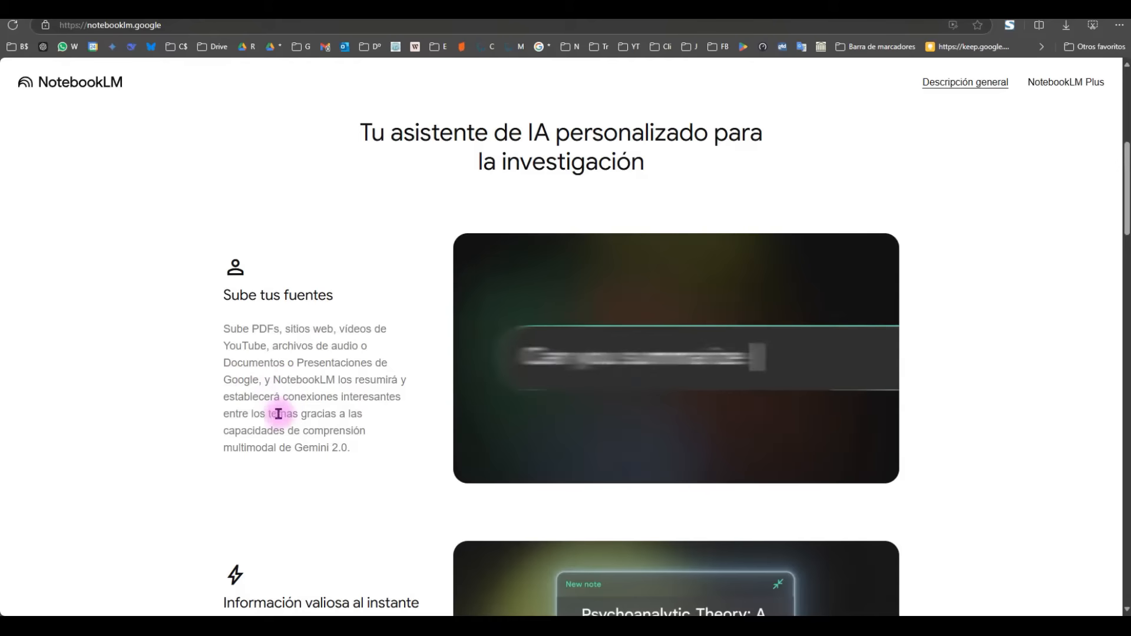
scroll(235, 418, "down", 1)
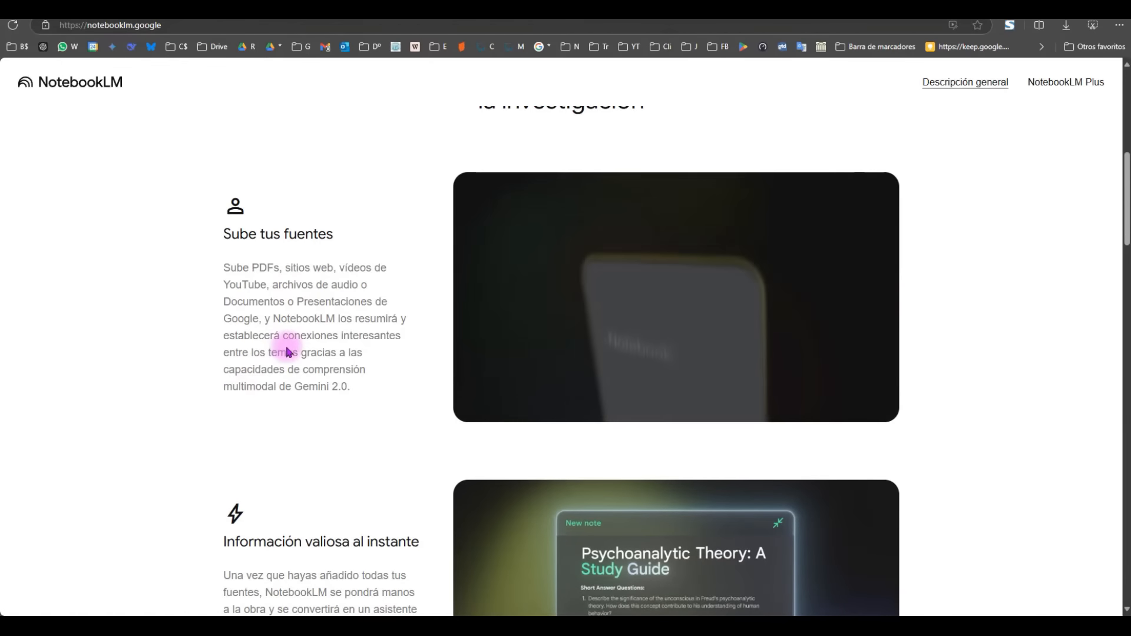
scroll(251, 353, "down", 3)
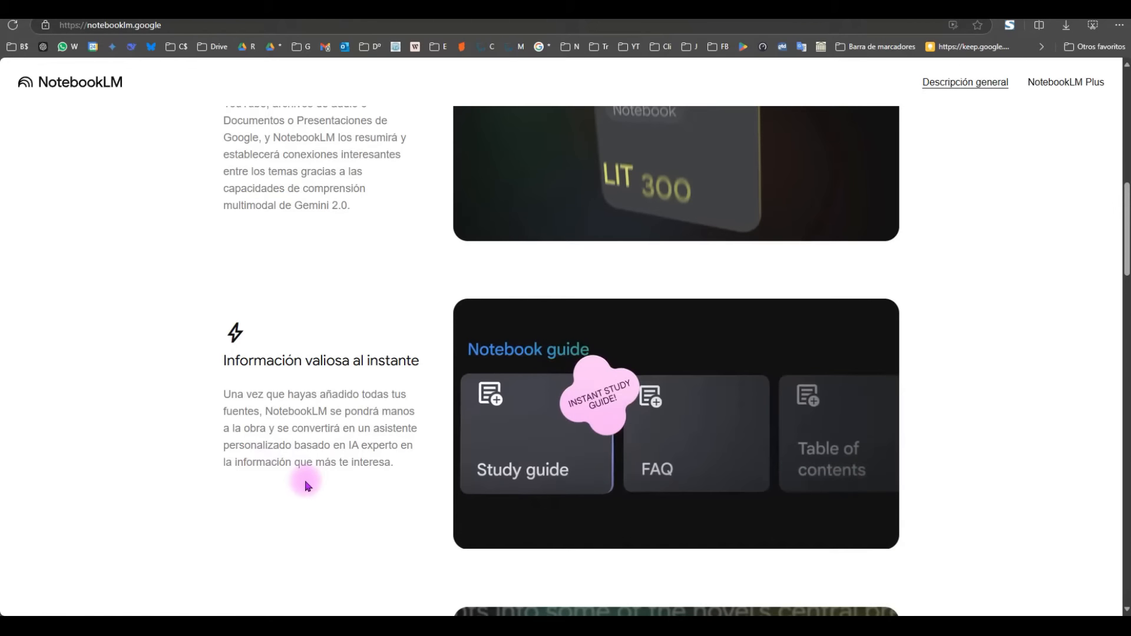
scroll(323, 467, "down", 3)
scroll(358, 399, "down", 3)
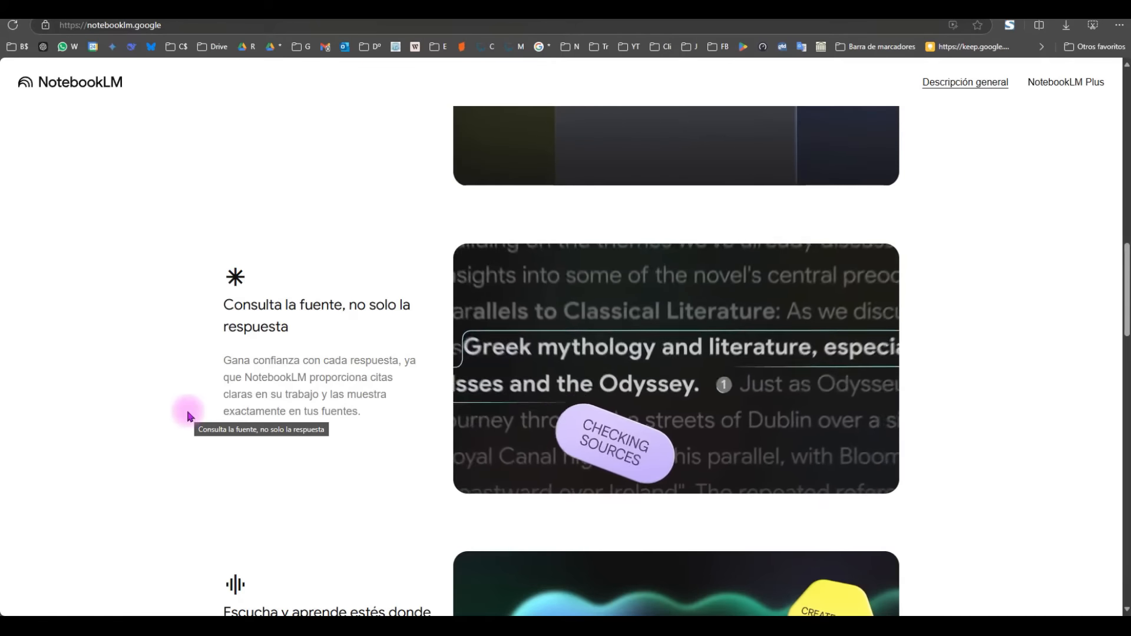
scroll(379, 443, "down", 3)
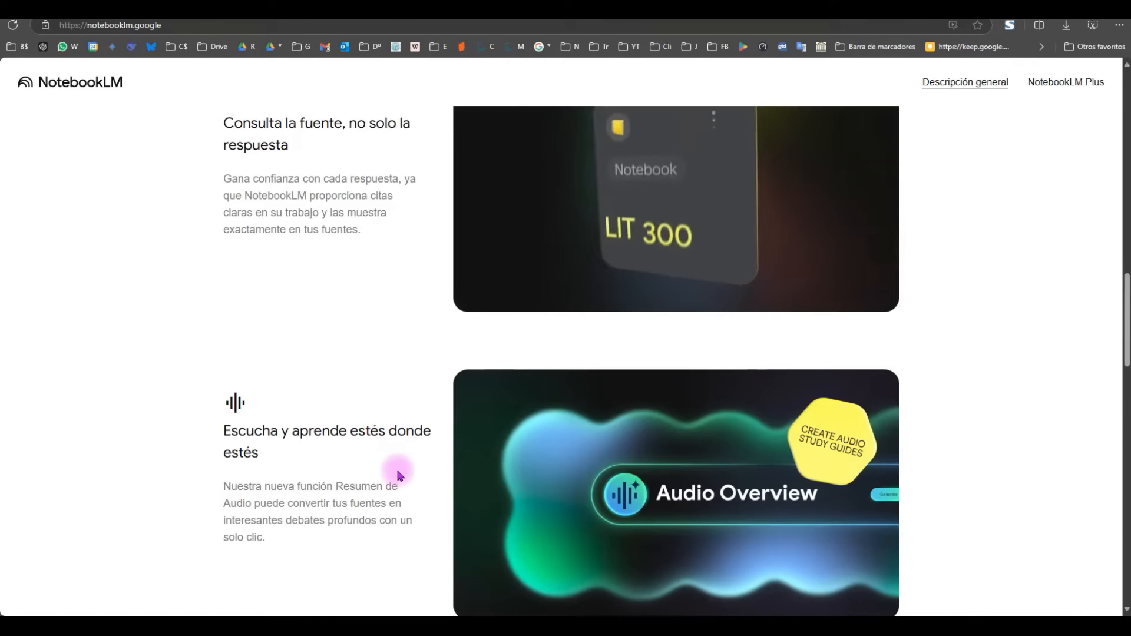
scroll(395, 454, "down", 2)
scroll(393, 437, "down", 6)
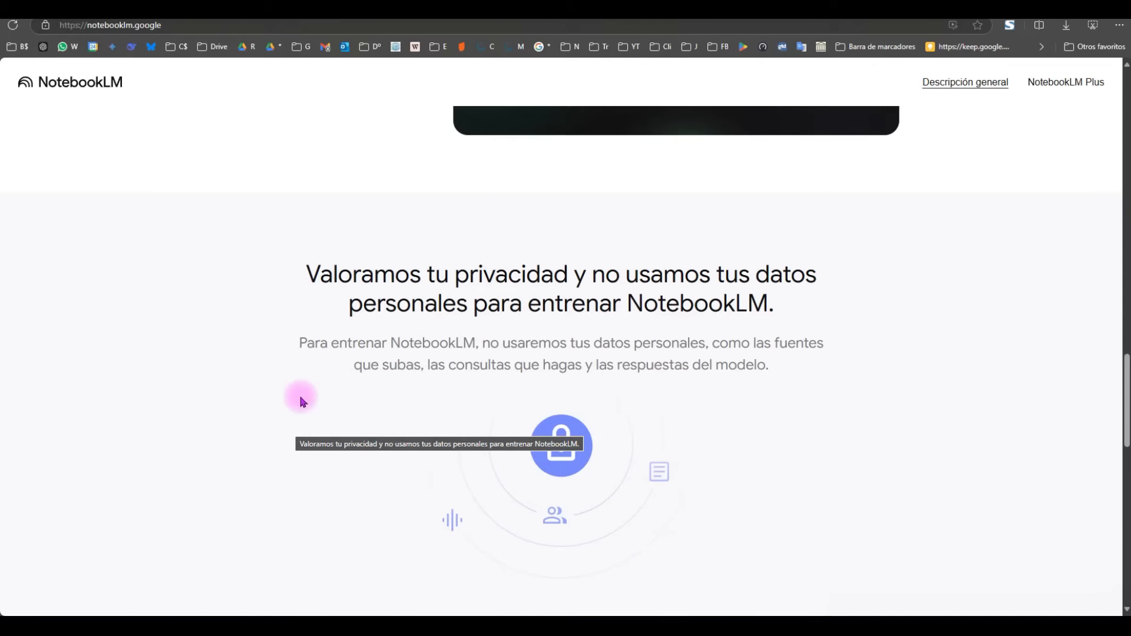
scroll(311, 395, "down", 9)
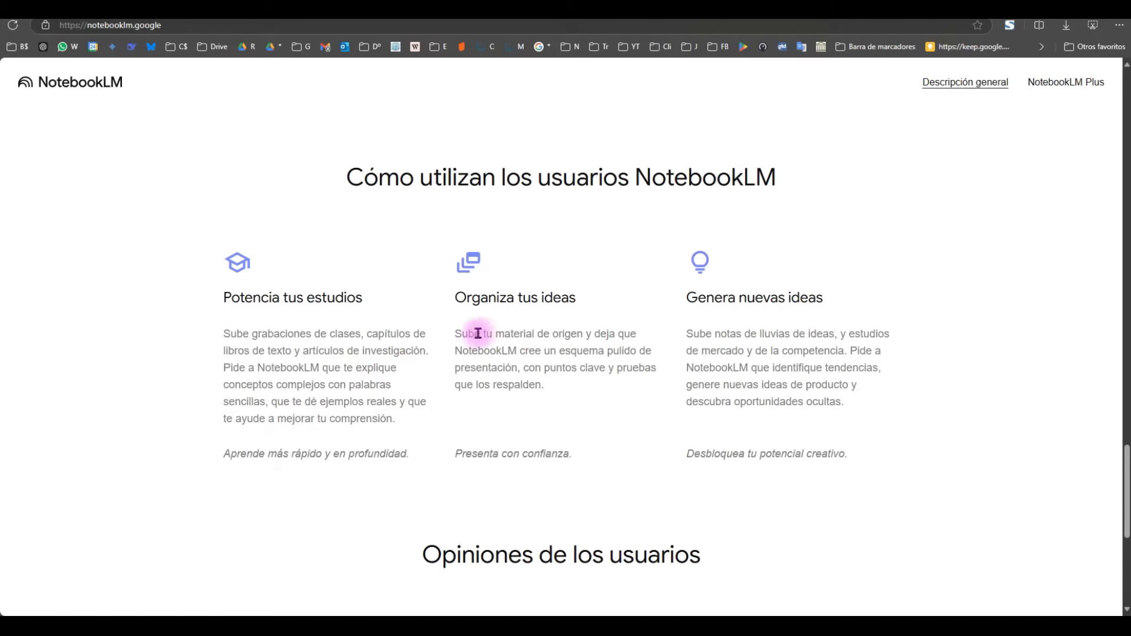
scroll(778, 371, "down", 6)
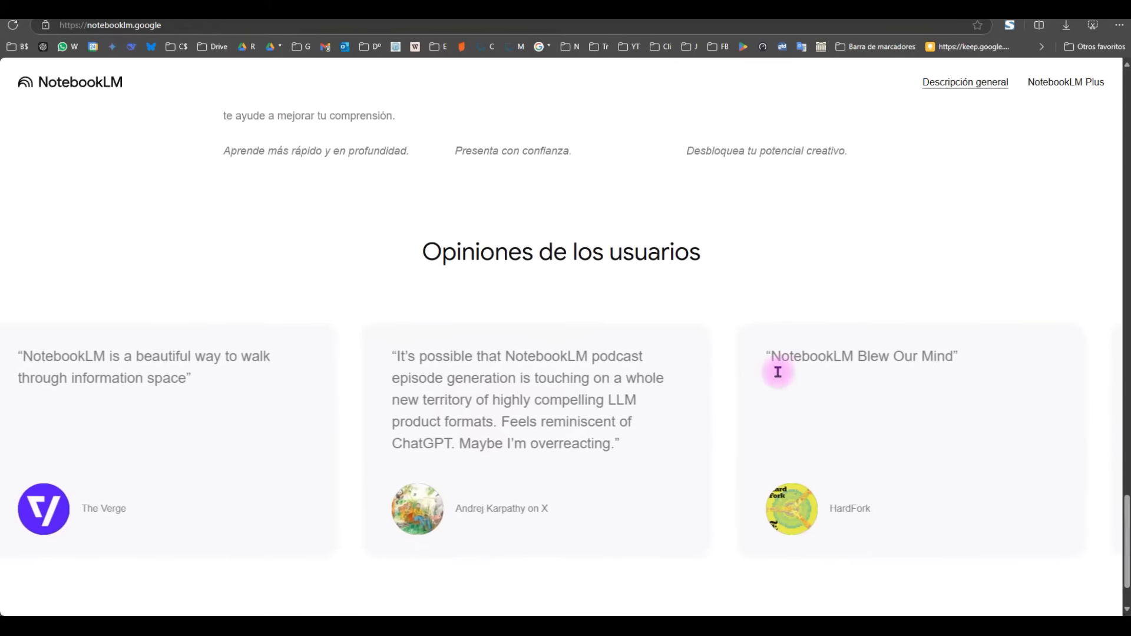
scroll(568, 454, "up", 15)
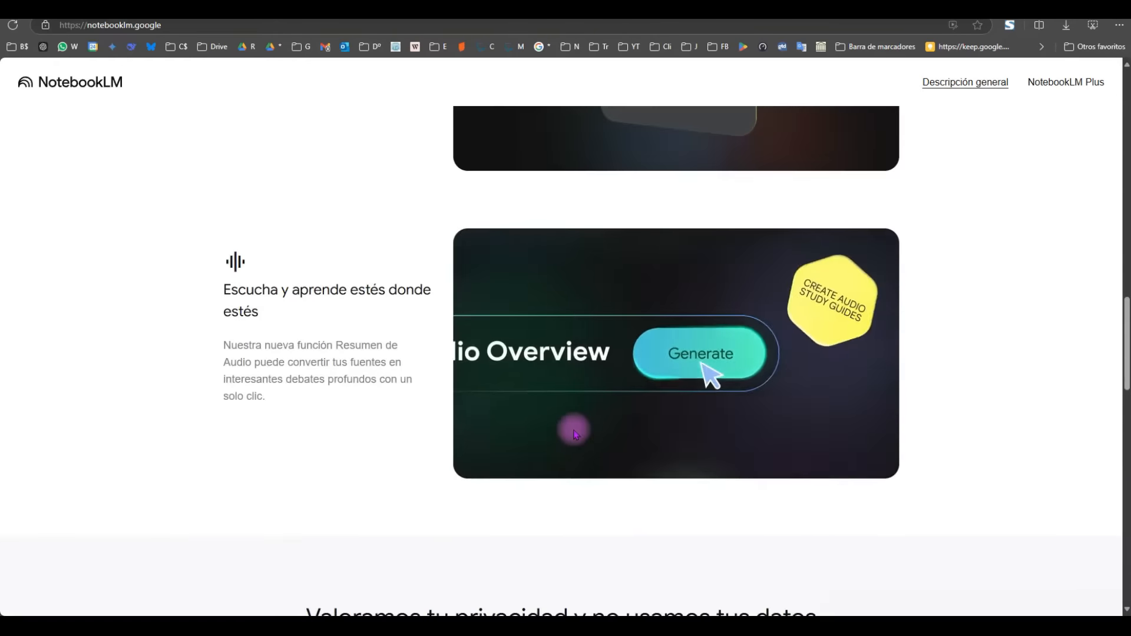
scroll(537, 382, "up", 10)
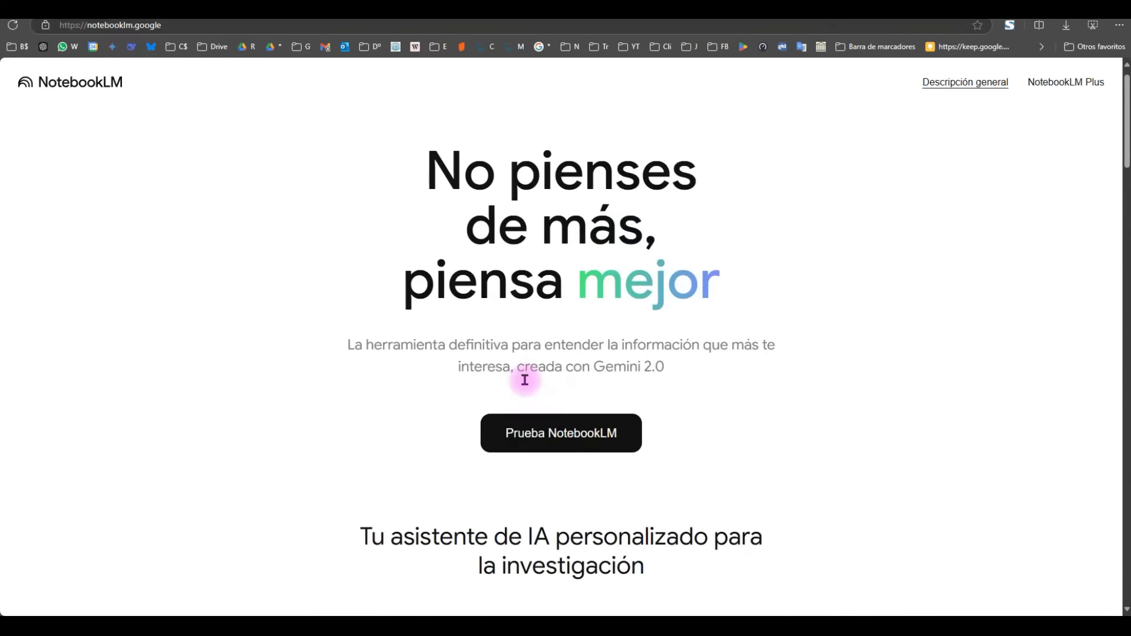
scroll(766, 324, "down", 2)
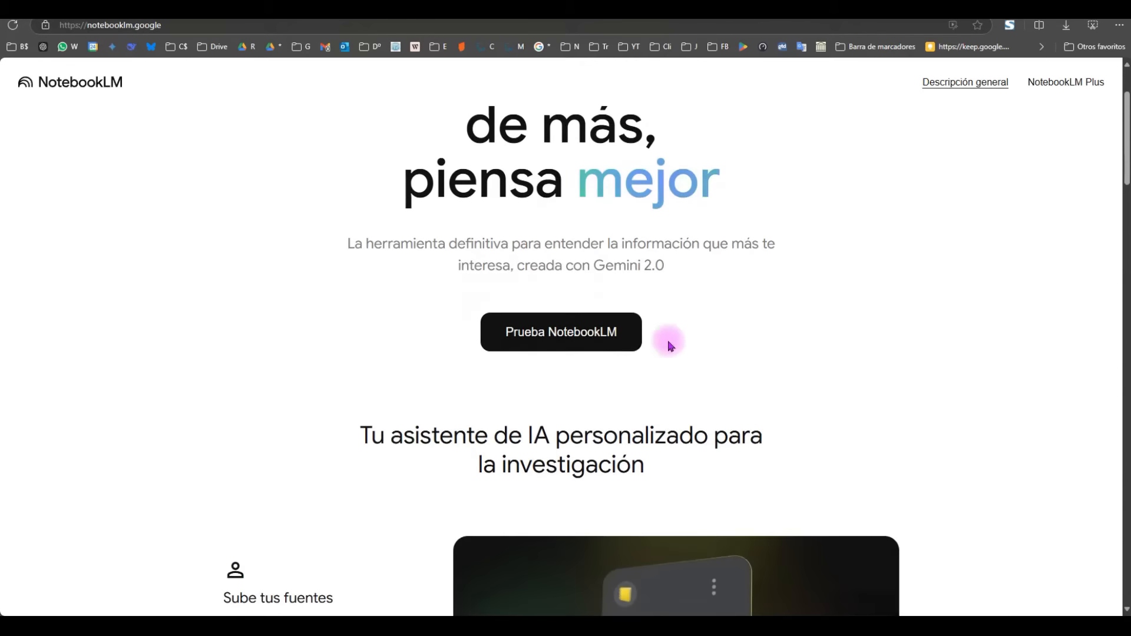
Step: Sign in through 'Prueba NotebookLM' and reach the 'Crea tu primer cuaderno' welcome page
left_click(572, 336)
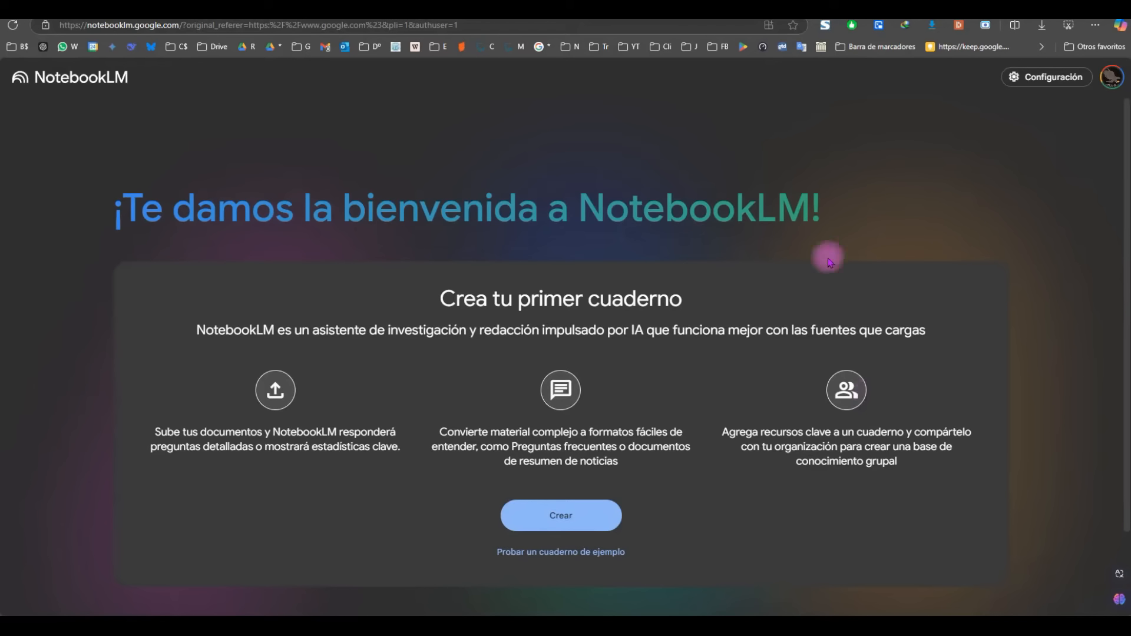
Step: Create a new untitled notebook, dismiss the Drive picker, and reopen the Agrega fuentes window
left_click(548, 517)
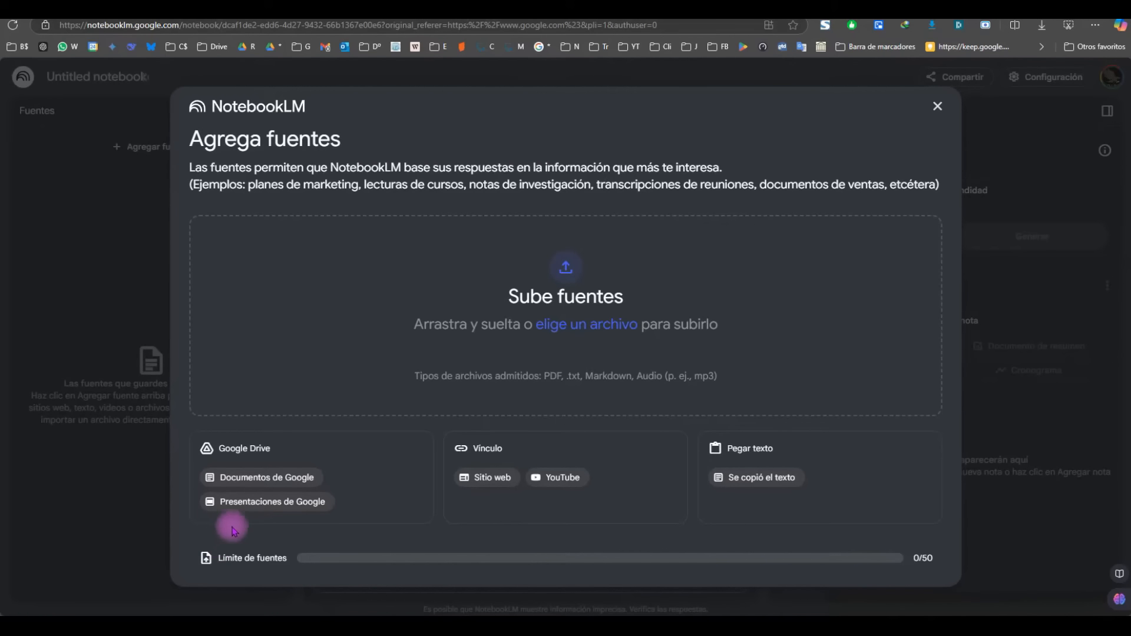
left_click(258, 482)
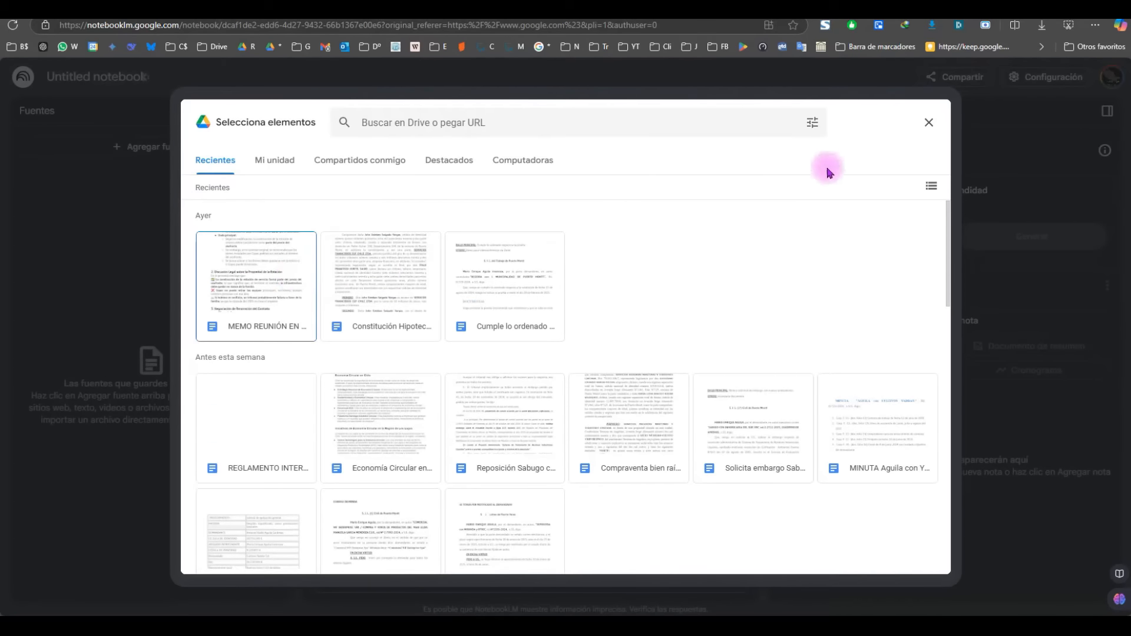
left_click(929, 124)
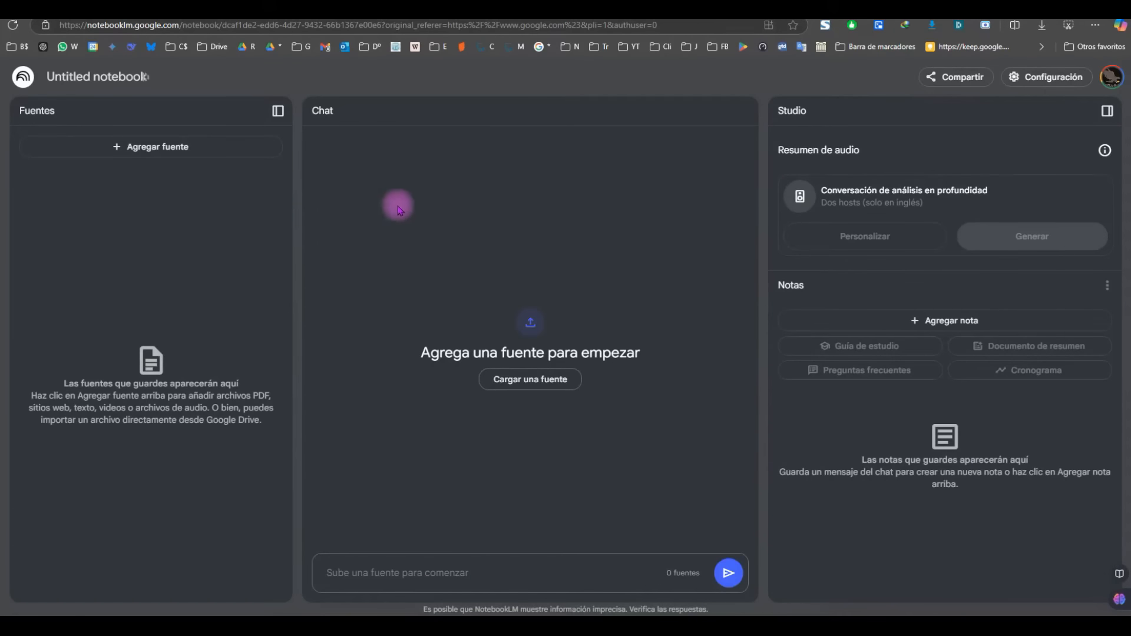
left_click(530, 379)
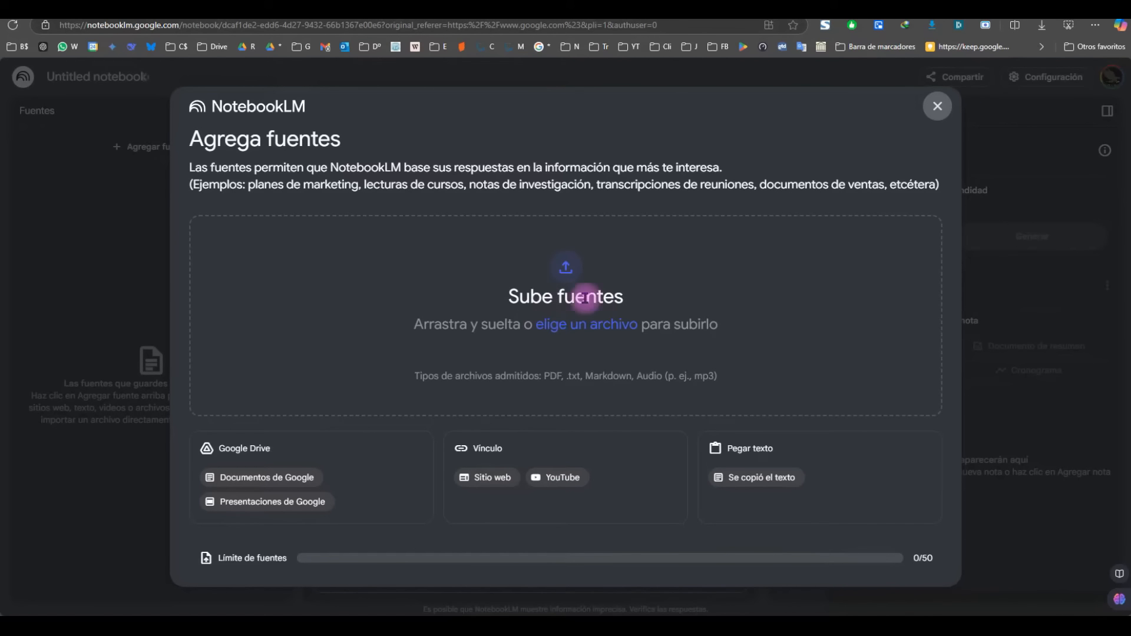
Step: Upload 01.- Demanda.pdf as the notebook's first source
left_click_drag(354, 259, 537, 297)
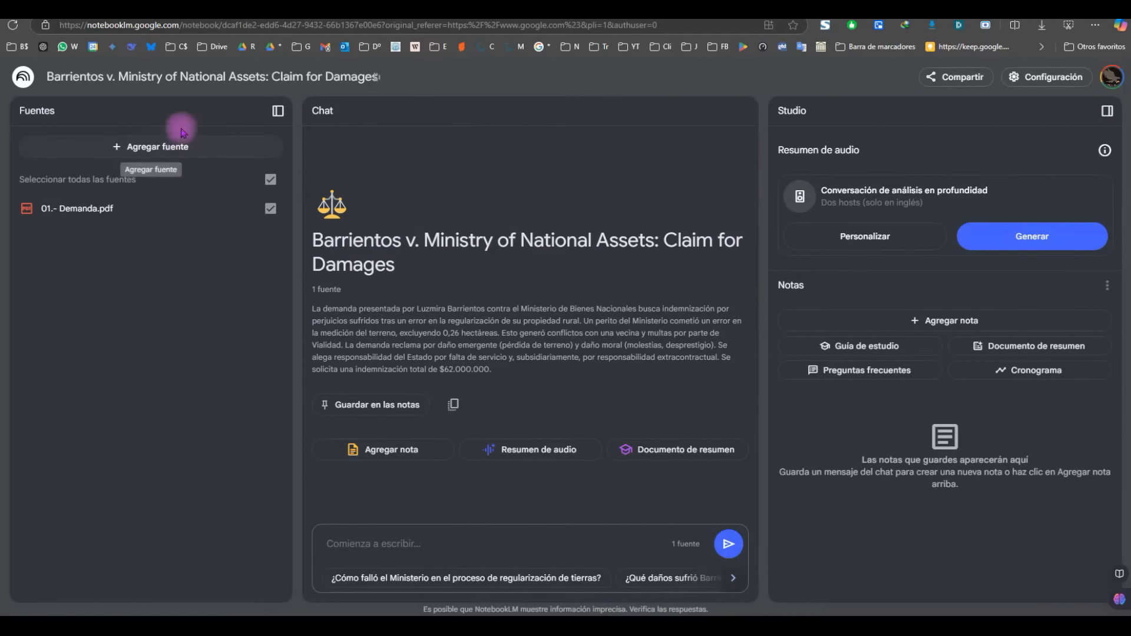
Step: Retitle the notebook 'Barrientos v. Fisco', correcting the 'Fisci' typo
left_click(187, 76)
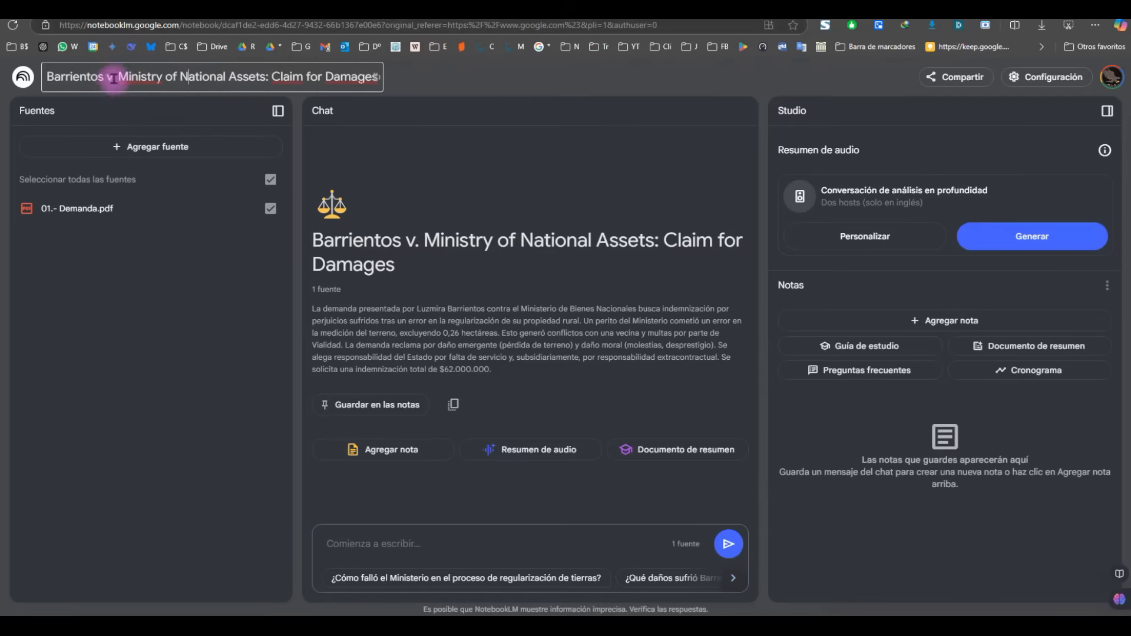
left_click_drag(112, 75, 377, 51)
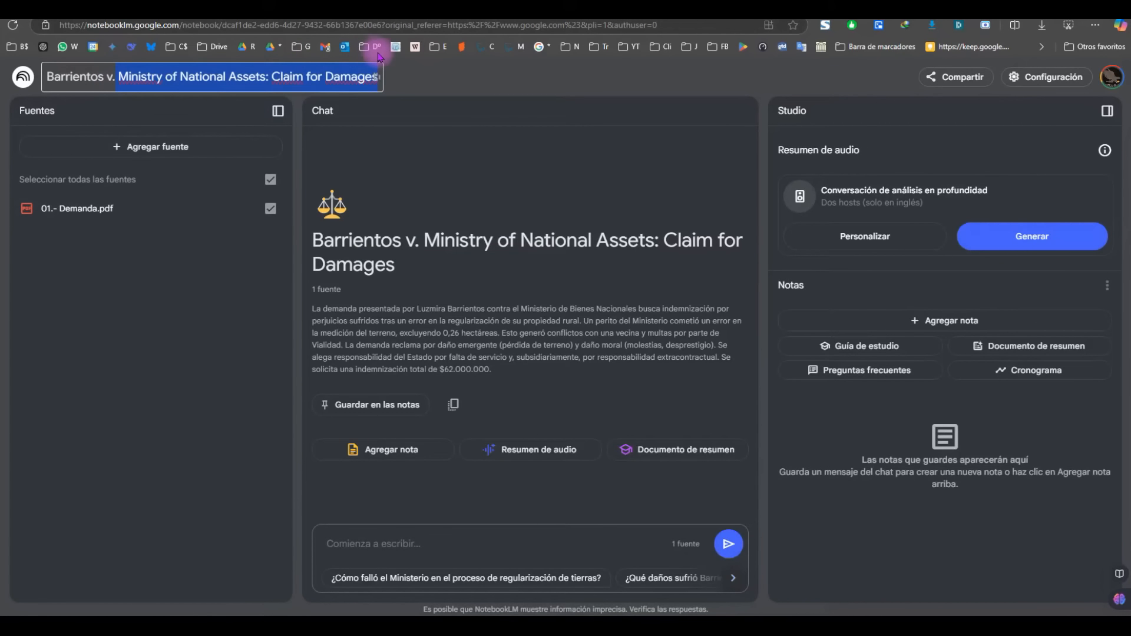
key("BackSpace")
type(". Fis")
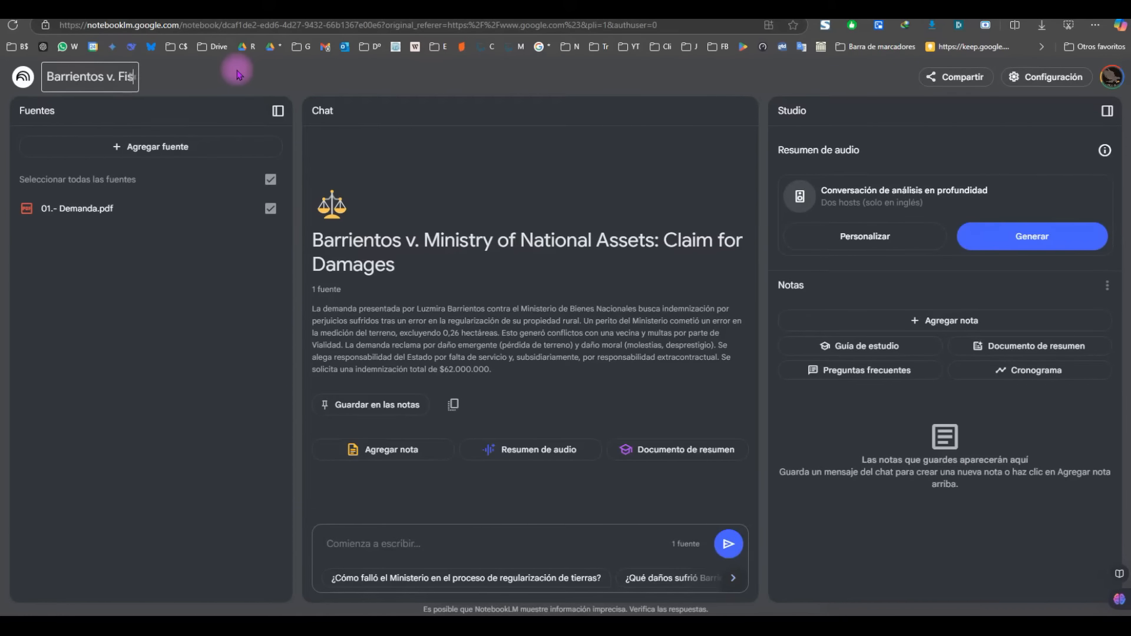
type("ci")
key("Return")
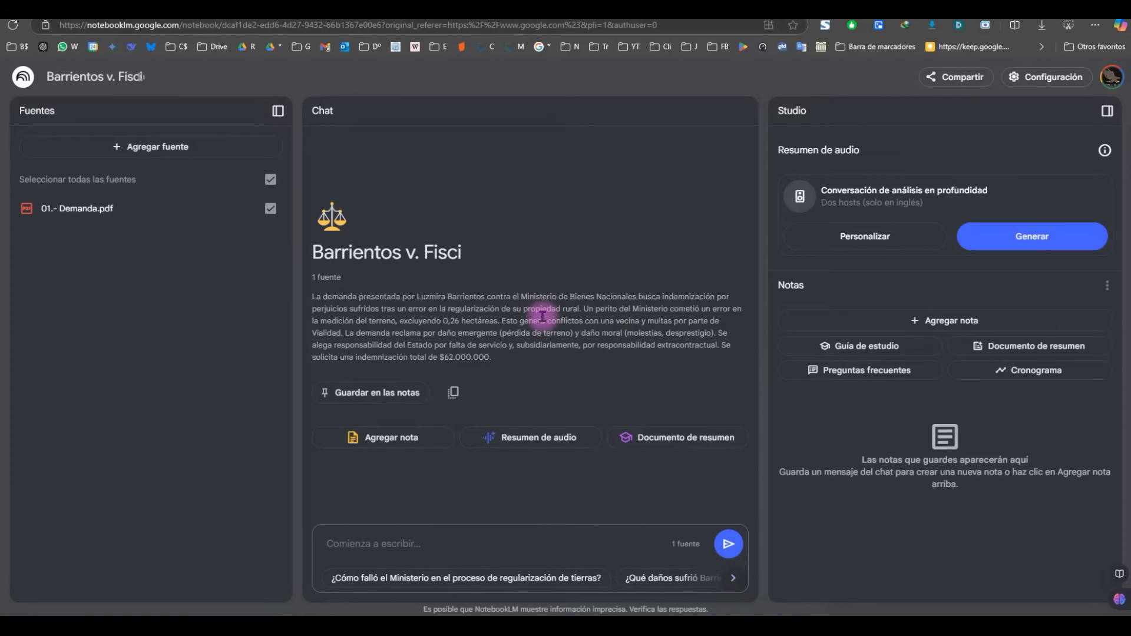
key("BackSpace")
type("o")
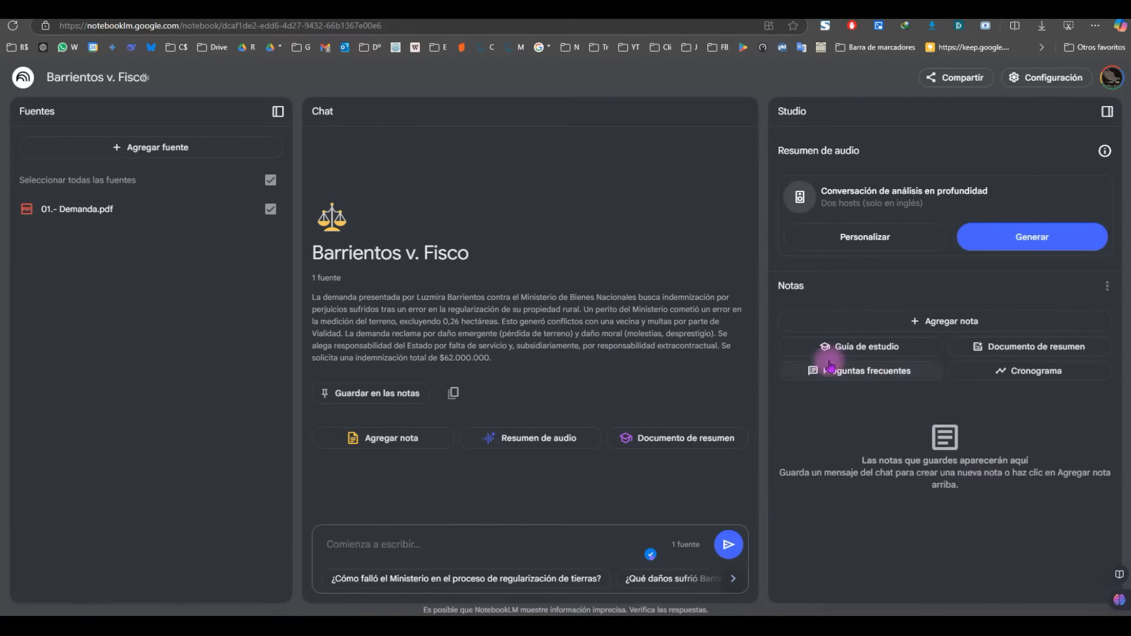
Step: Generate a 'Documento de resumen' briefing note from 01.- Demanda.pdf
left_click(1037, 350)
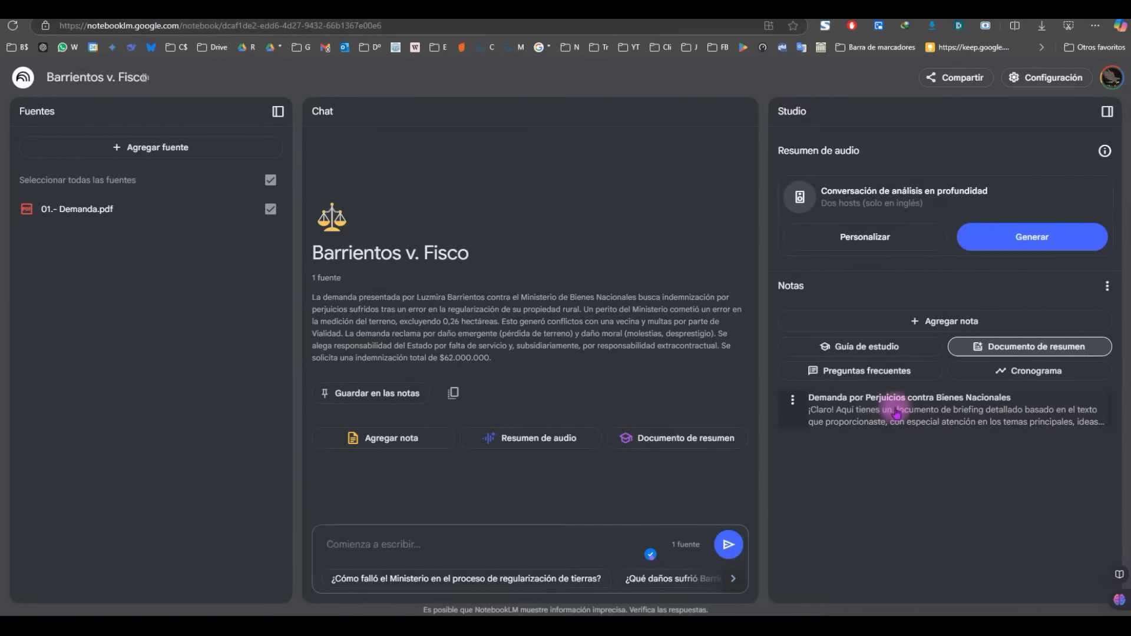
Step: Open the generated briefing note and read through its contents
left_click(888, 410)
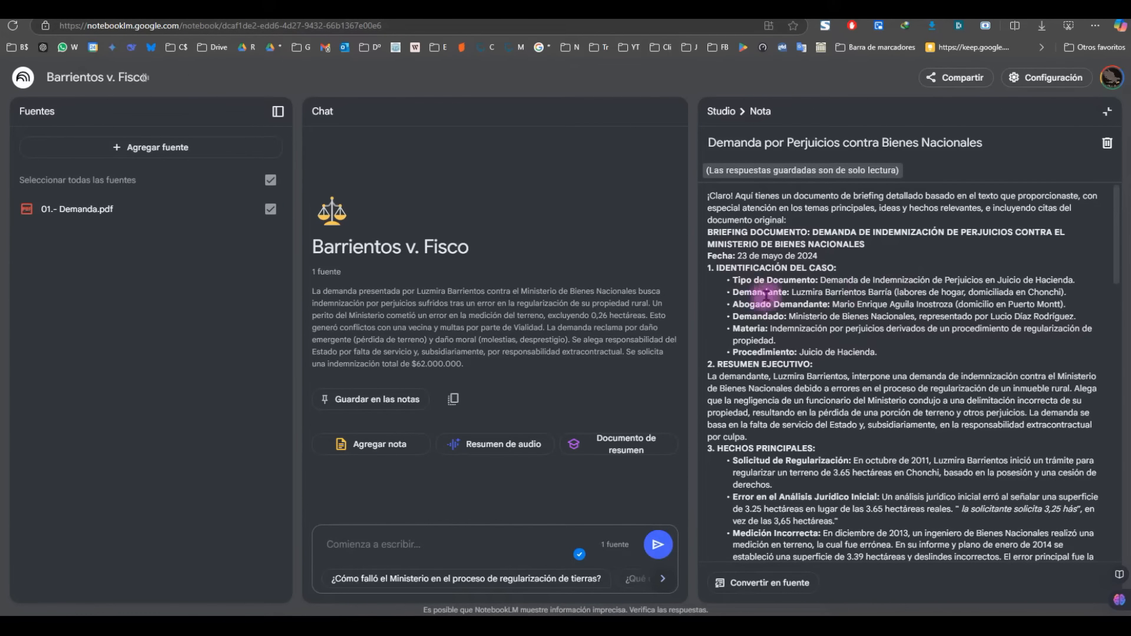
scroll(797, 275, "down", 1)
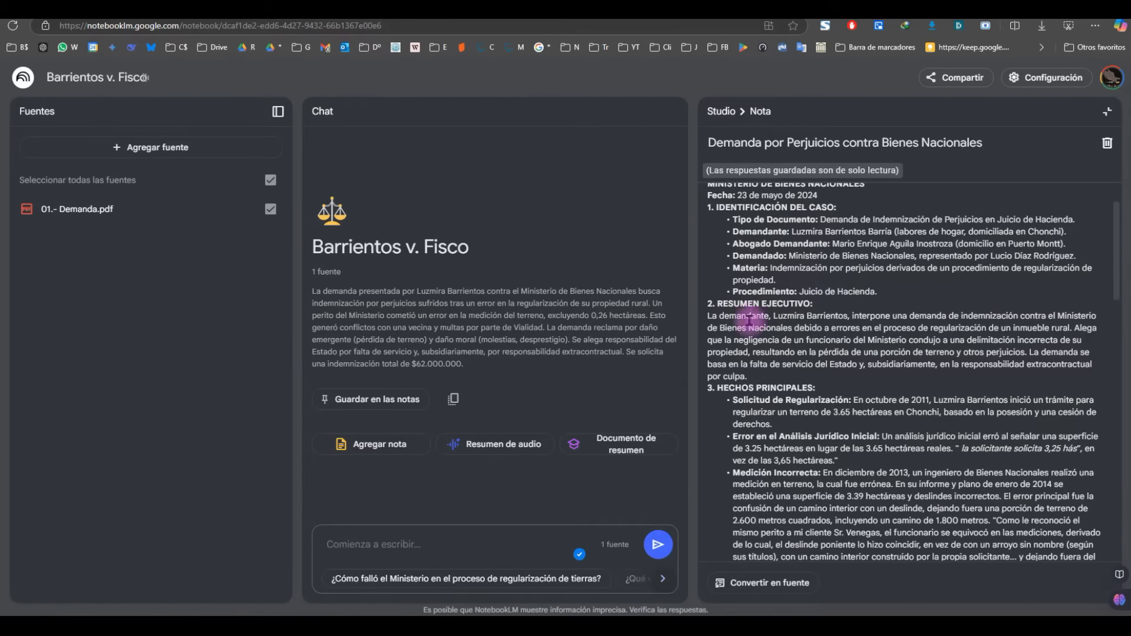
scroll(752, 309, "down", 1)
scroll(760, 352, "down", 1)
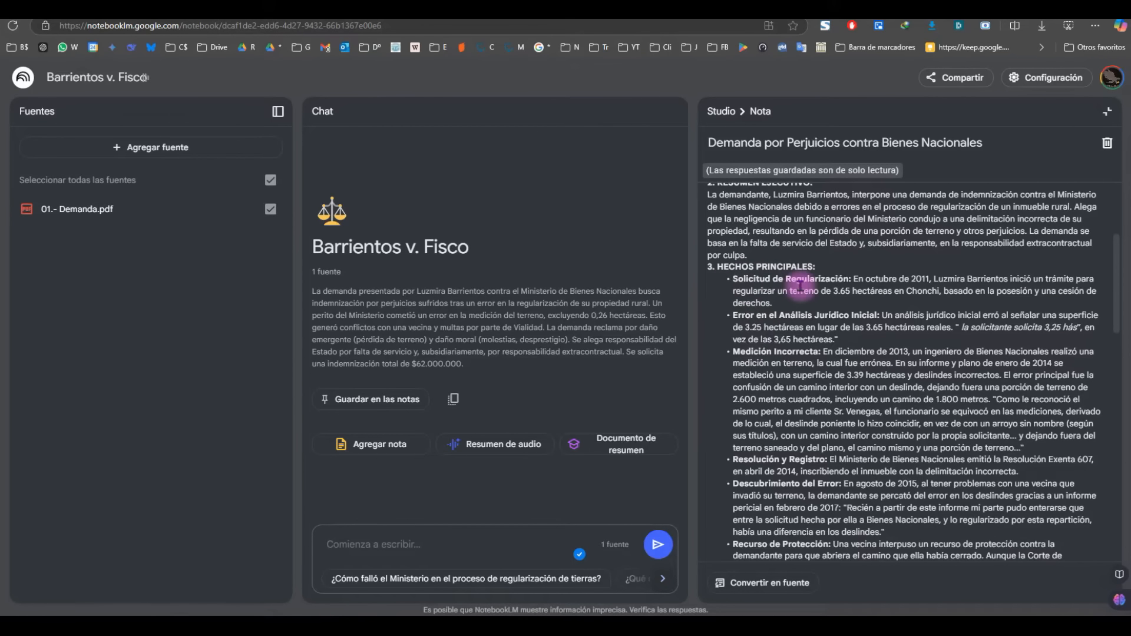
scroll(823, 321, "down", 4)
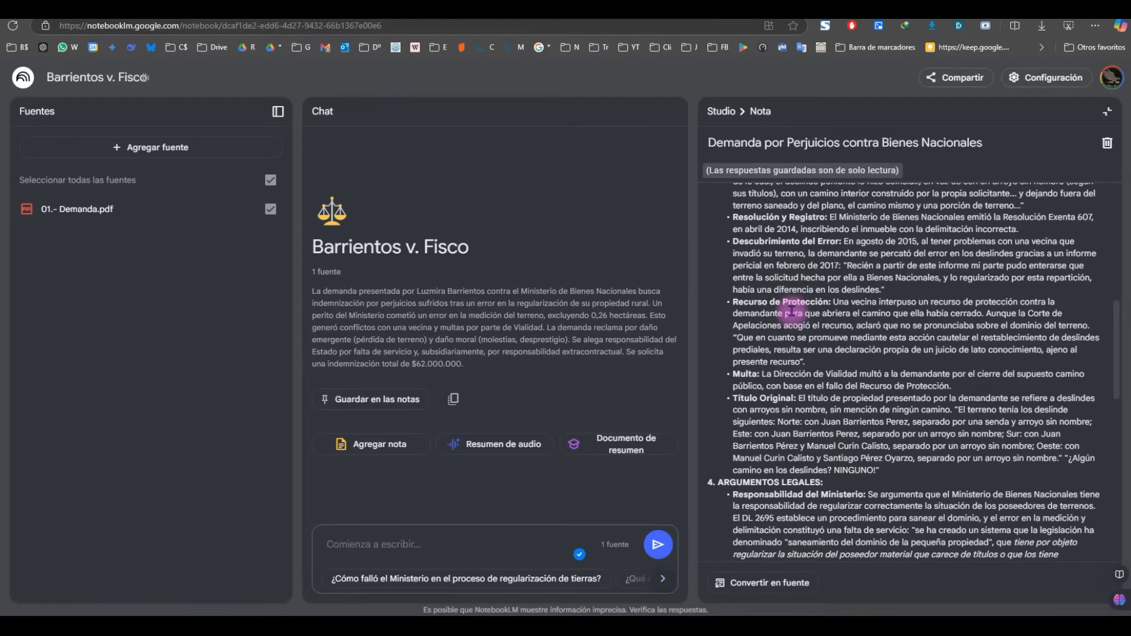
scroll(789, 309, "down", 2)
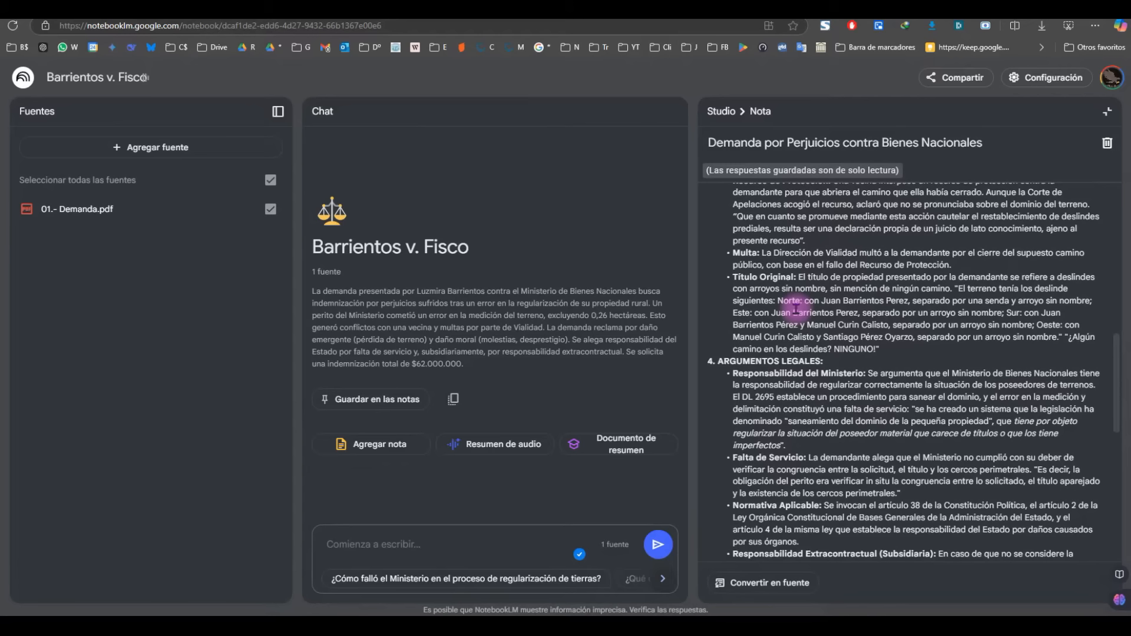
scroll(807, 310, "down", 1)
scroll(764, 310, "down", 1)
scroll(783, 303, "down", 3)
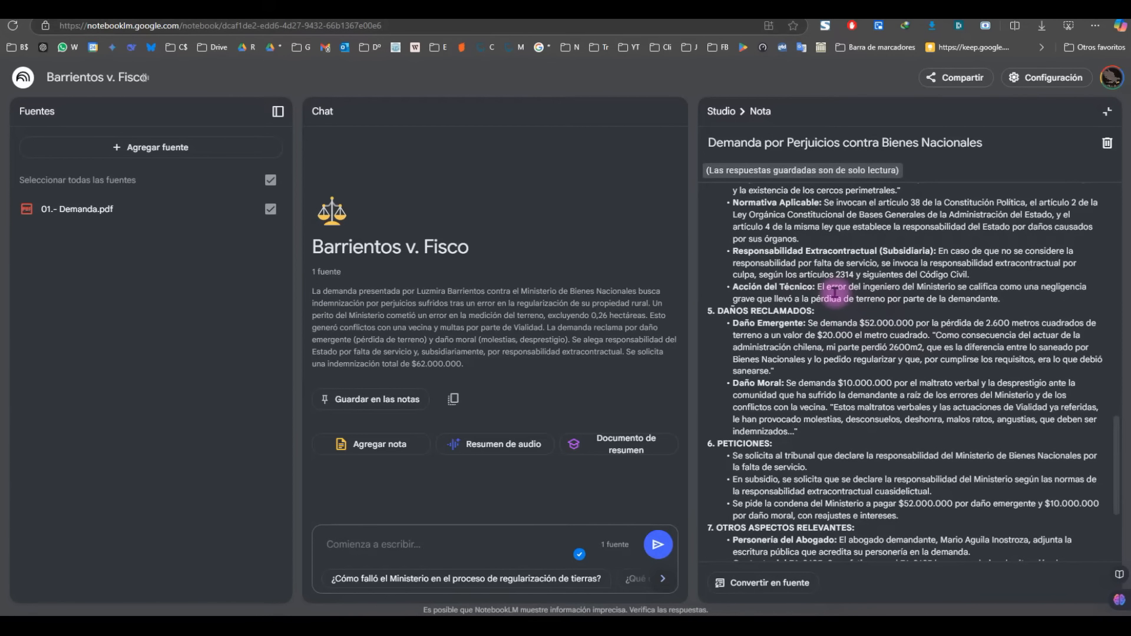
scroll(752, 315, "down", 2)
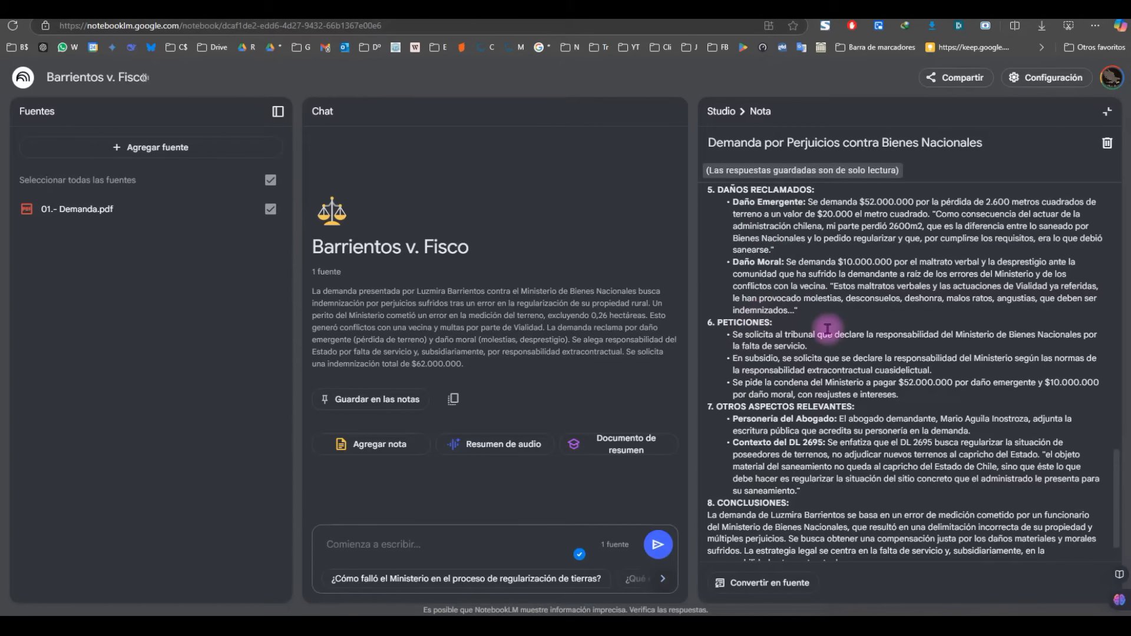
scroll(828, 327, "down", 1)
Step: Cut the briefing note's title down to 'Demanda'
scroll(881, 417, "up", 8)
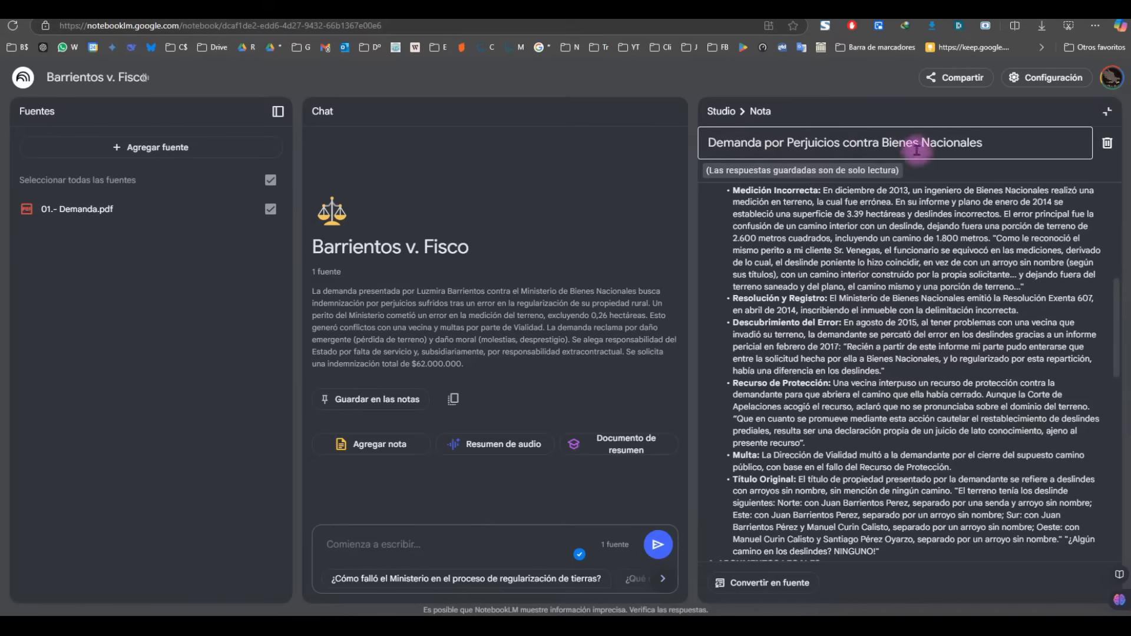
left_click_drag(763, 144, 1006, 129)
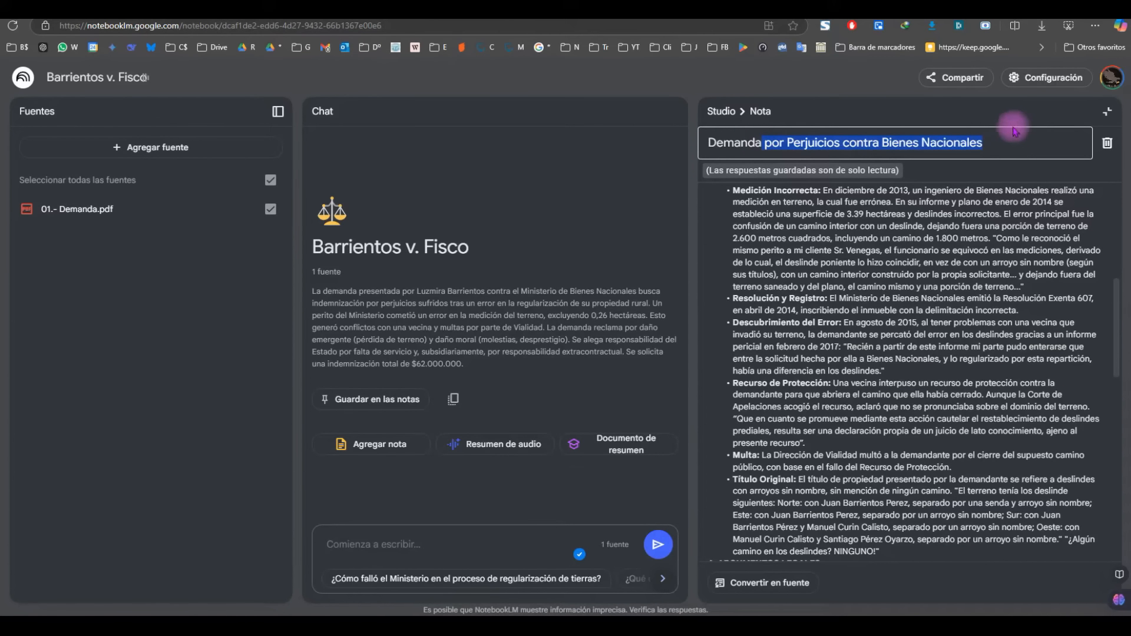
key("BackSpace")
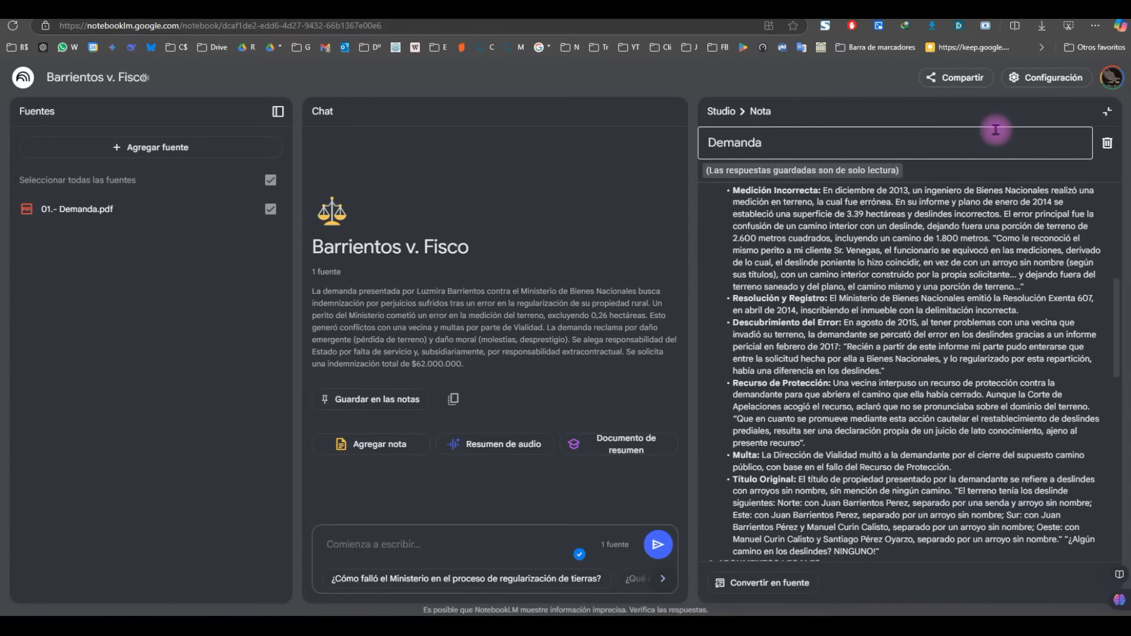
Step: Close the Demanda note and generate a Cronograma timeline note with character list
left_click(721, 111)
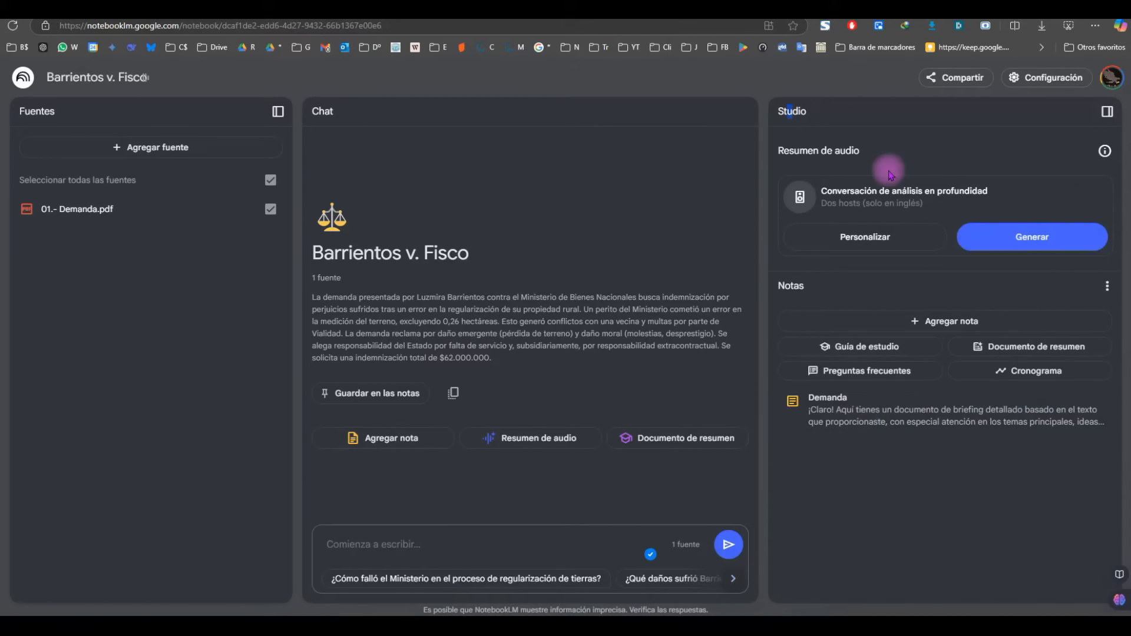
left_click(1036, 373)
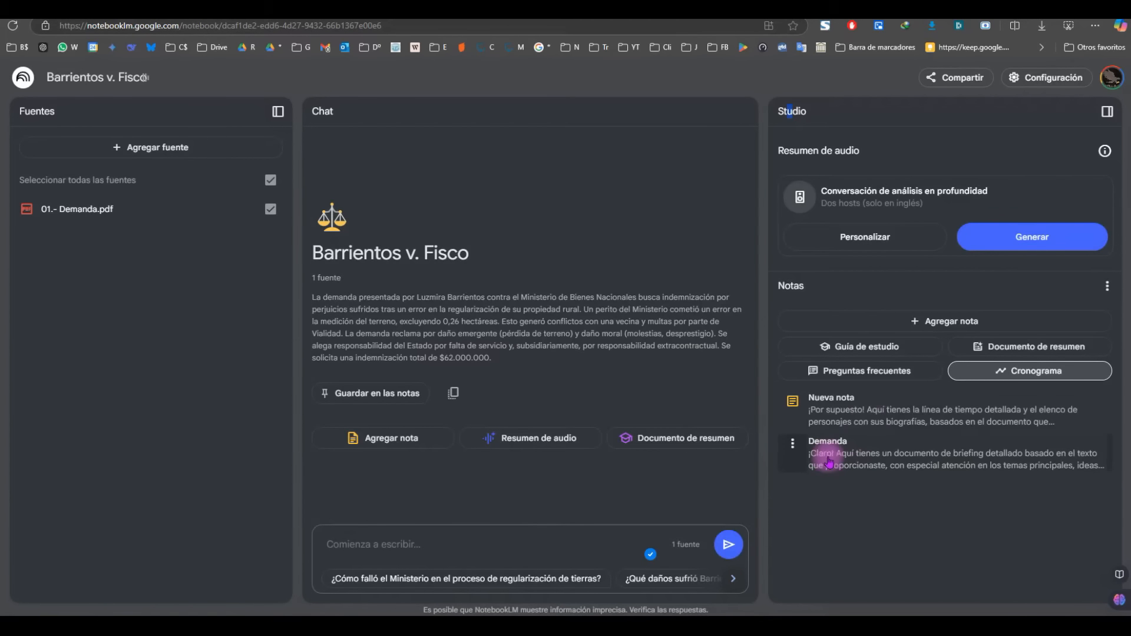
Step: Trim the timeline note's title to 'Cronología', skim the note, and close it
left_click(890, 409)
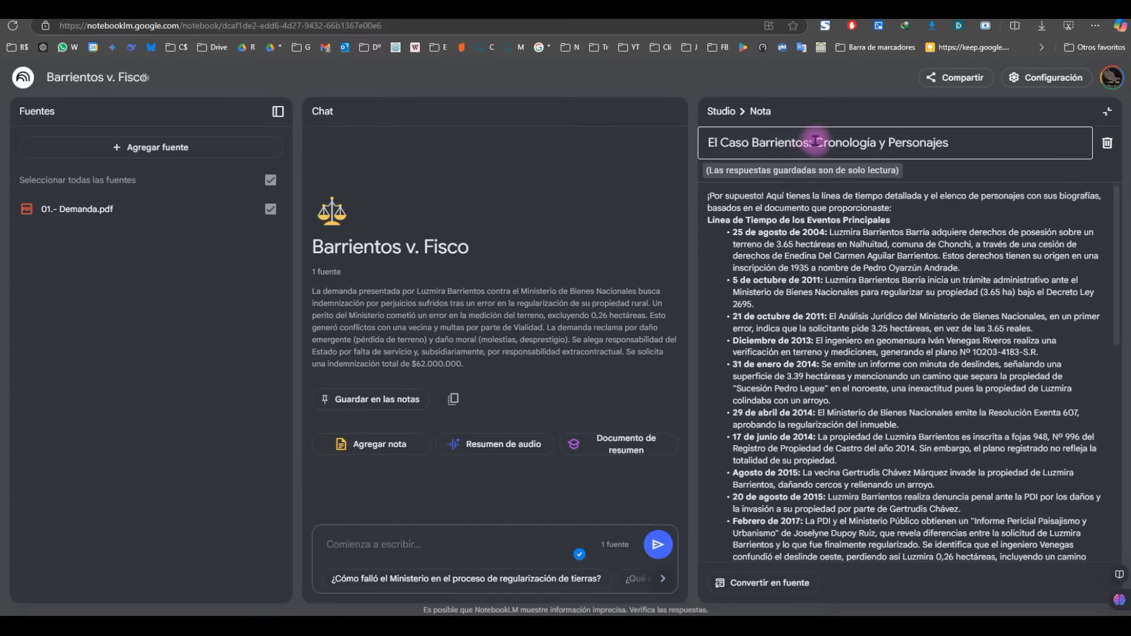
left_click_drag(816, 143, 704, 130)
key("BackSpace")
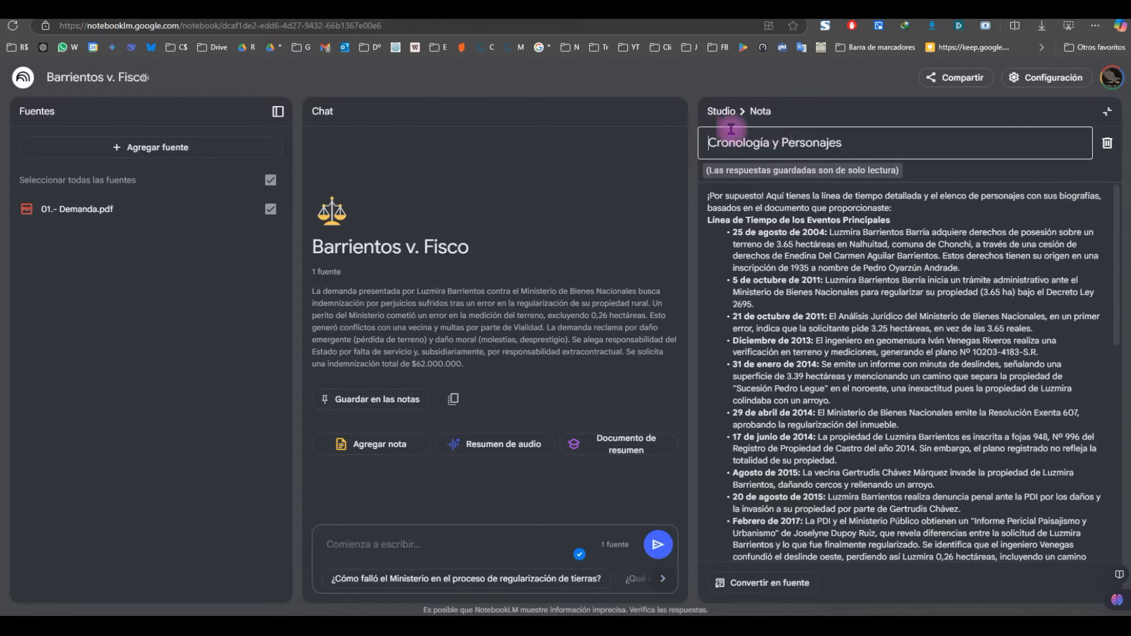
left_click_drag(771, 143, 911, 140)
key("BackSpace")
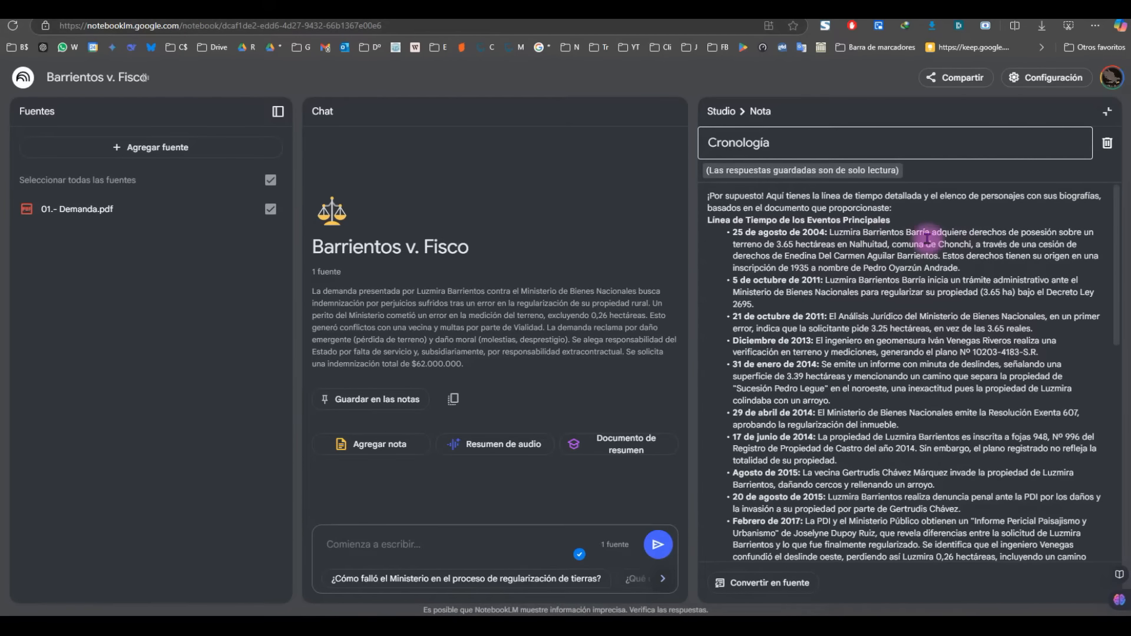
scroll(922, 233, "down", 1)
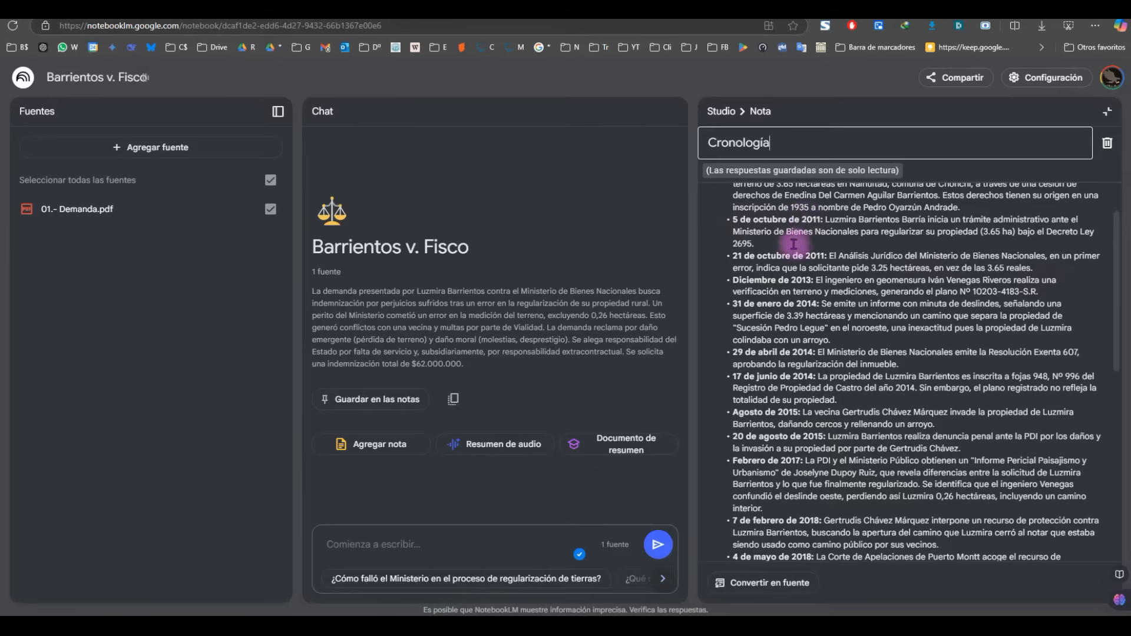
scroll(800, 276, "down", 2)
scroll(793, 326, "down", 3)
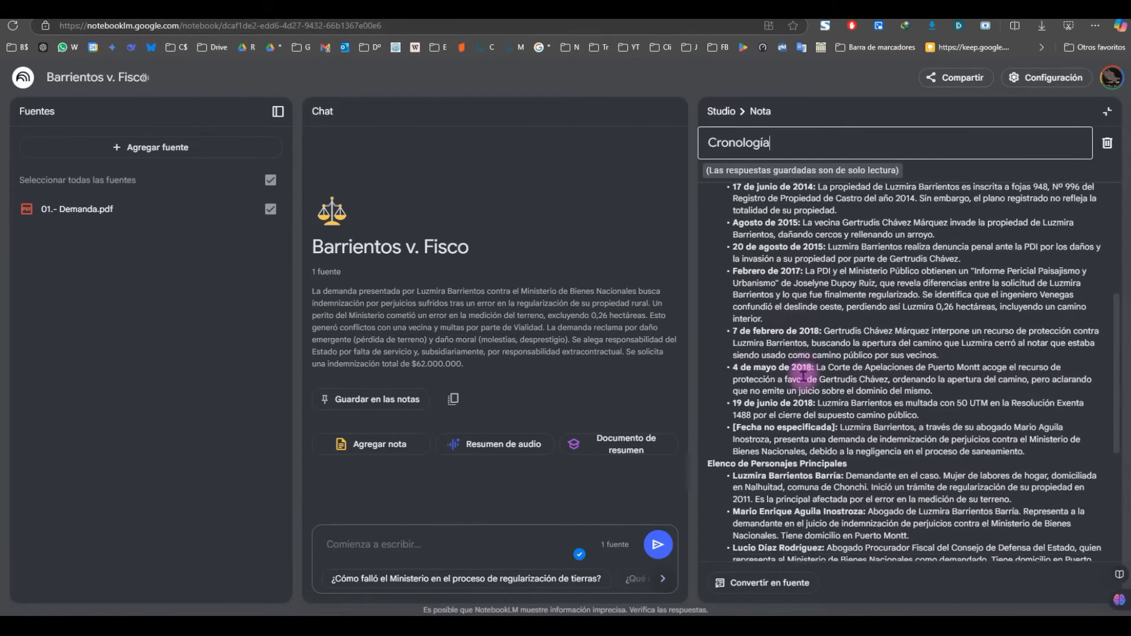
left_click(1107, 111)
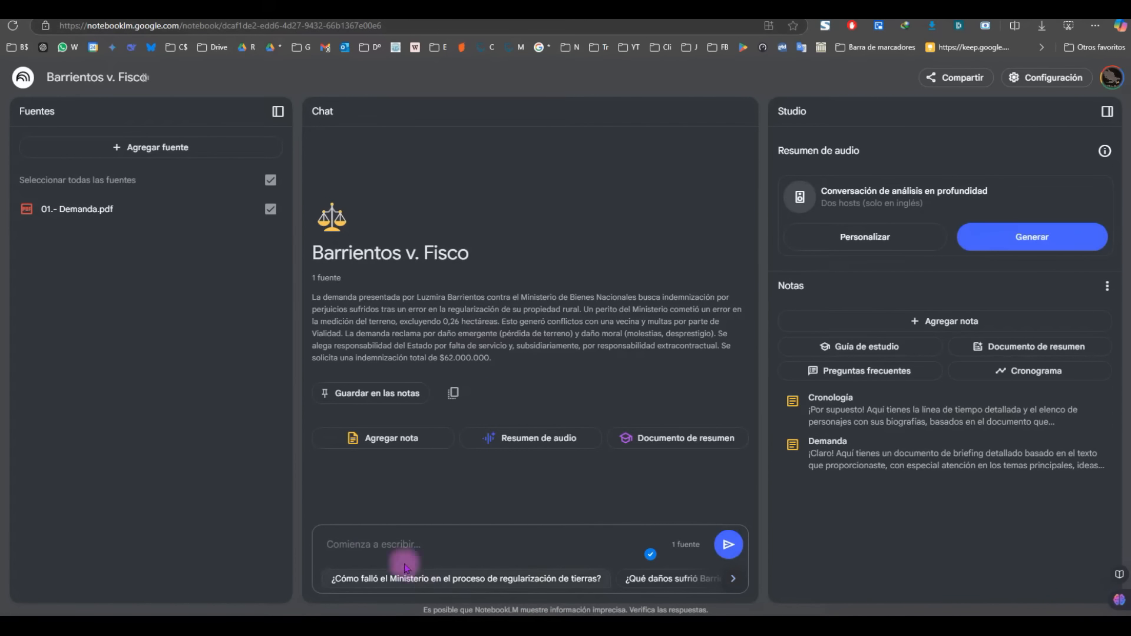
Step: Enter a prompt to draft an answer denying main facts and alleging prescription, fixing 'pirncipales'
type("redacta")
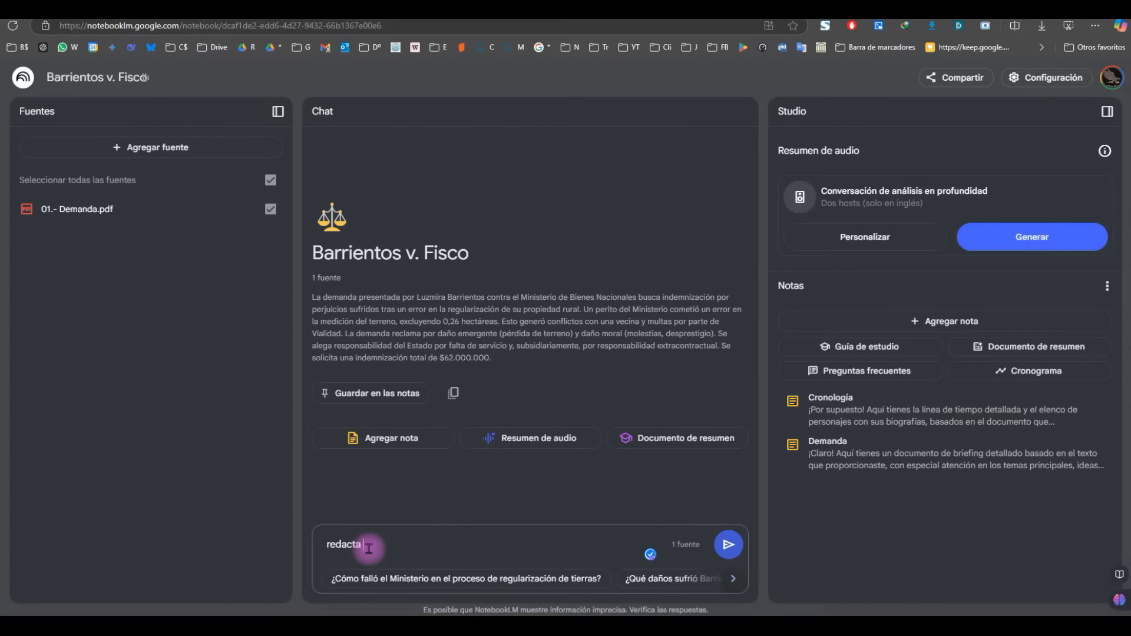
type(" una contestación de la demanda negando los hechos pirncipales y")
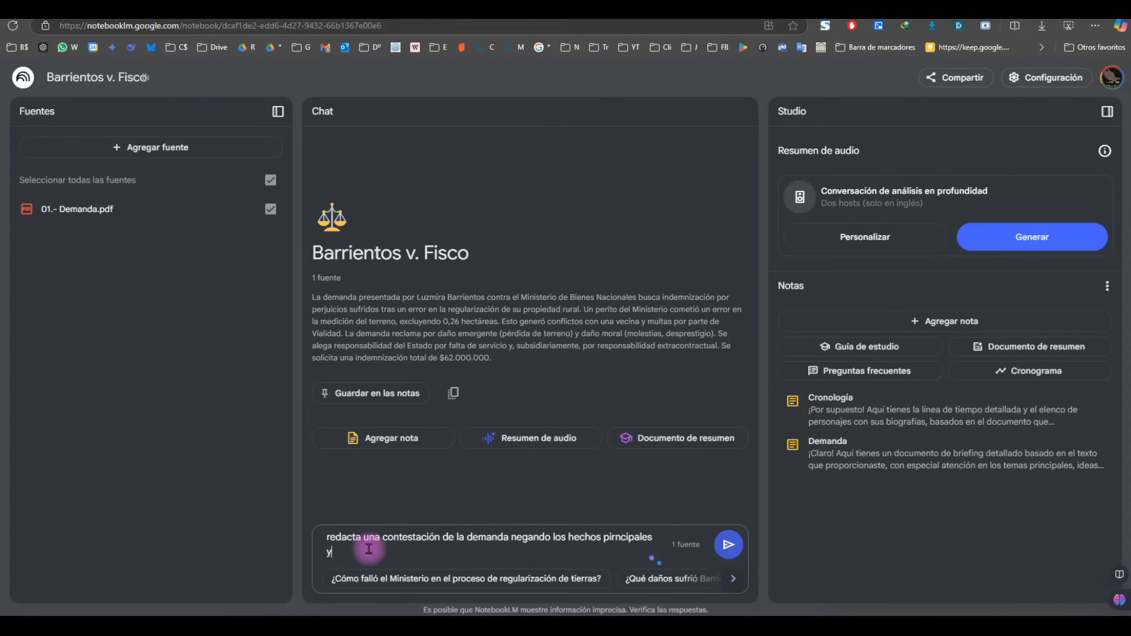
type(" alegando prescripción de la acción deducida")
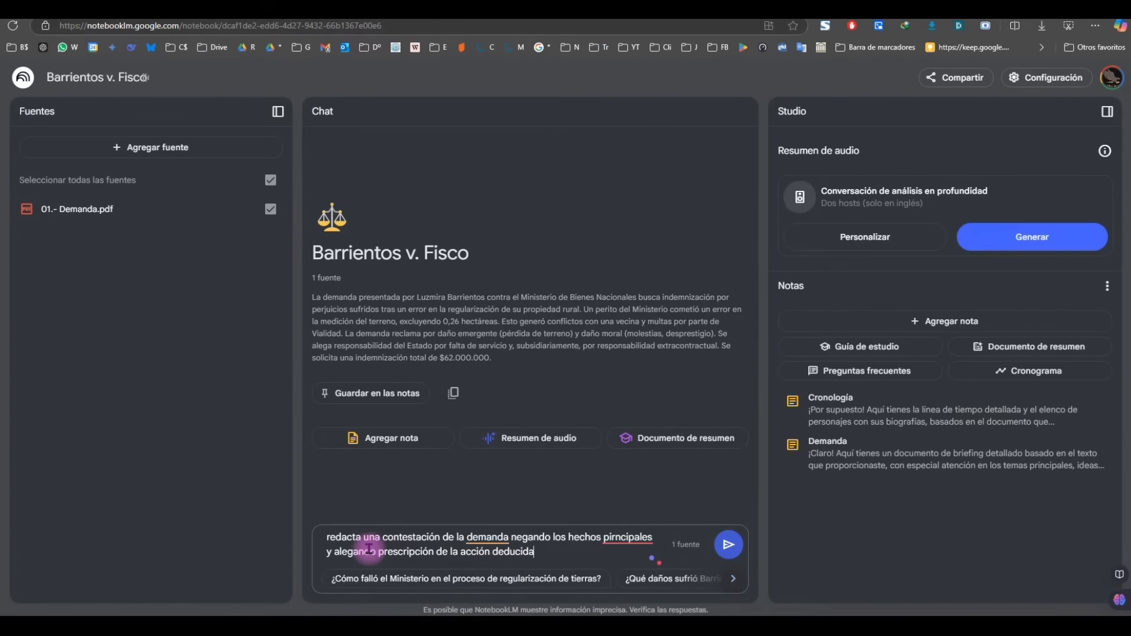
left_click(623, 536)
left_click(638, 506)
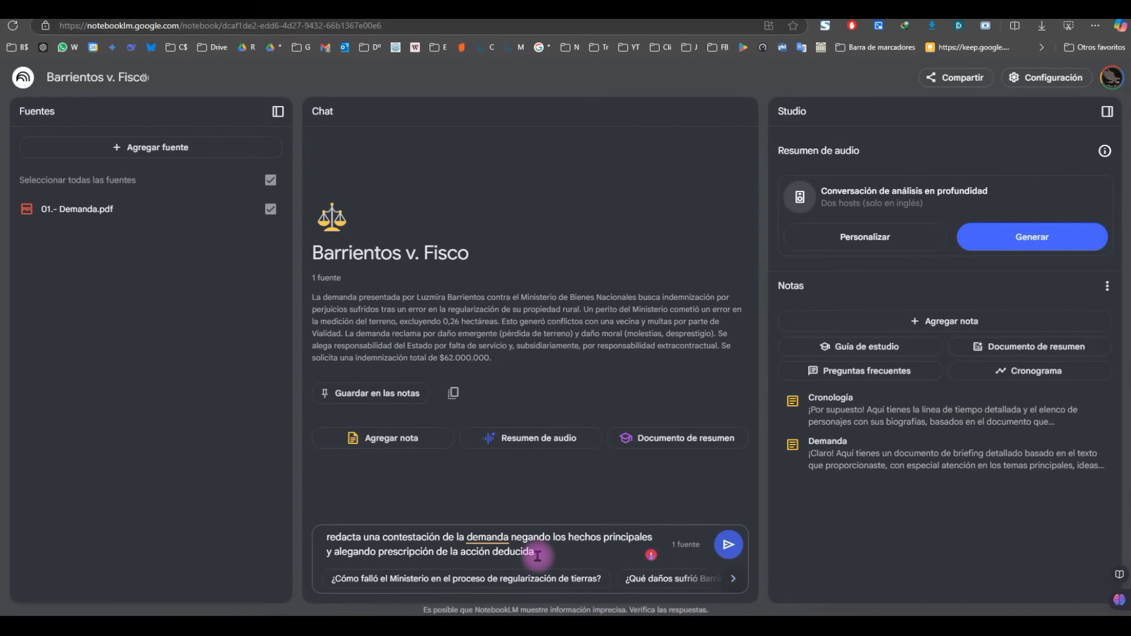
Step: Send the request and read the drafted 'CONTESTACIÓN DE LA DEMANDA' from its opening section
left_click(729, 546)
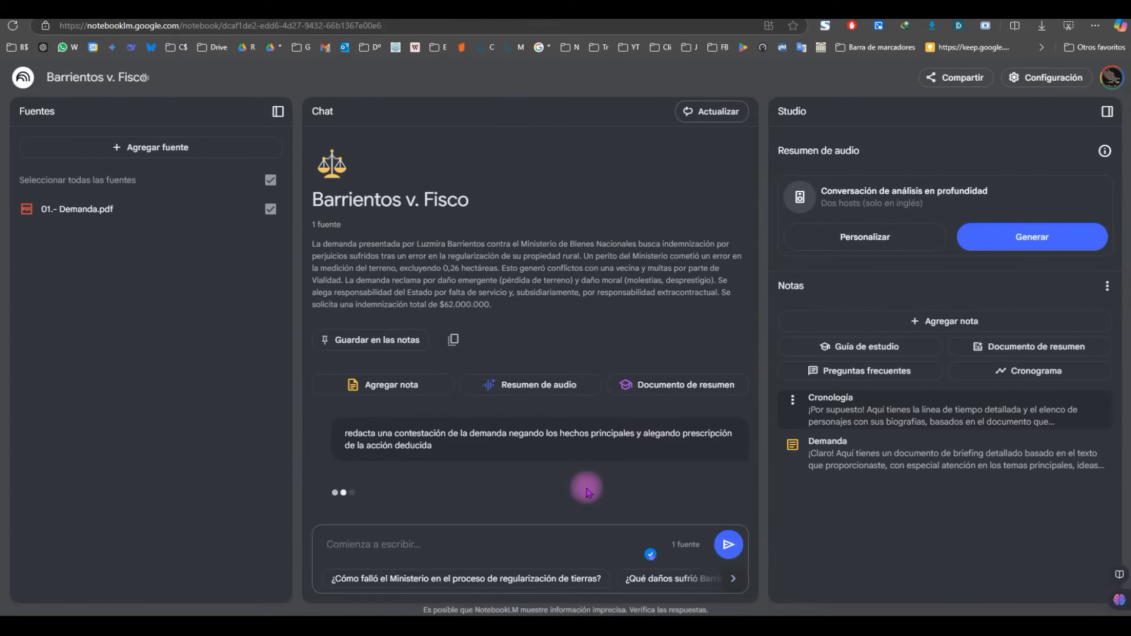
scroll(513, 410, "up", 10)
scroll(514, 410, "up", 5)
scroll(514, 415, "down", 1)
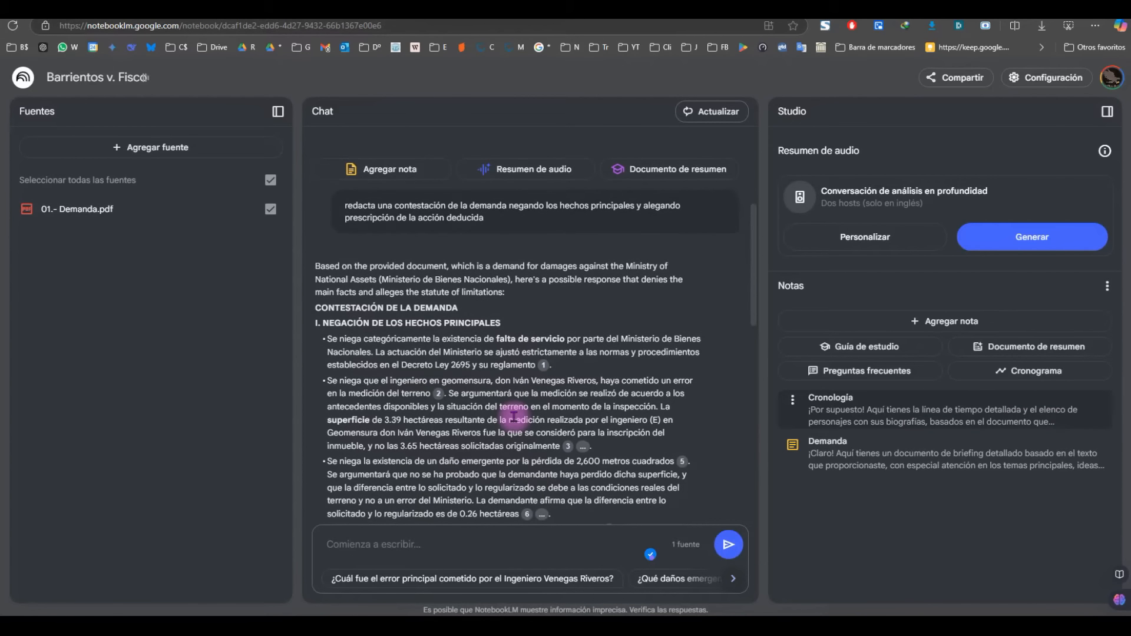
scroll(514, 417, "down", 1)
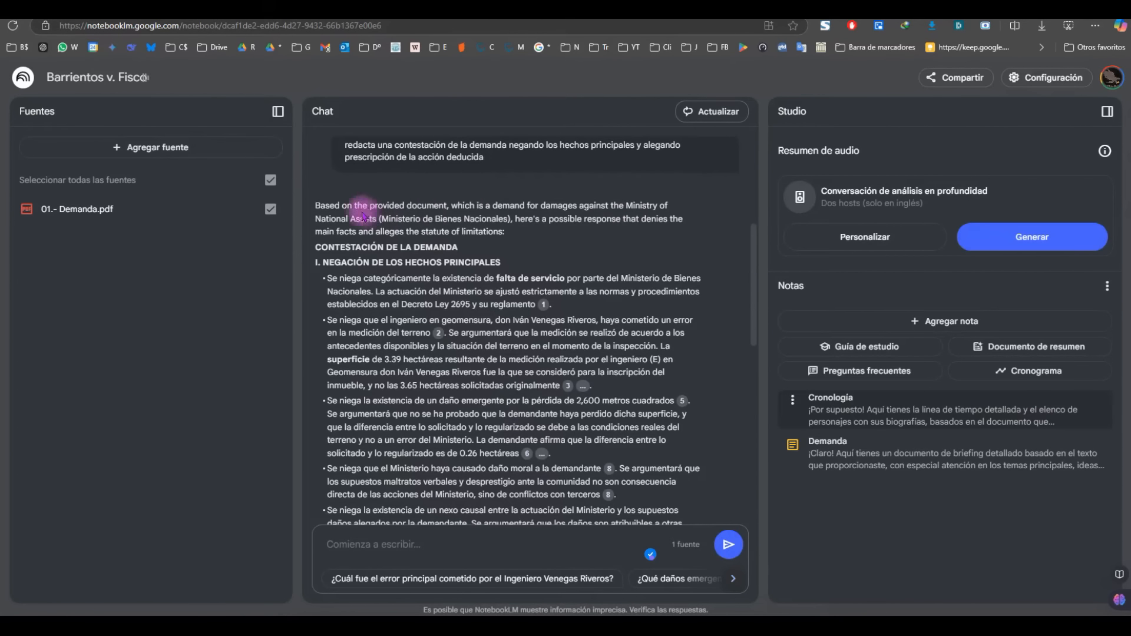
left_click_drag(316, 206, 554, 239)
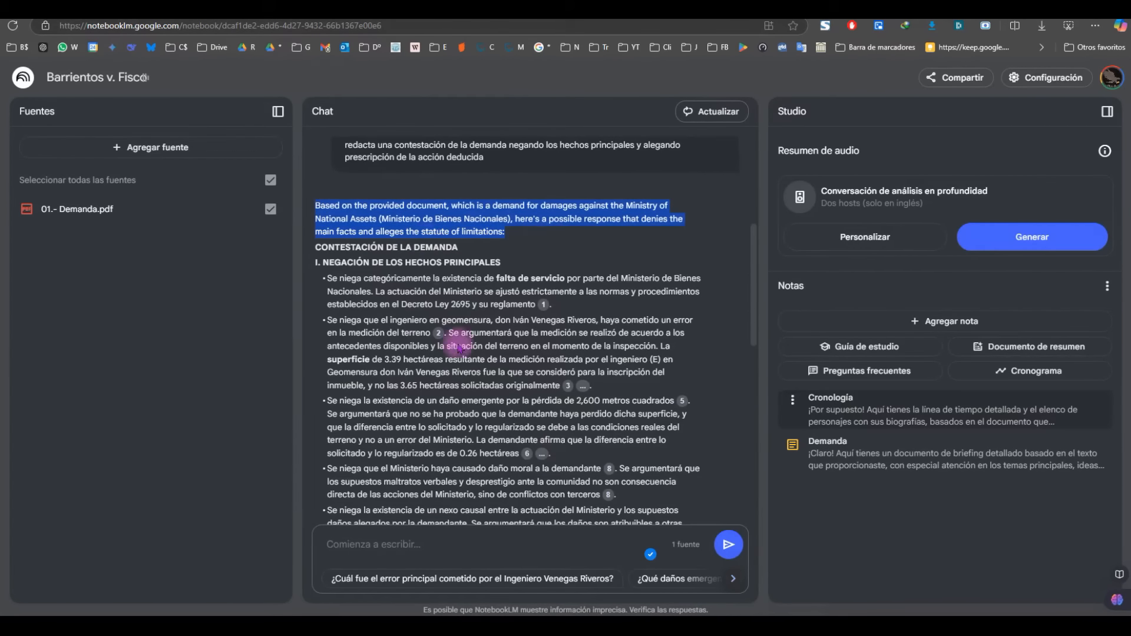
left_click(396, 266)
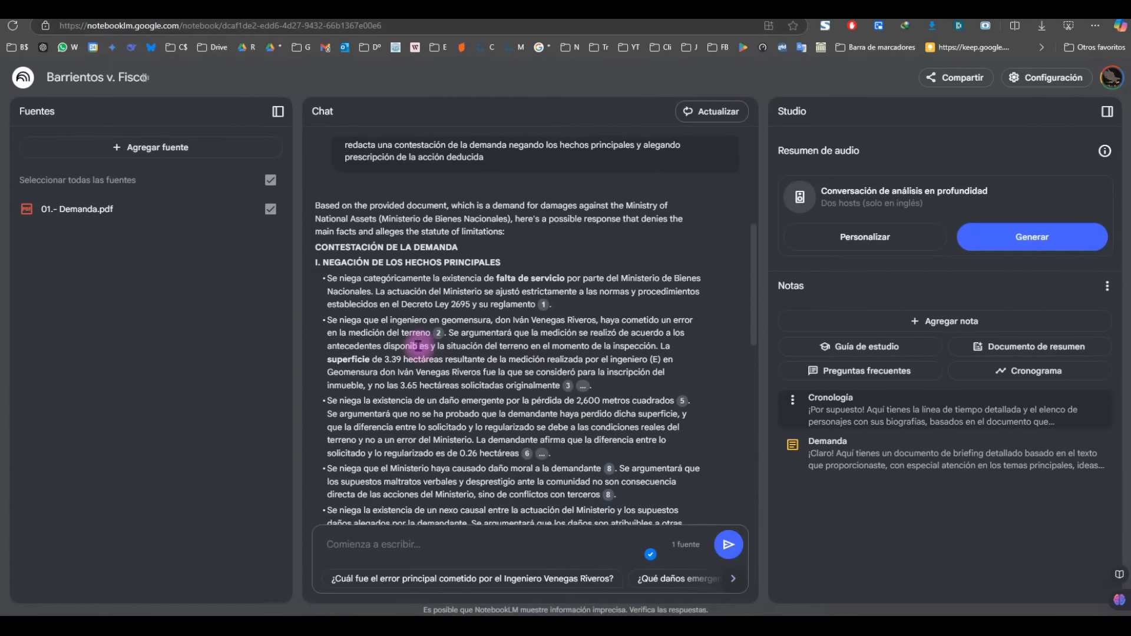
scroll(369, 372, "down", 1)
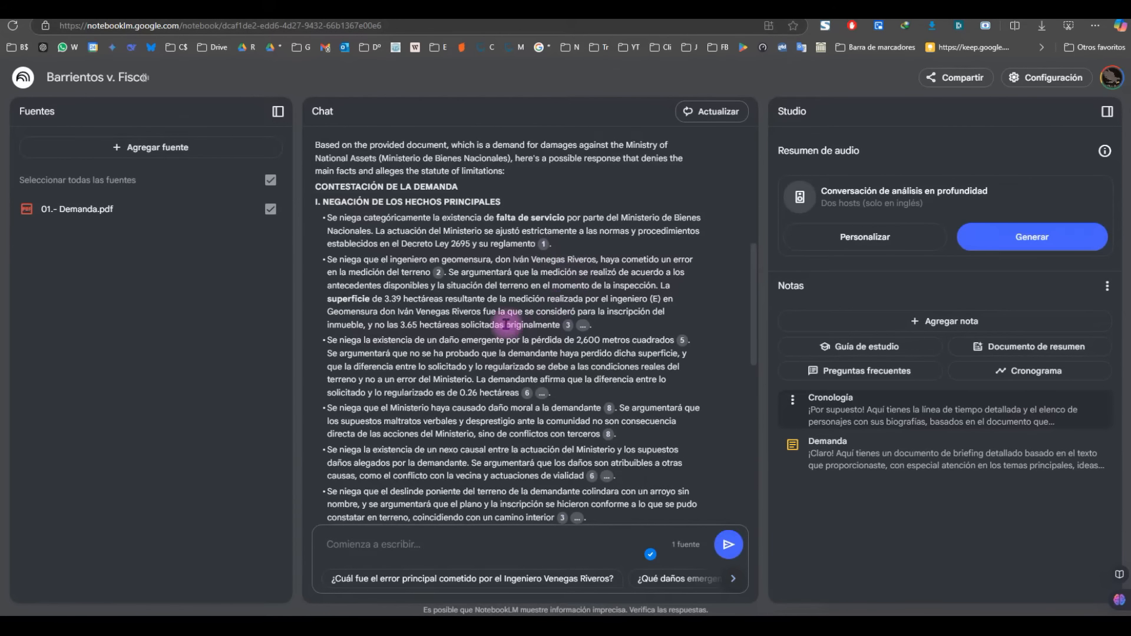
scroll(403, 332, "down", 1)
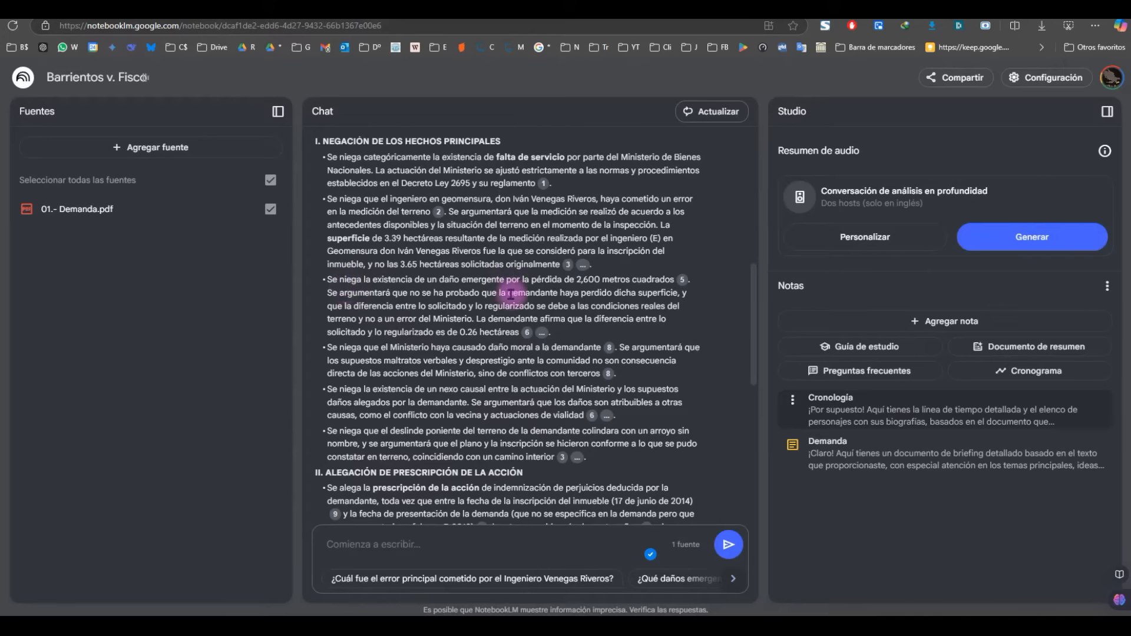
scroll(510, 294, "down", 1)
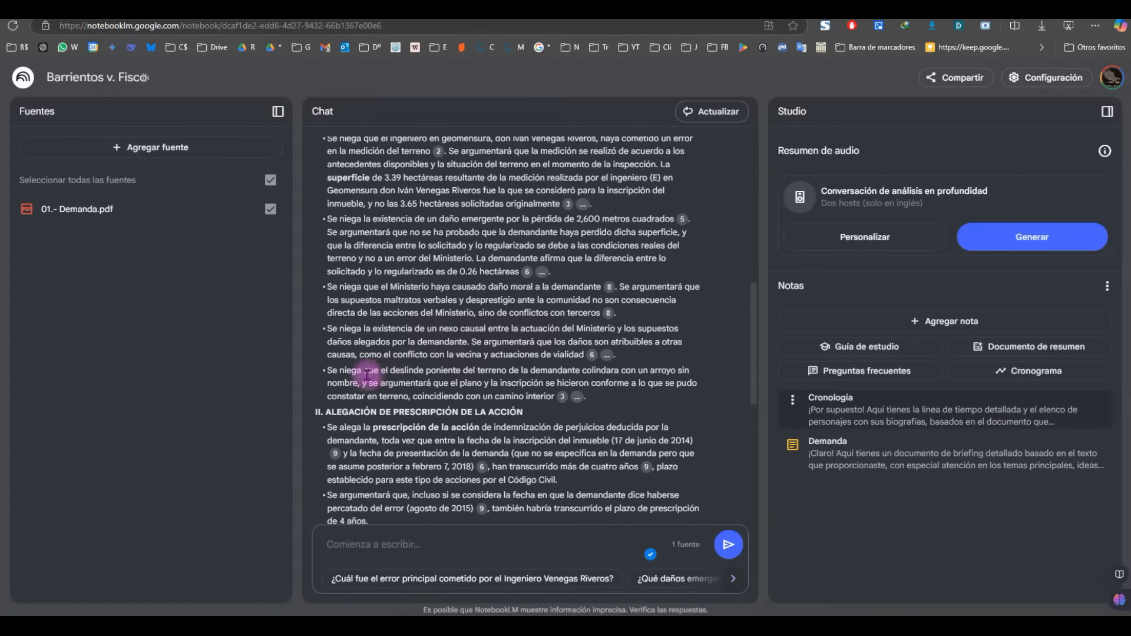
scroll(382, 372, "down", 1)
scroll(389, 372, "down", 1)
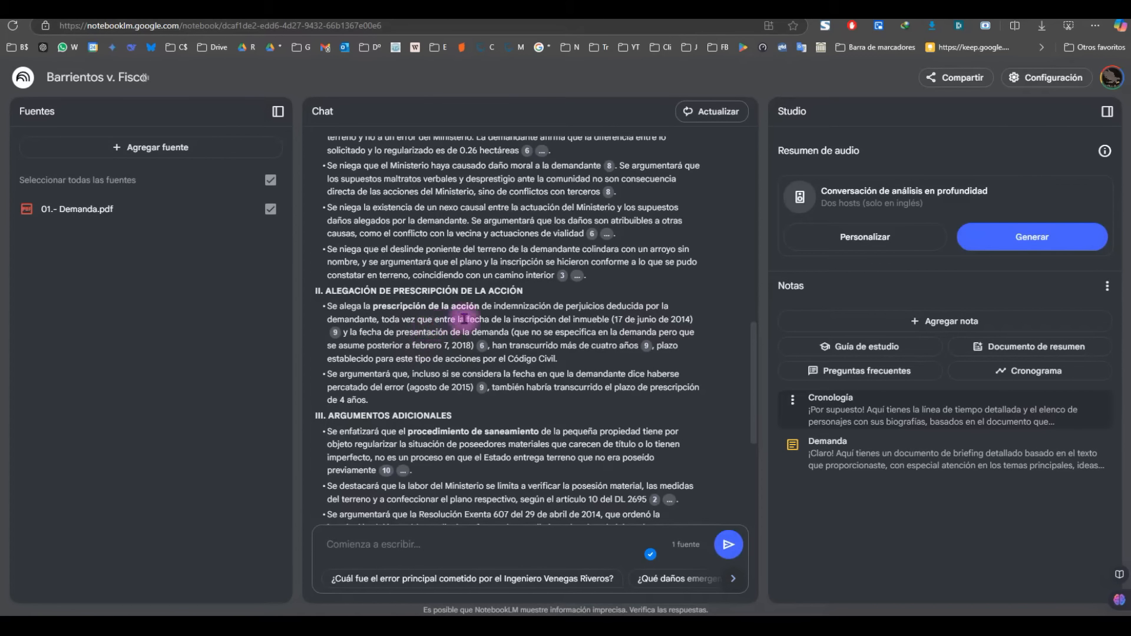
left_click_drag(505, 319, 704, 323)
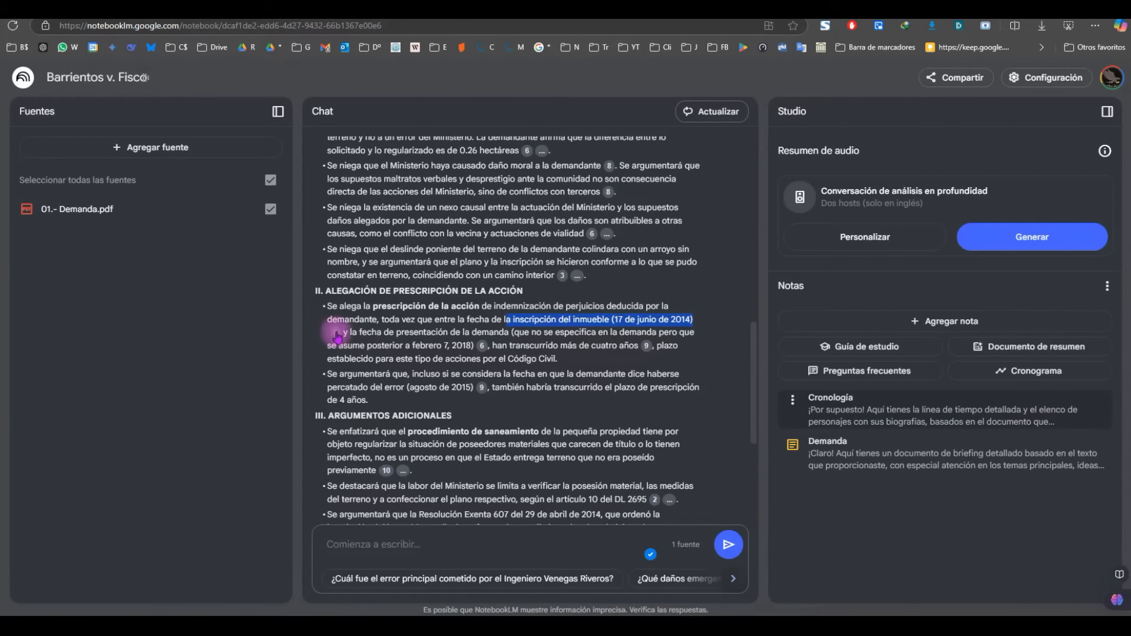
mouse_move(337, 336)
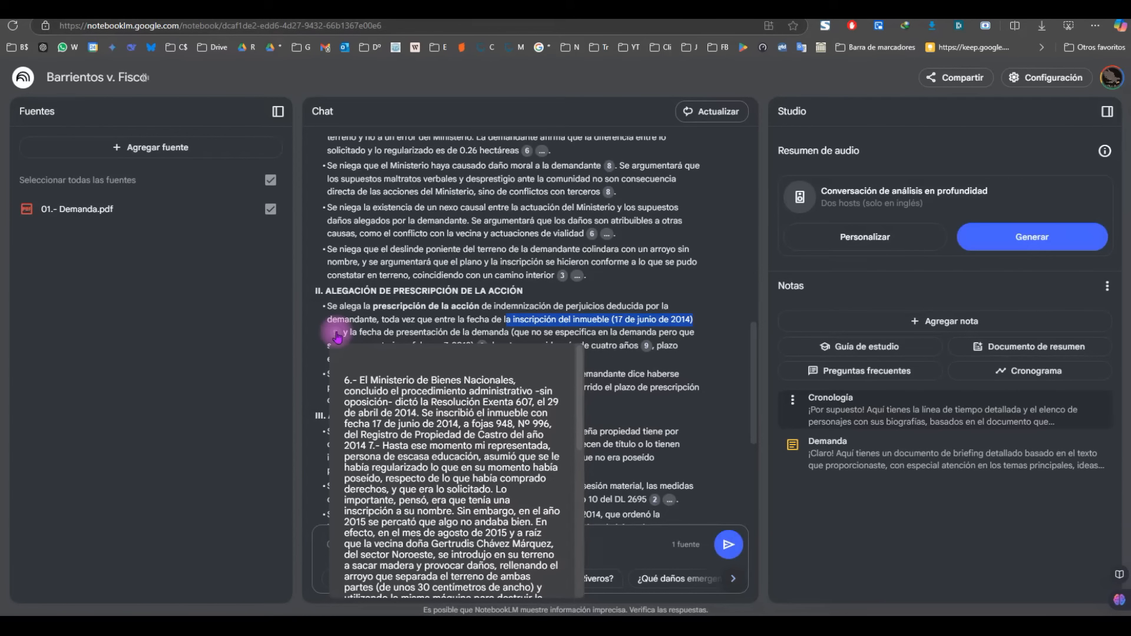
left_click(417, 323)
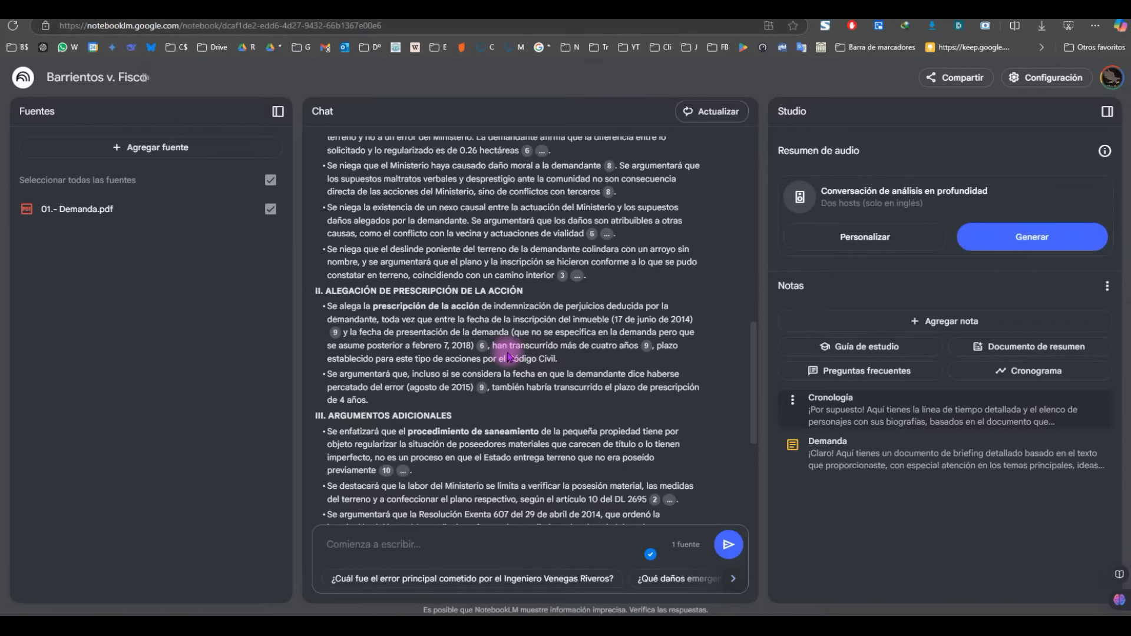
scroll(465, 361, "down", 1)
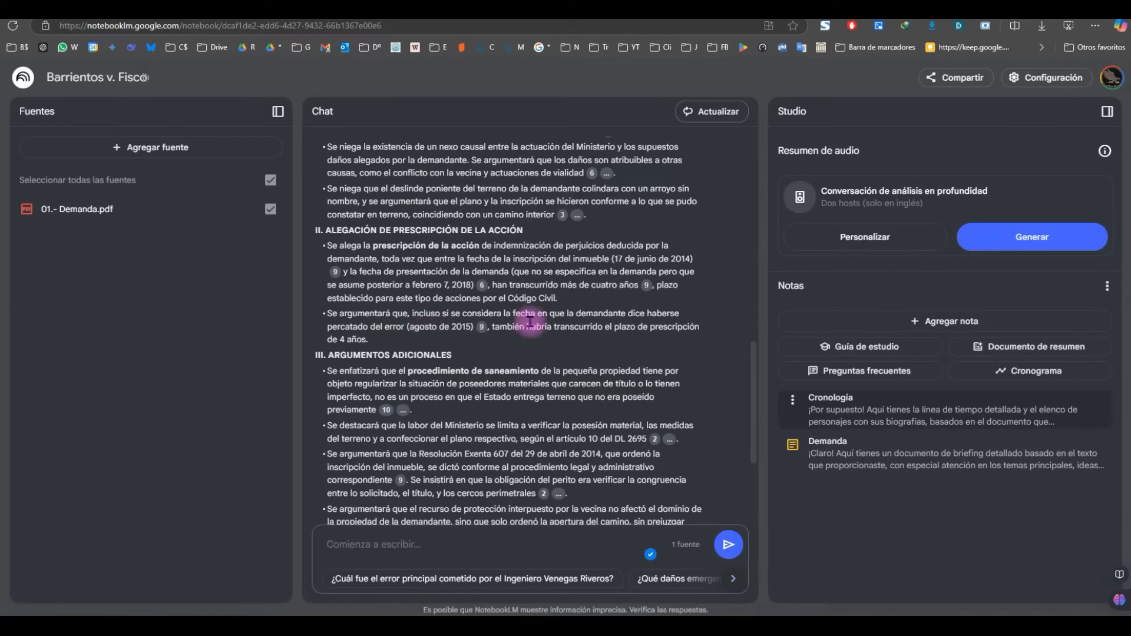
scroll(533, 324, "down", 1)
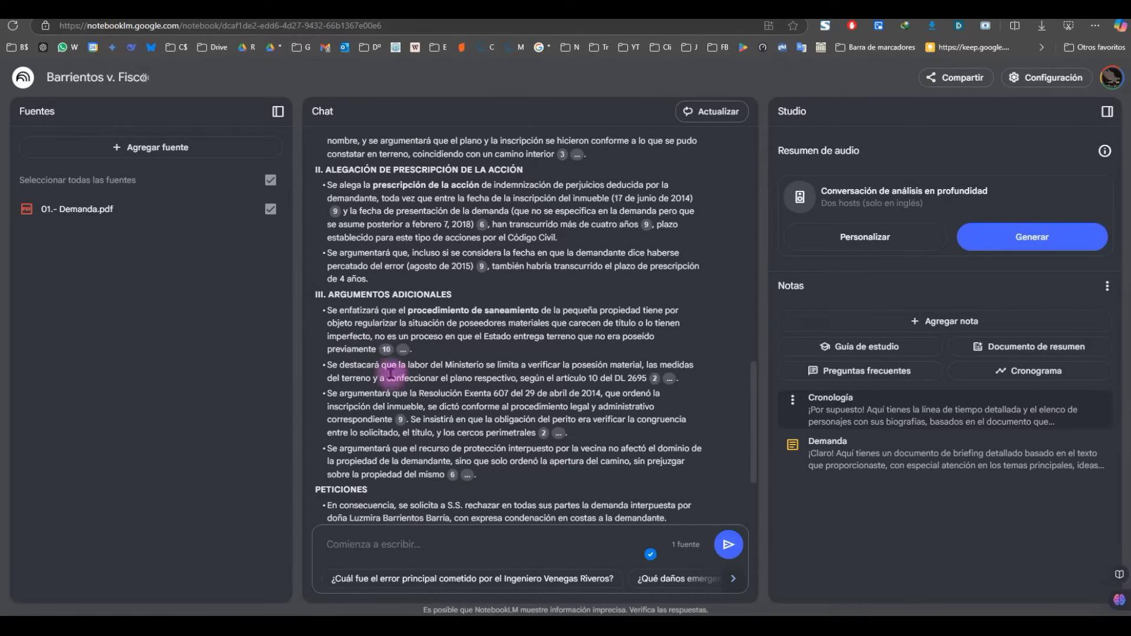
scroll(383, 321, "down", 2)
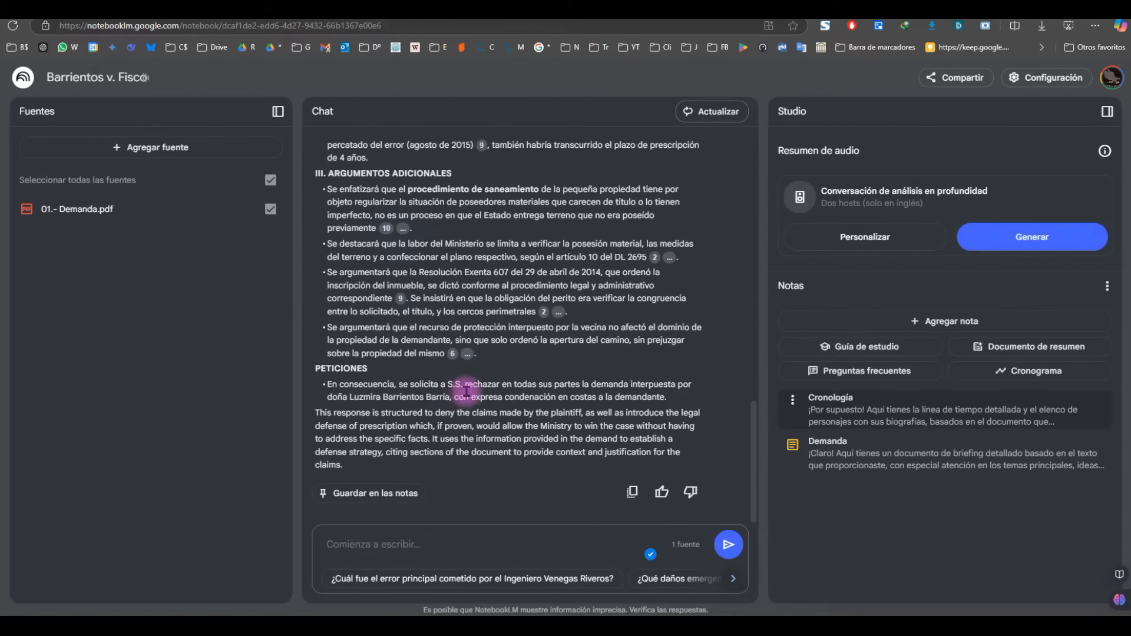
scroll(472, 360, "up", 10)
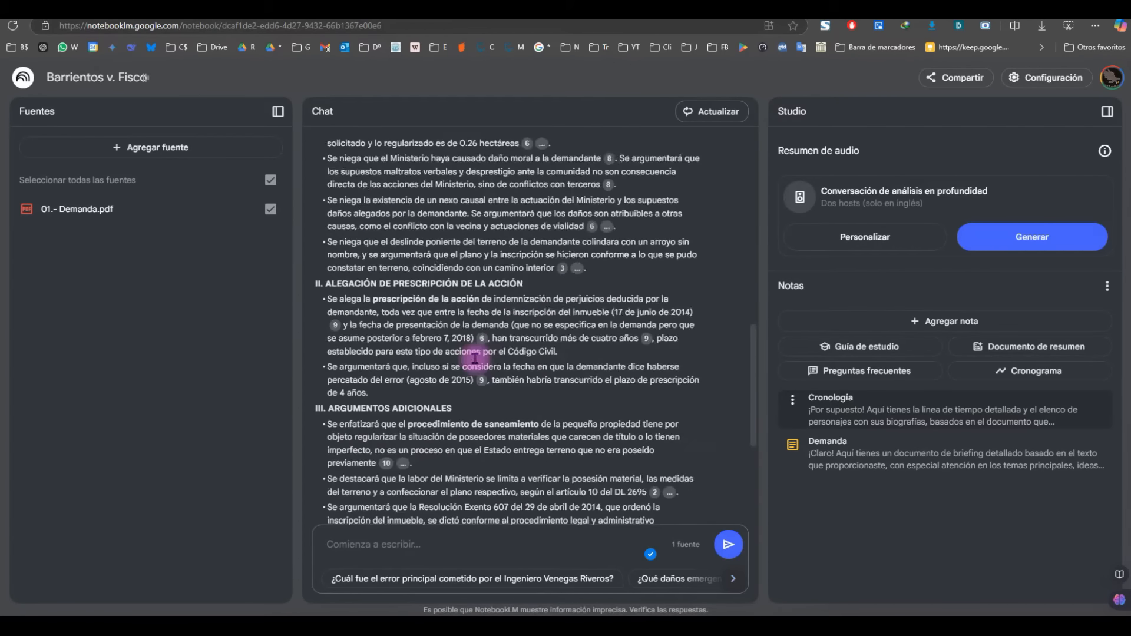
scroll(498, 358, "up", 2)
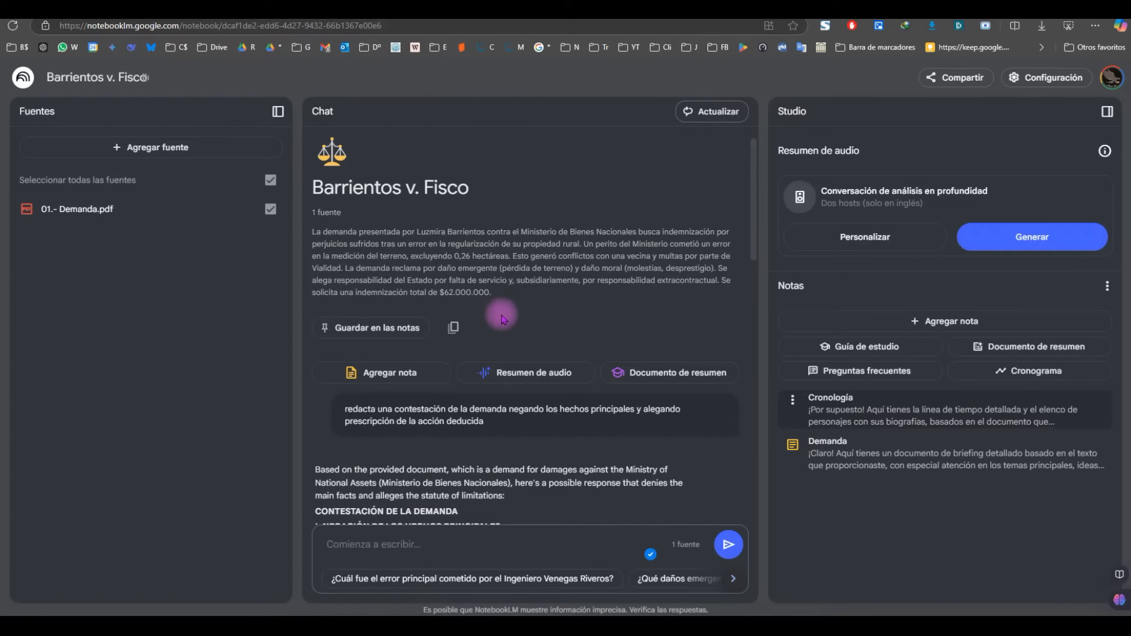
scroll(491, 348, "down", 3)
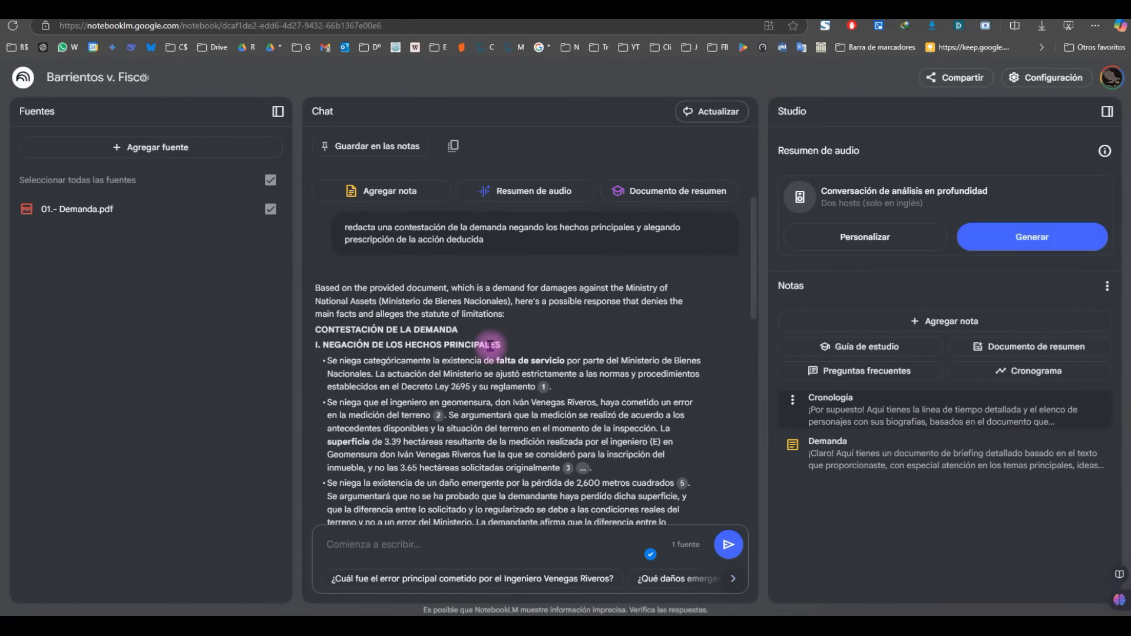
scroll(490, 346, "down", 3)
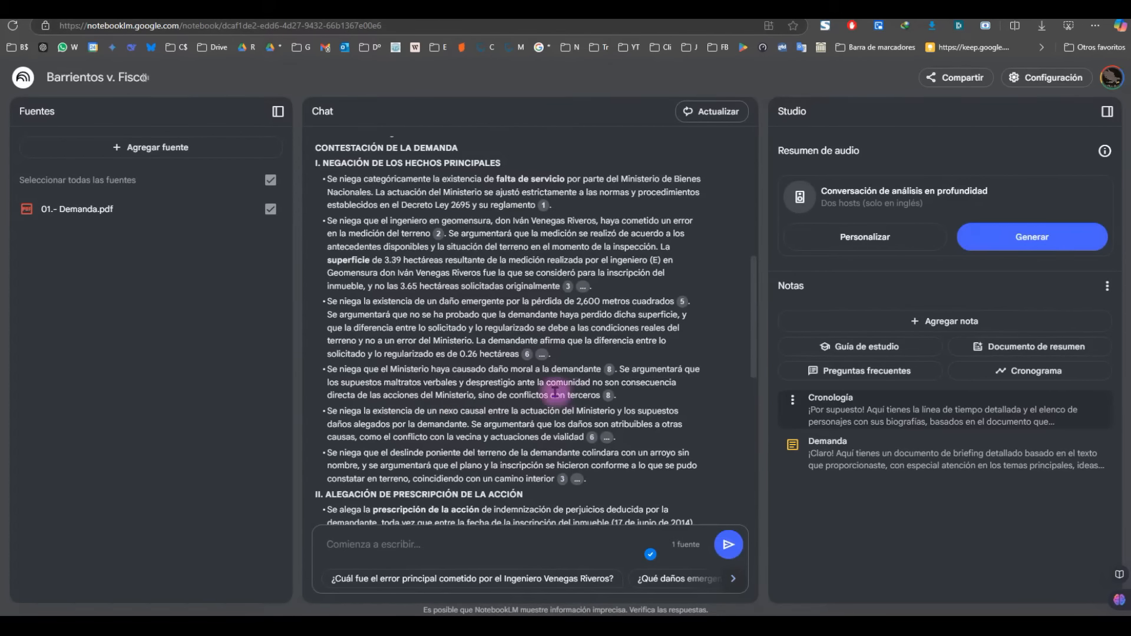
left_click_drag(328, 369, 593, 396)
left_click(377, 409)
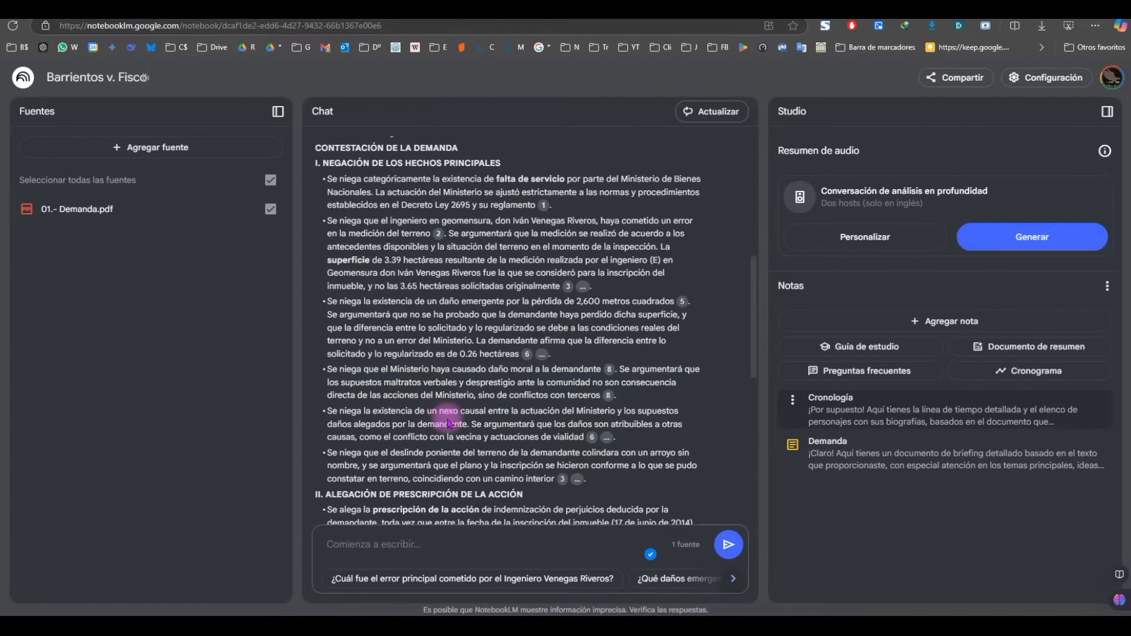
scroll(449, 421, "down", 1)
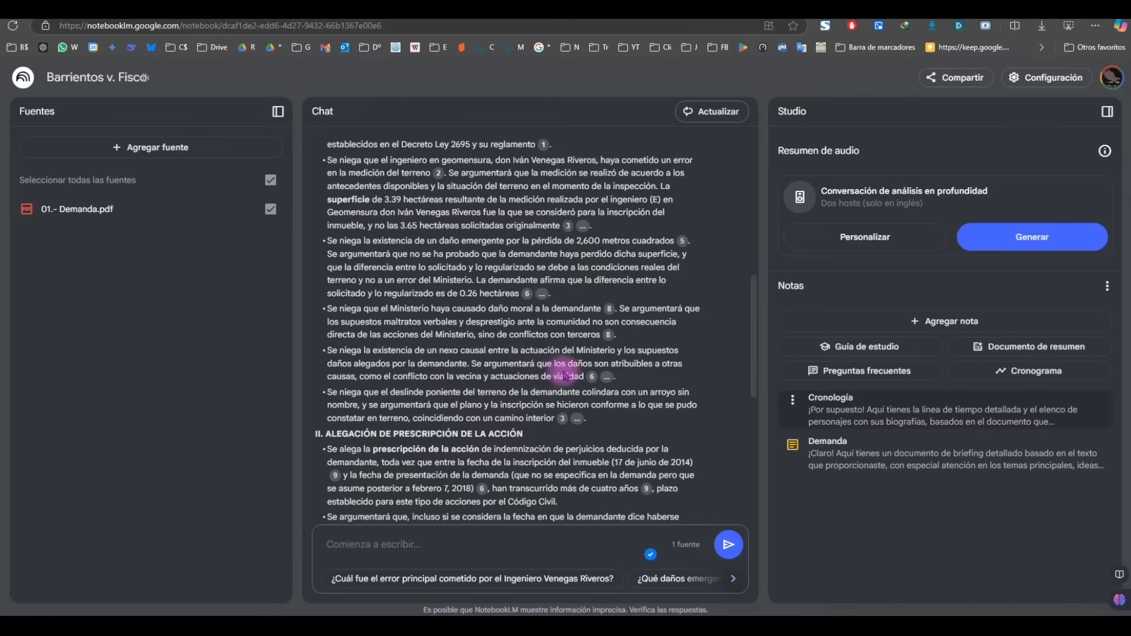
scroll(459, 366, "up", 5)
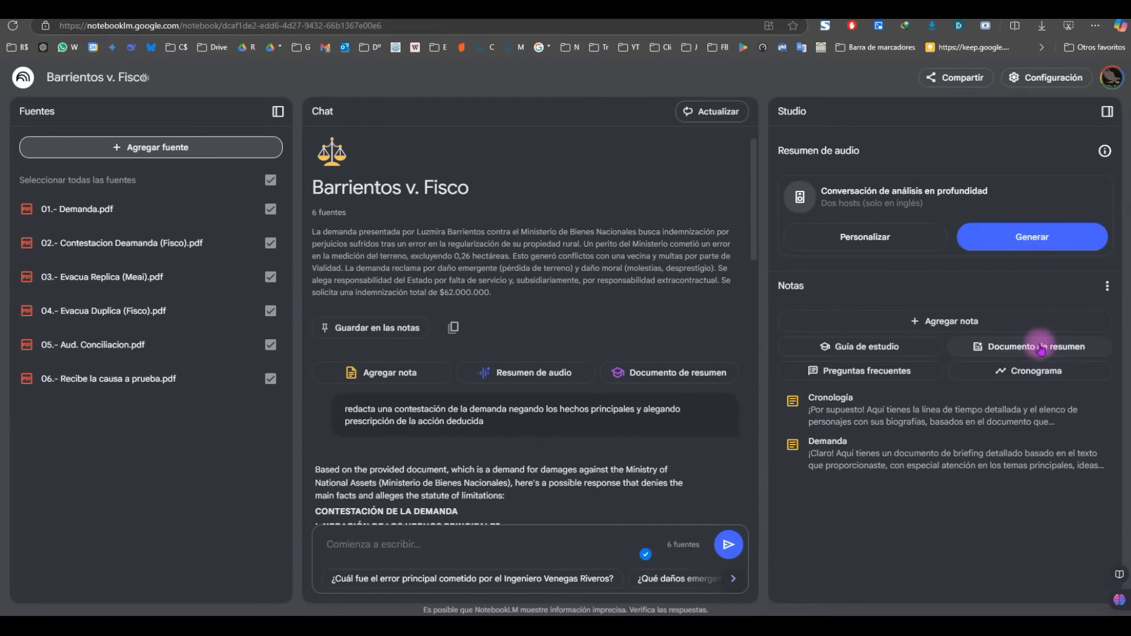
Step: Generate a briefing document note from the case sources
left_click(677, 372)
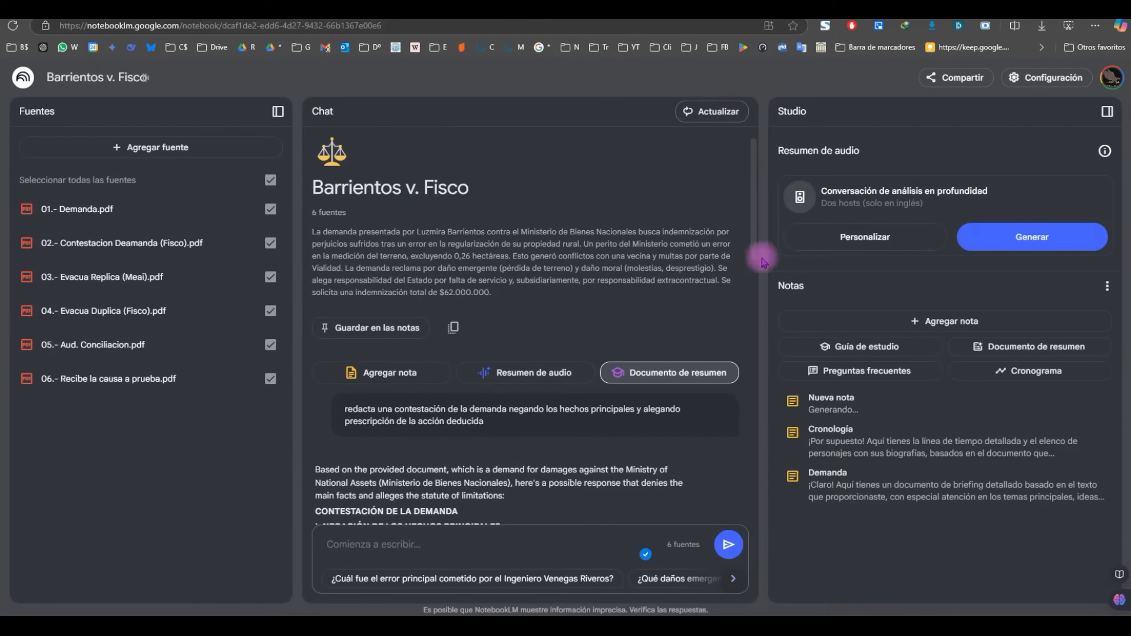
mouse_move(754, 190)
left_mouse_down()
mouse_move(759, 391)
mouse_move(745, 194)
left_mouse_up()
scroll(566, 380, "down", 15)
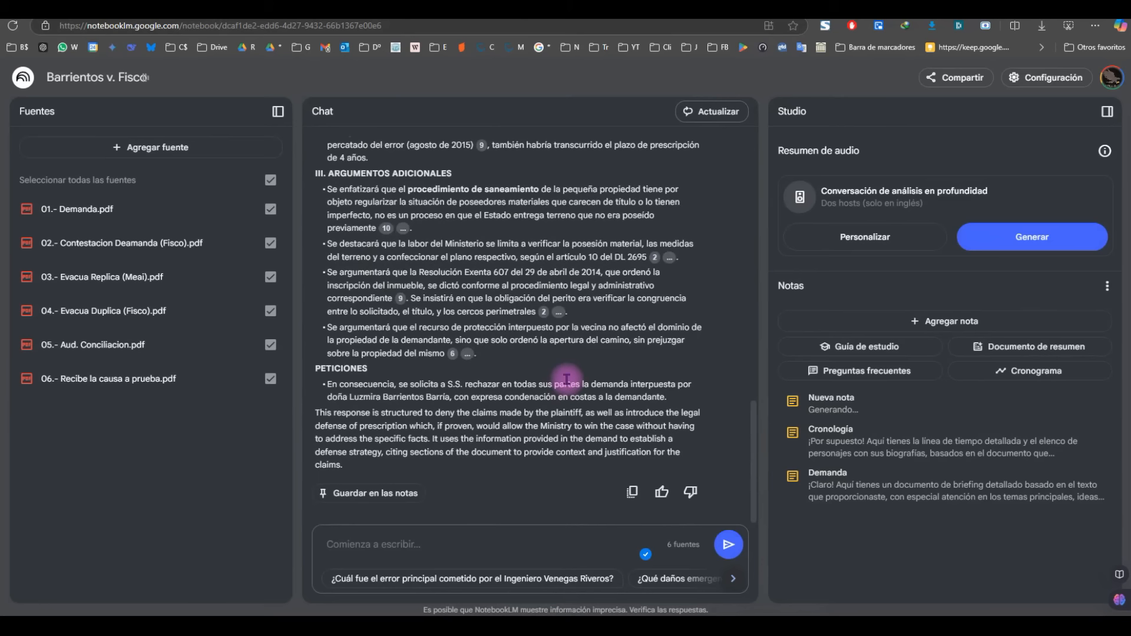
Step: Save the drafted answer as a note titled 'sugerencia Contestación a Demanda por Daños y Perjuicios'
left_click(361, 495)
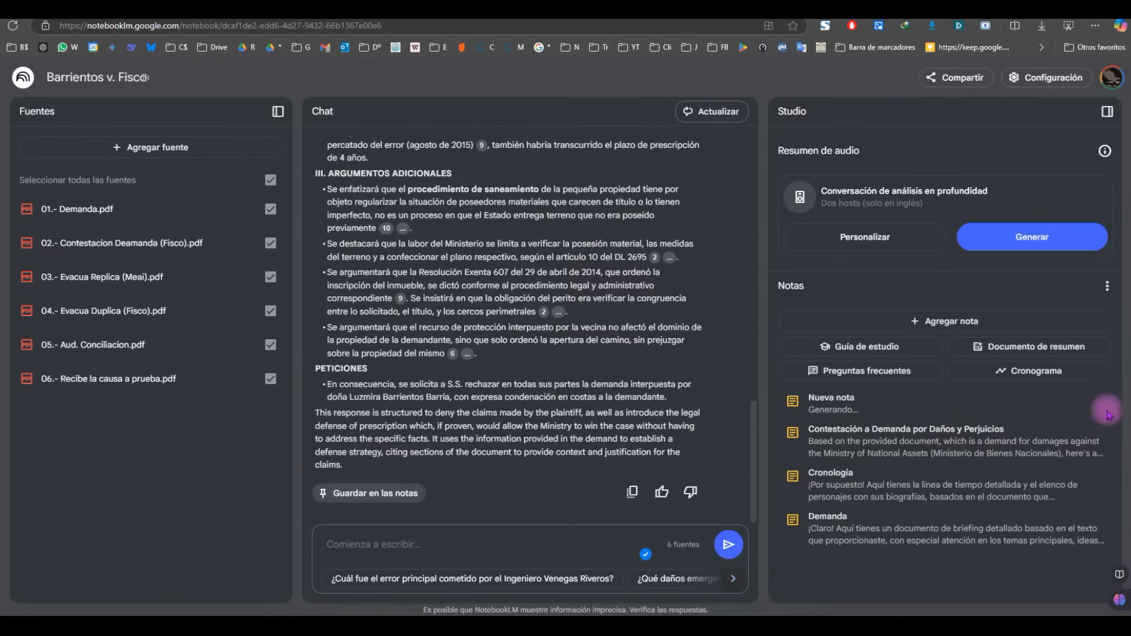
left_click(796, 433)
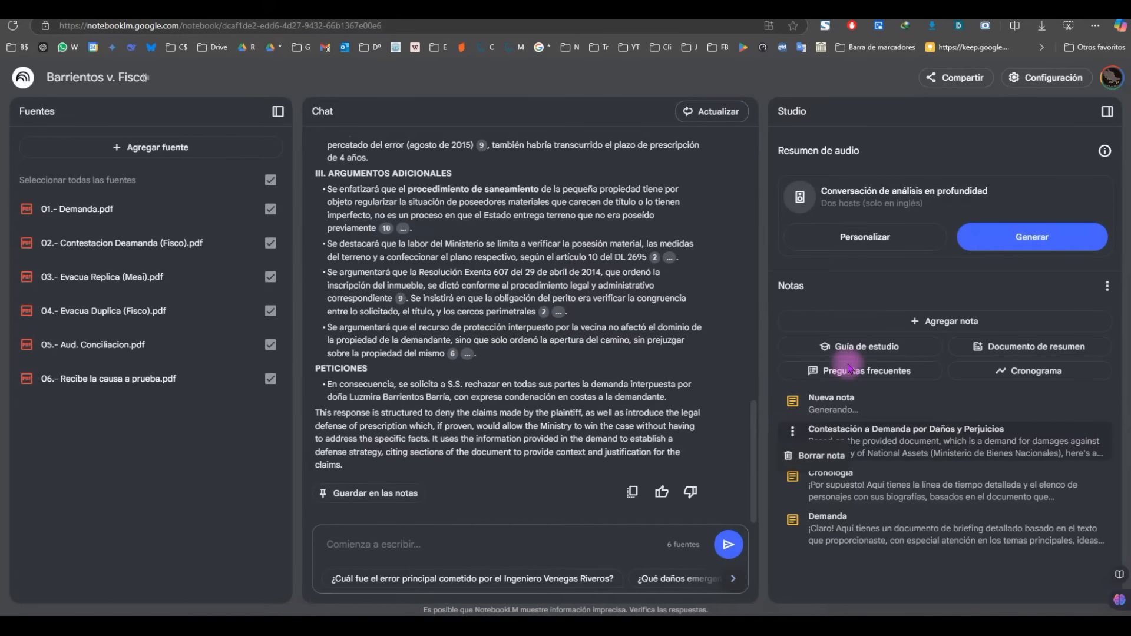
left_click(934, 443)
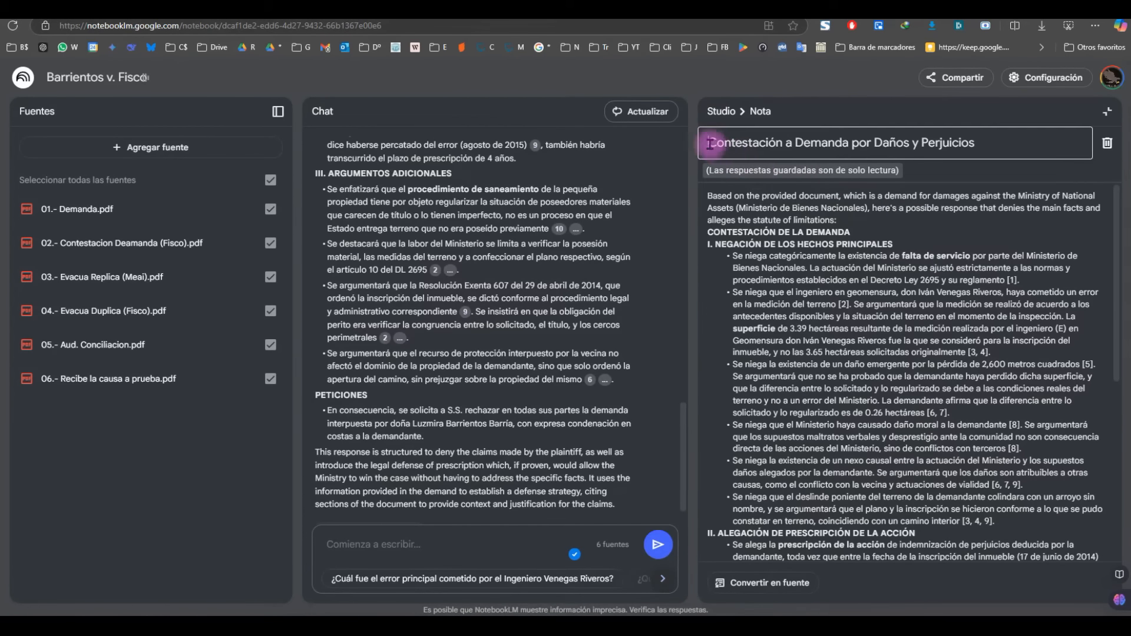
type("sugerencia")
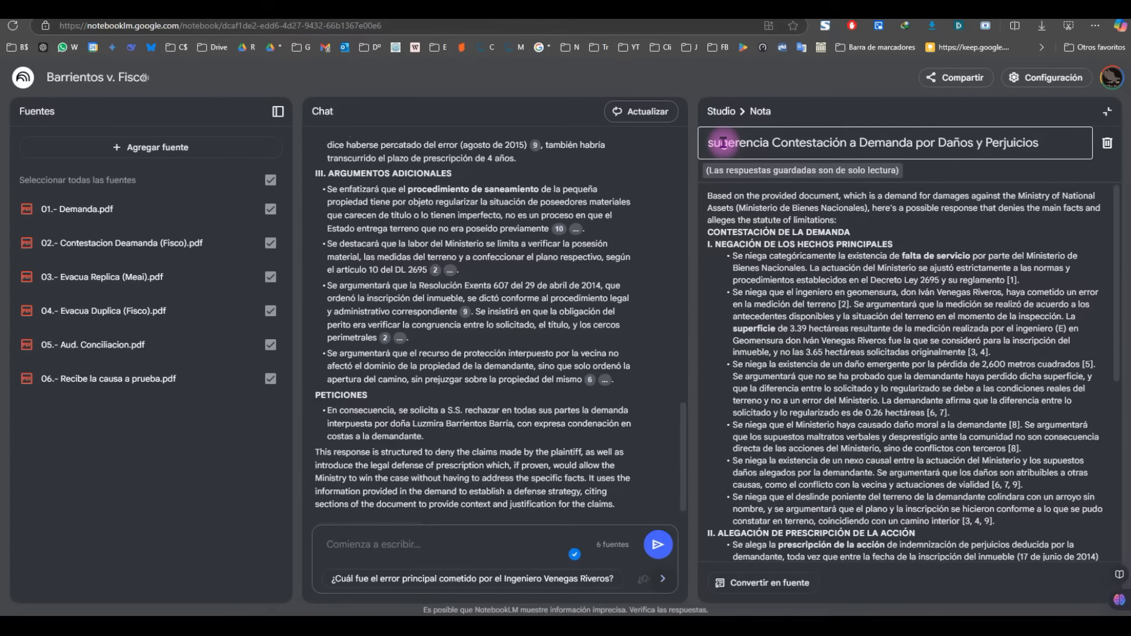
left_click(720, 111)
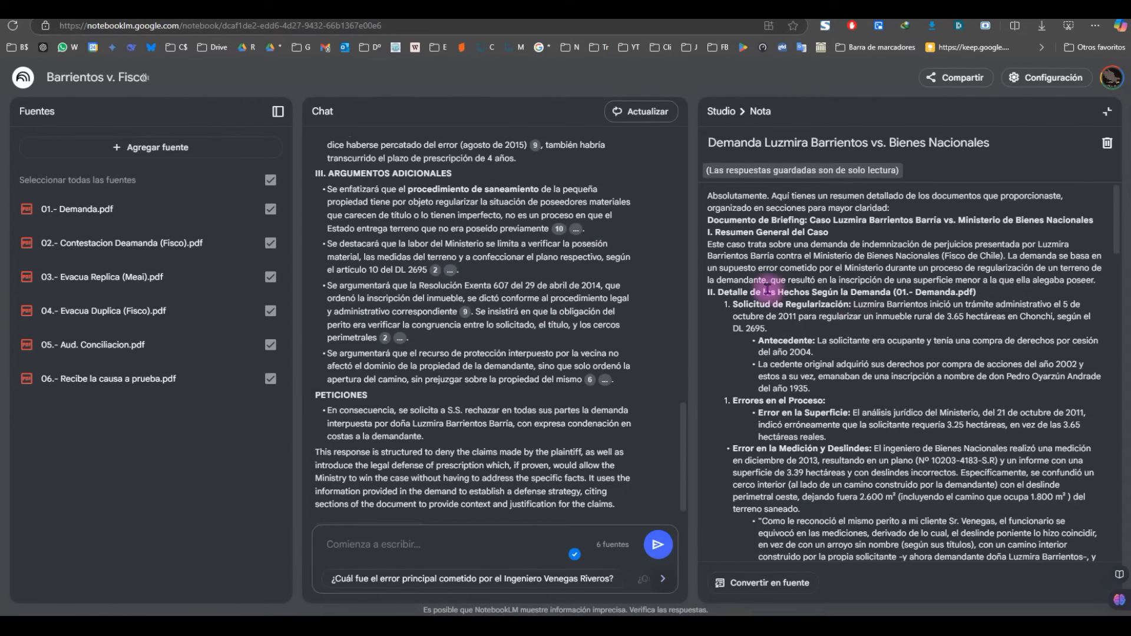
scroll(768, 286, "down", 6)
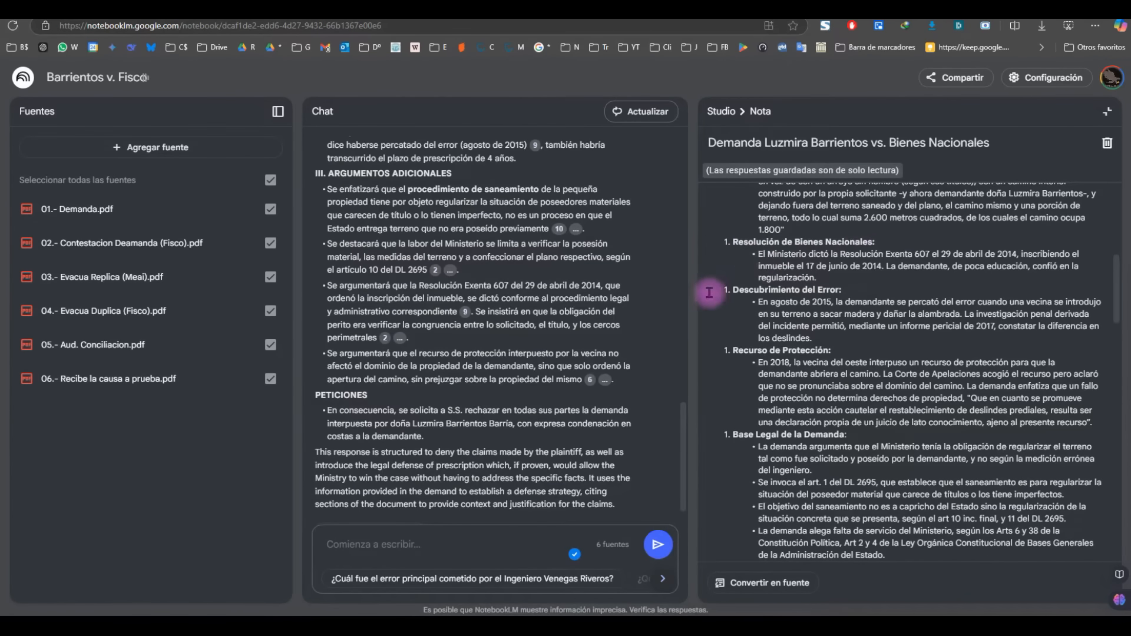
scroll(812, 287, "down", 2)
scroll(812, 286, "down", 4)
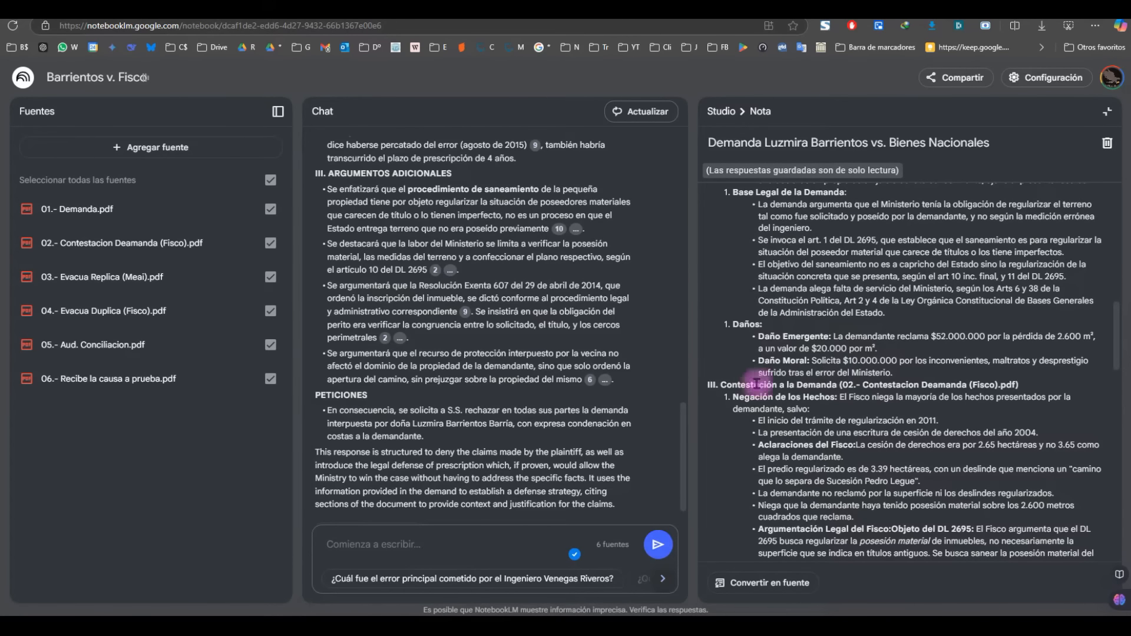
scroll(846, 374, "down", 4)
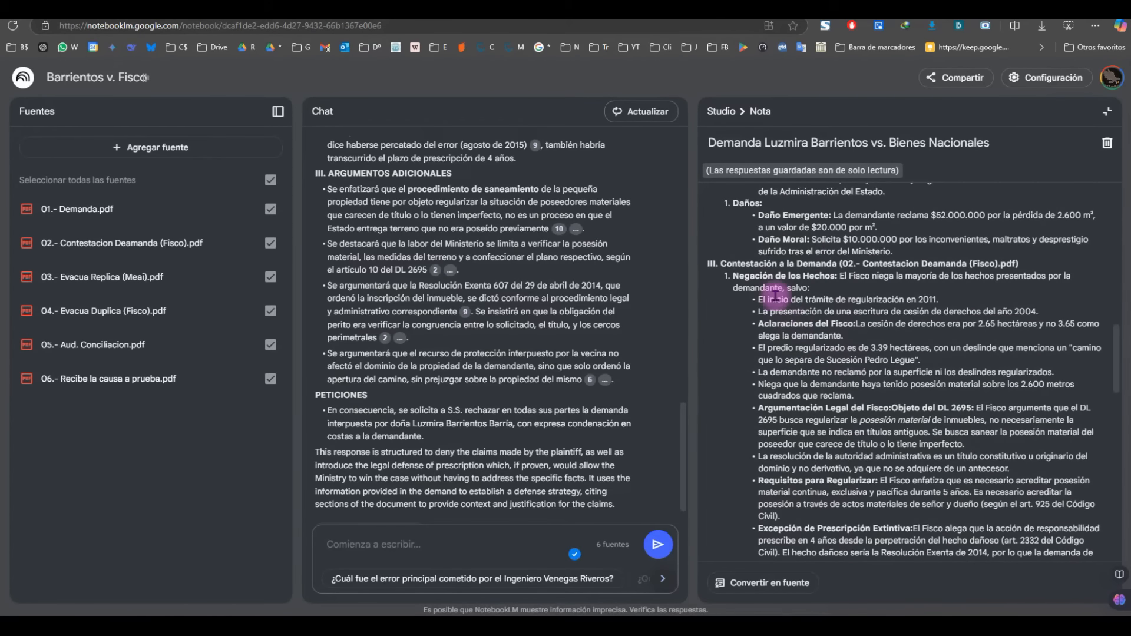
scroll(777, 289, "down", 6)
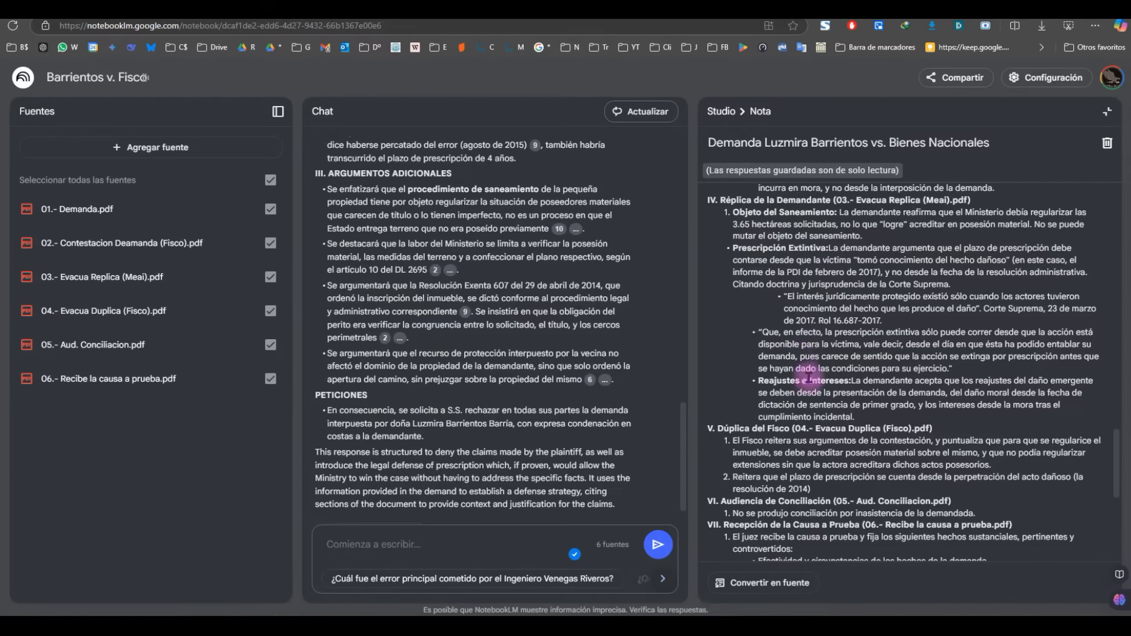
scroll(814, 335, "down", 1)
scroll(815, 334, "down", 1)
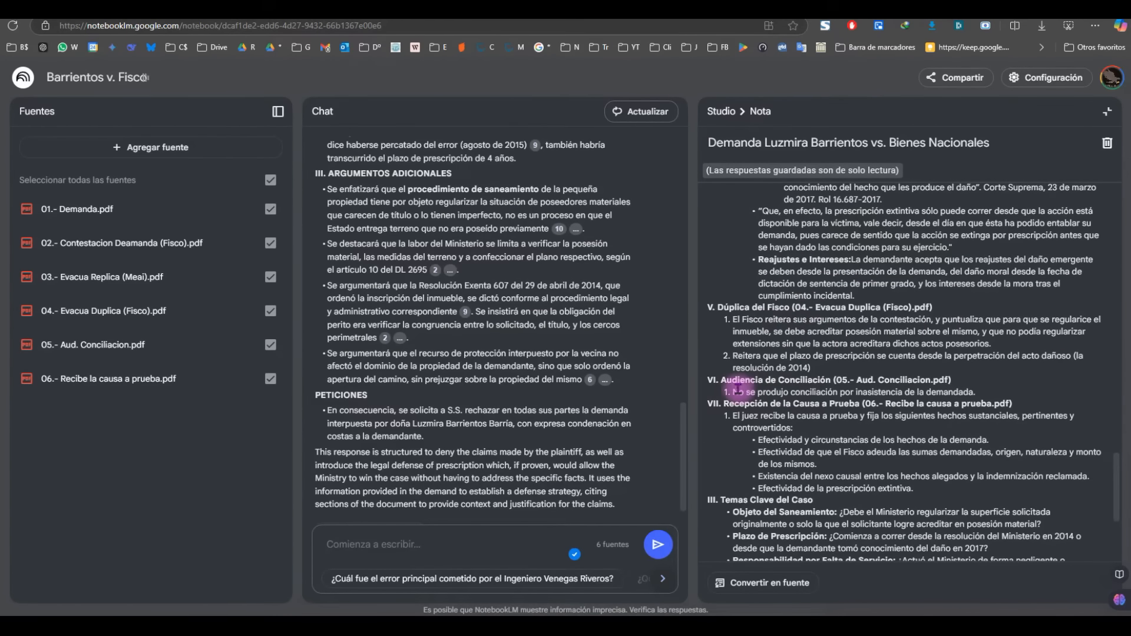
left_click_drag(732, 391, 974, 393)
scroll(824, 365, "down", 3)
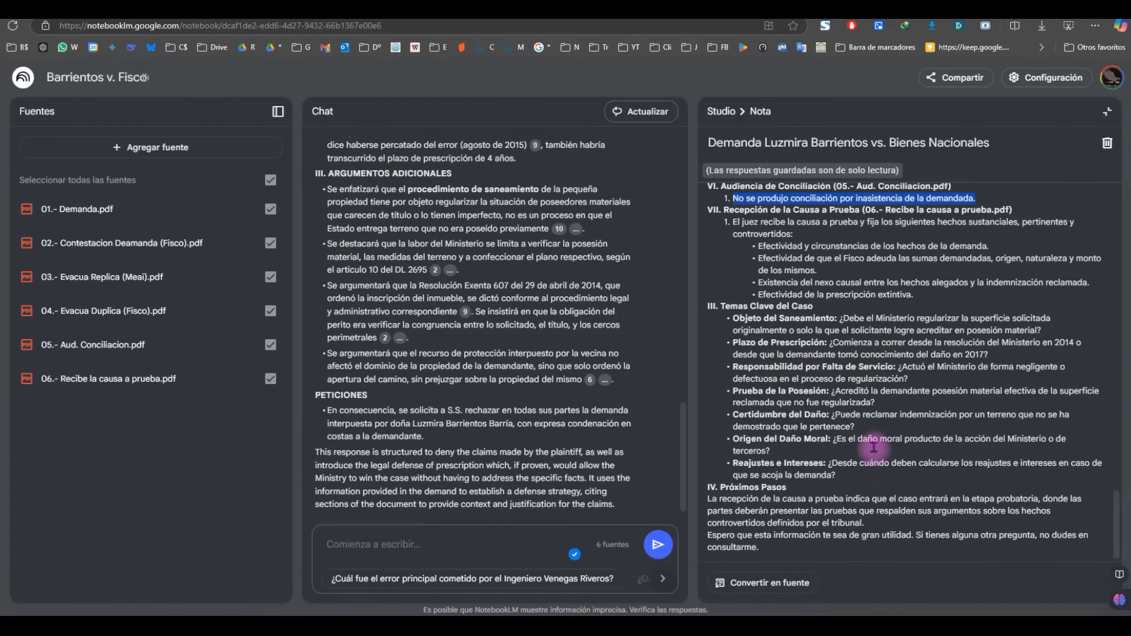
scroll(878, 407, "up", 10)
scroll(880, 368, "up", 5)
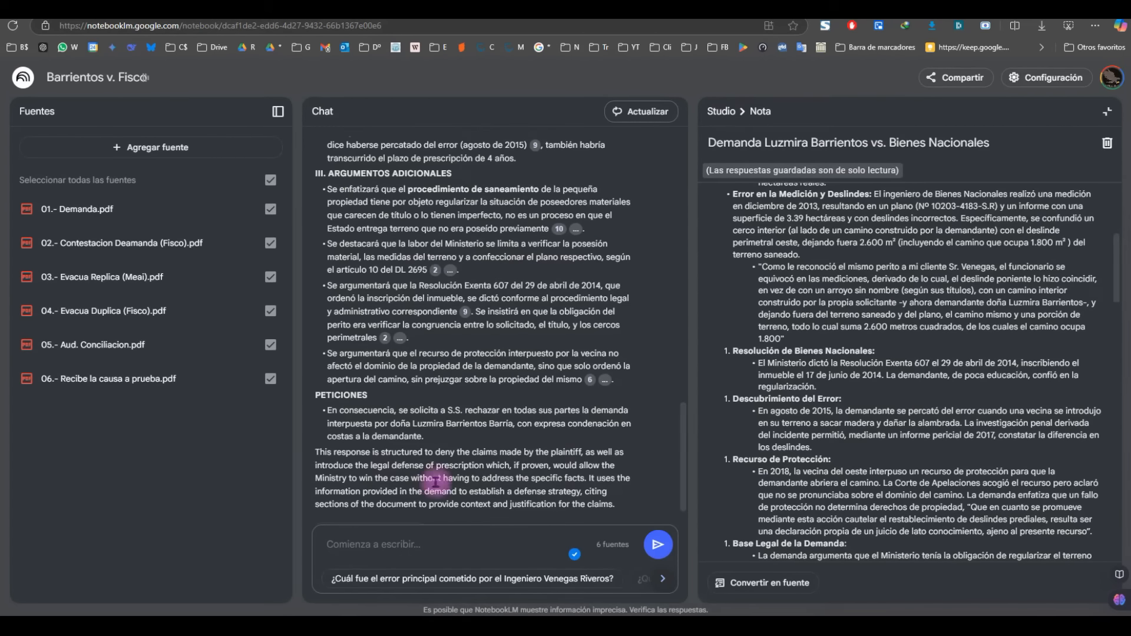
left_click(343, 548)
type("si soy demandante que pruyeba documental debo incoporar al juicio")
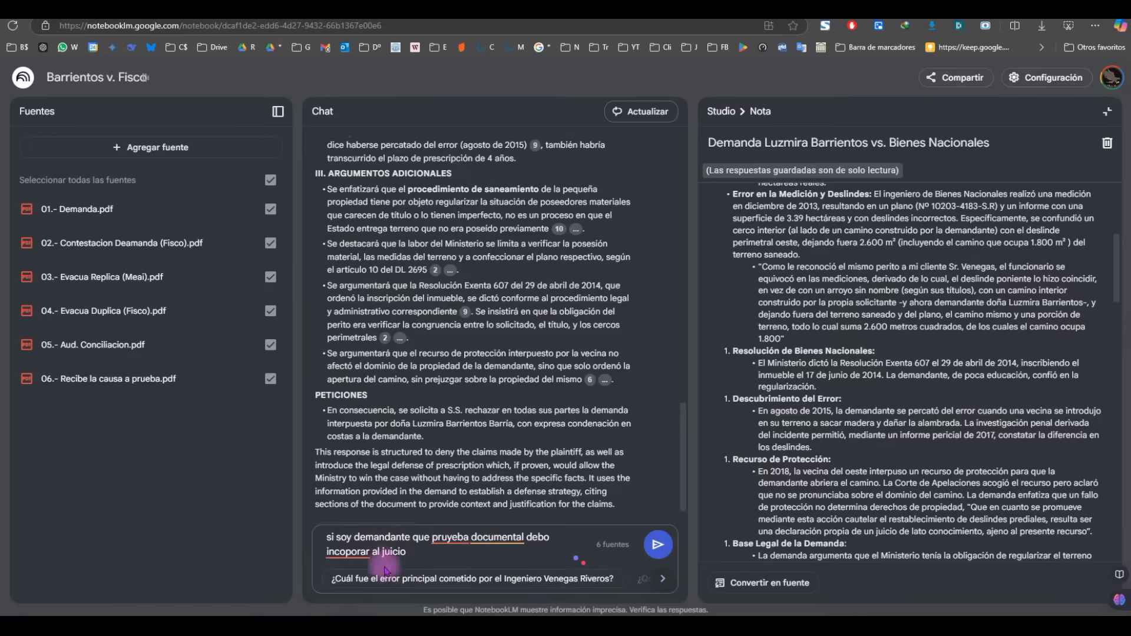
Step: Send the plaintiff documentary-evidence question and highlight the regularisation request phrase in the answer
left_click(660, 548)
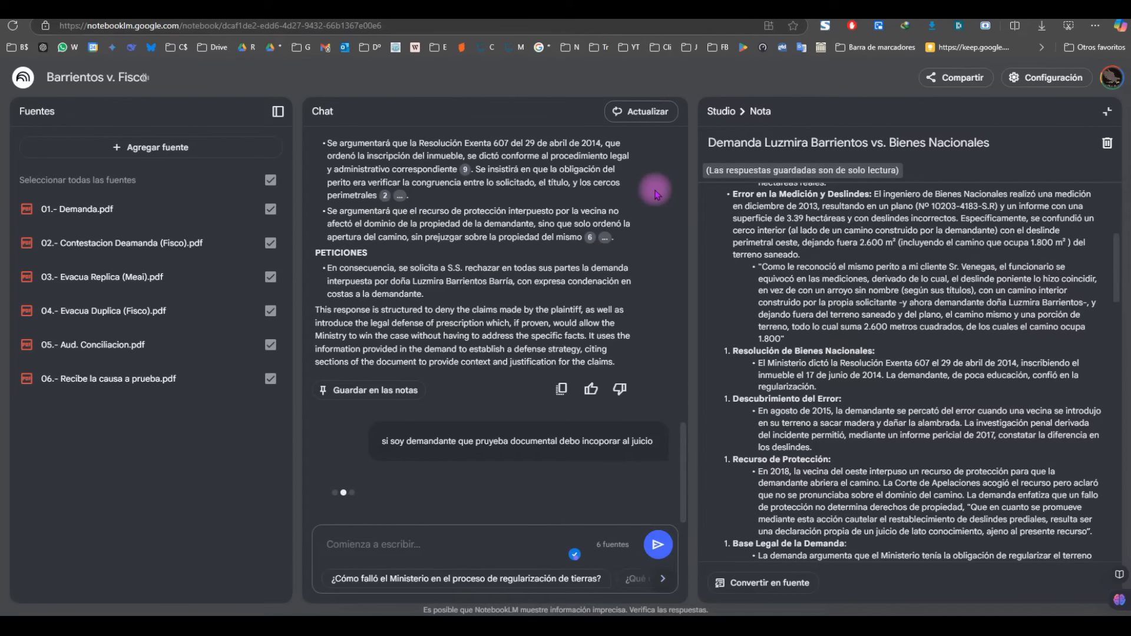
left_click_drag(445, 279, 365, 291)
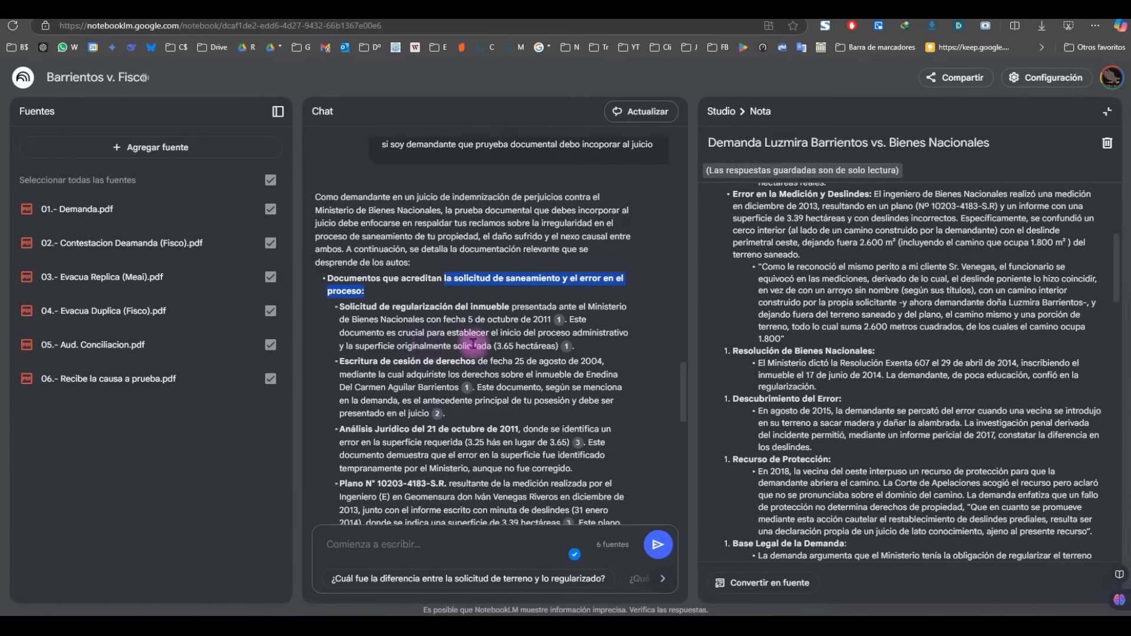
scroll(428, 324, "down", 1)
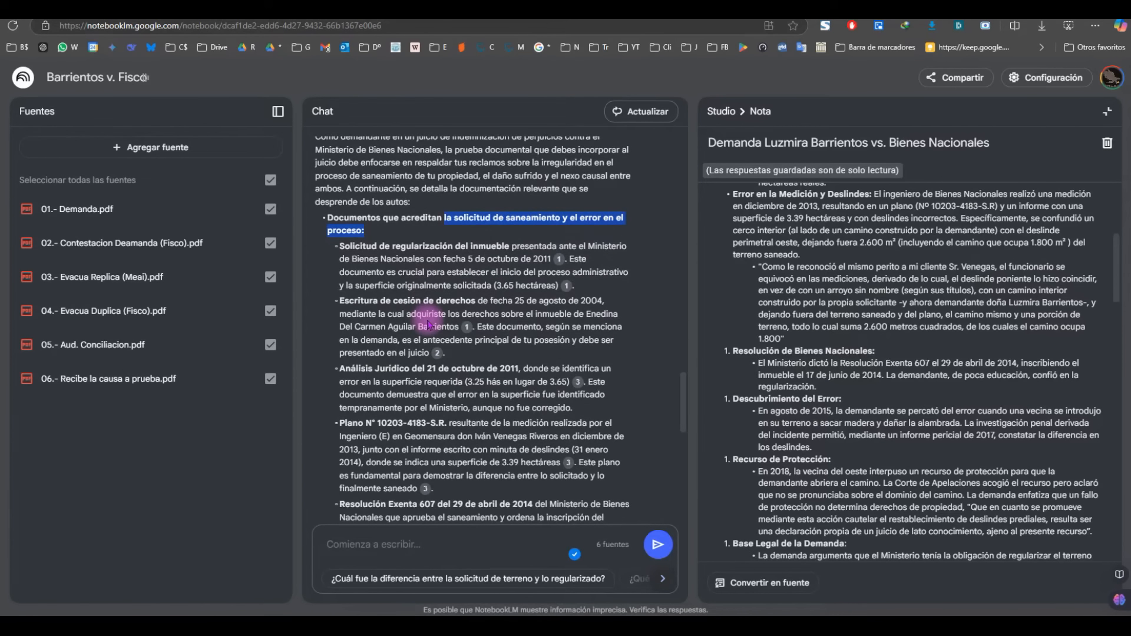
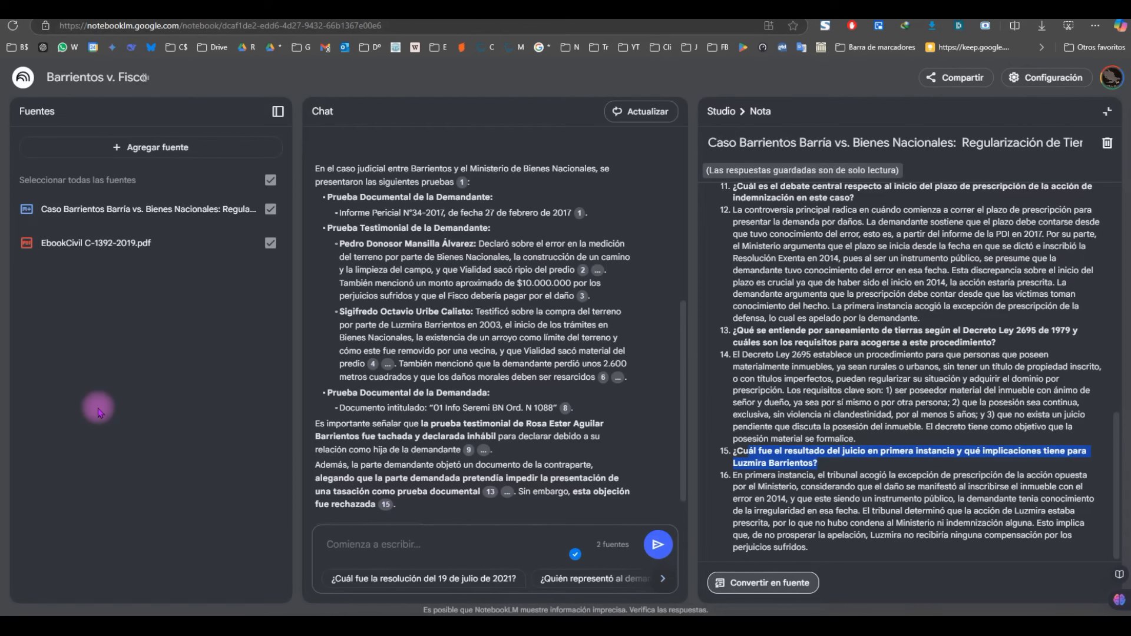
Step: Scroll through the saved Barrientos case note's numbered questions alongside the evidence answer
scroll(892, 380, "up", 8)
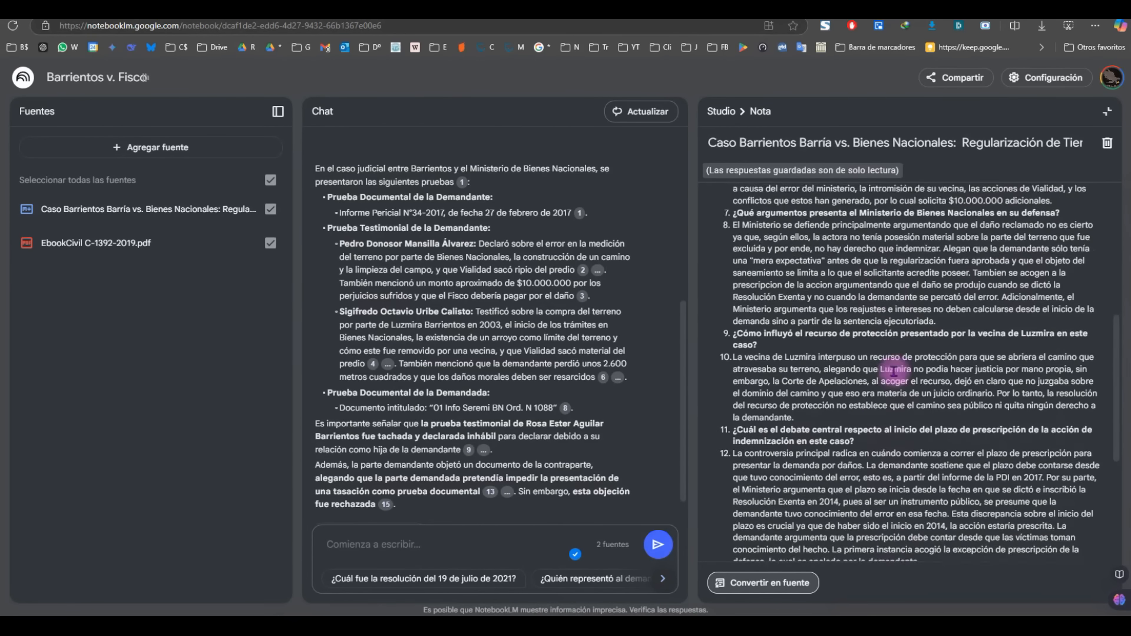
scroll(868, 330, "up", 2)
scroll(872, 297, "down", 5)
Step: Ask the suggested question '¿Cuál fue la resolución del 19 de julio de 2021?' and browse further suggestions
scroll(872, 288, "up", 6)
left_click(423, 578)
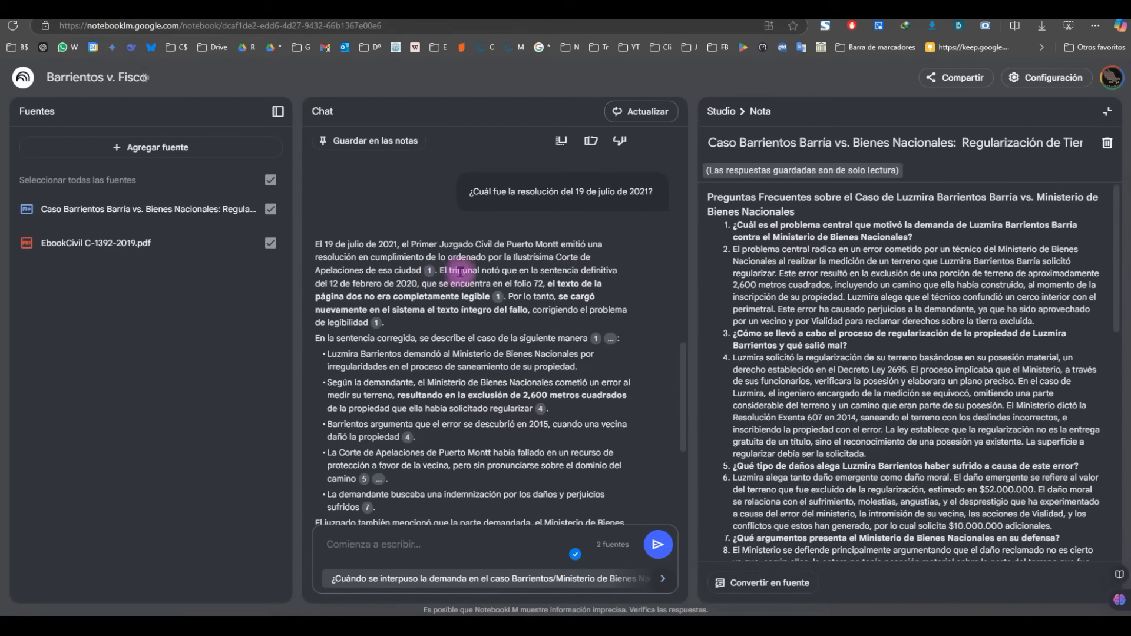
scroll(443, 295, "down", 4)
left_click(662, 578)
Step: Ask 'cuando se notificó a las partes el auto de prueba?' and read the dates returned
type("cuando se notificó a las ")
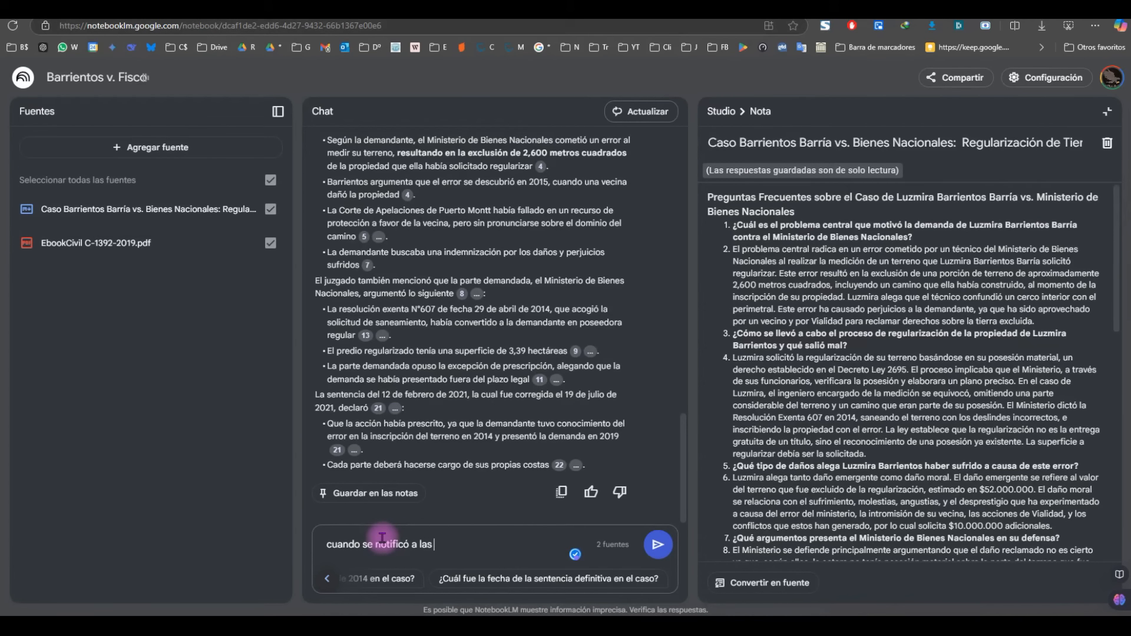
type("partes el auto de prueba?")
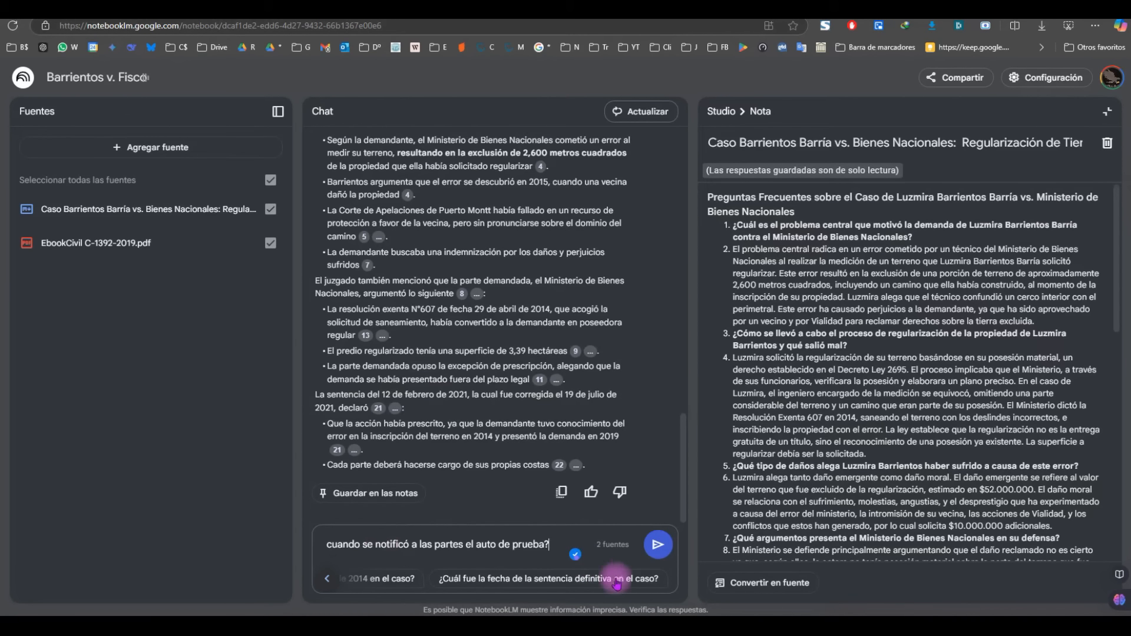
left_click(657, 546)
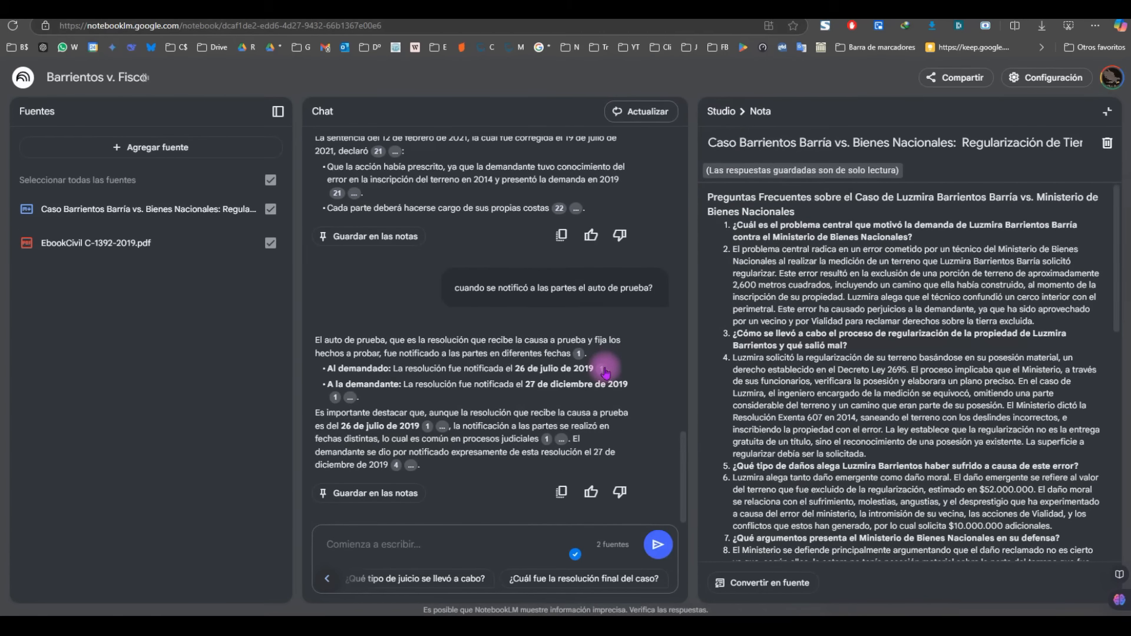
mouse_move(604, 370)
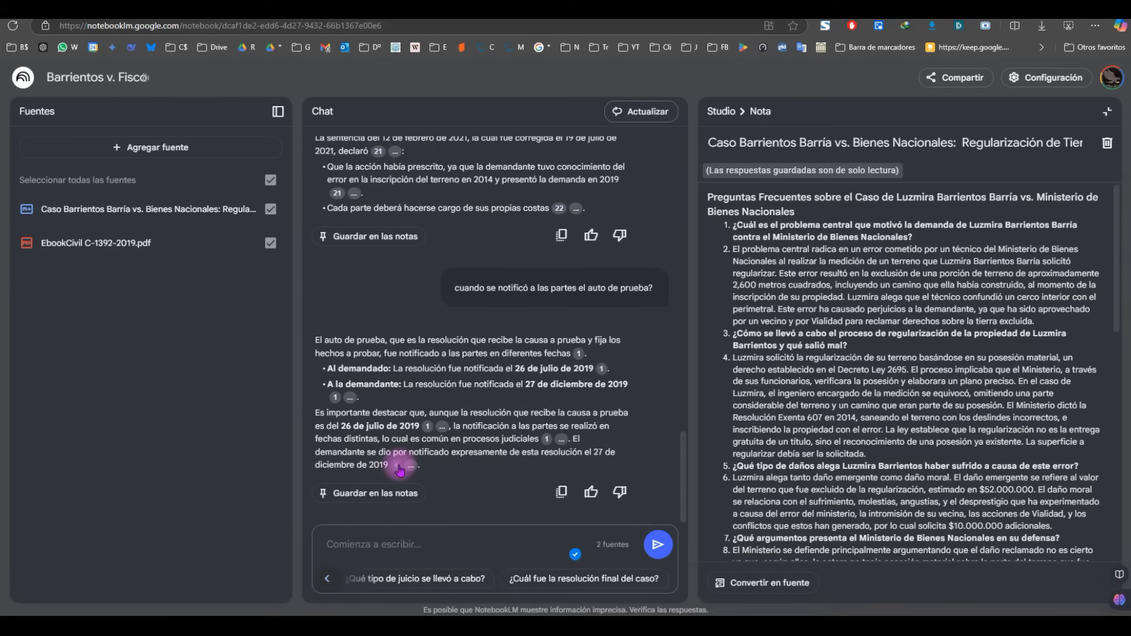
Step: Check the citation sources behind the auto de prueba notification answer
mouse_move(399, 469)
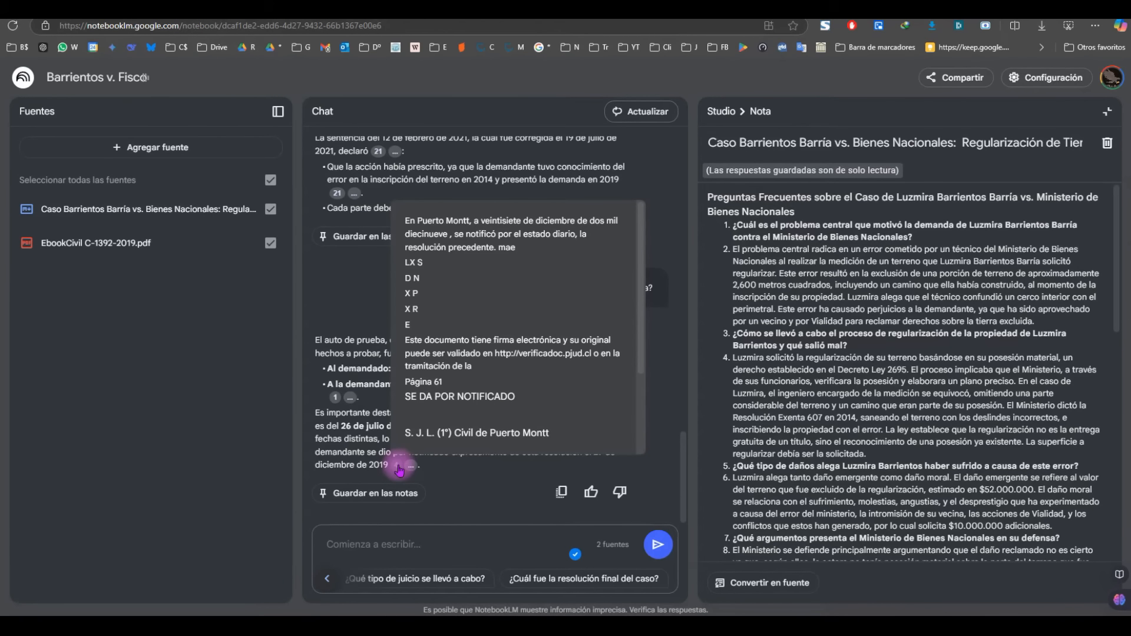
scroll(434, 396, "down", 2)
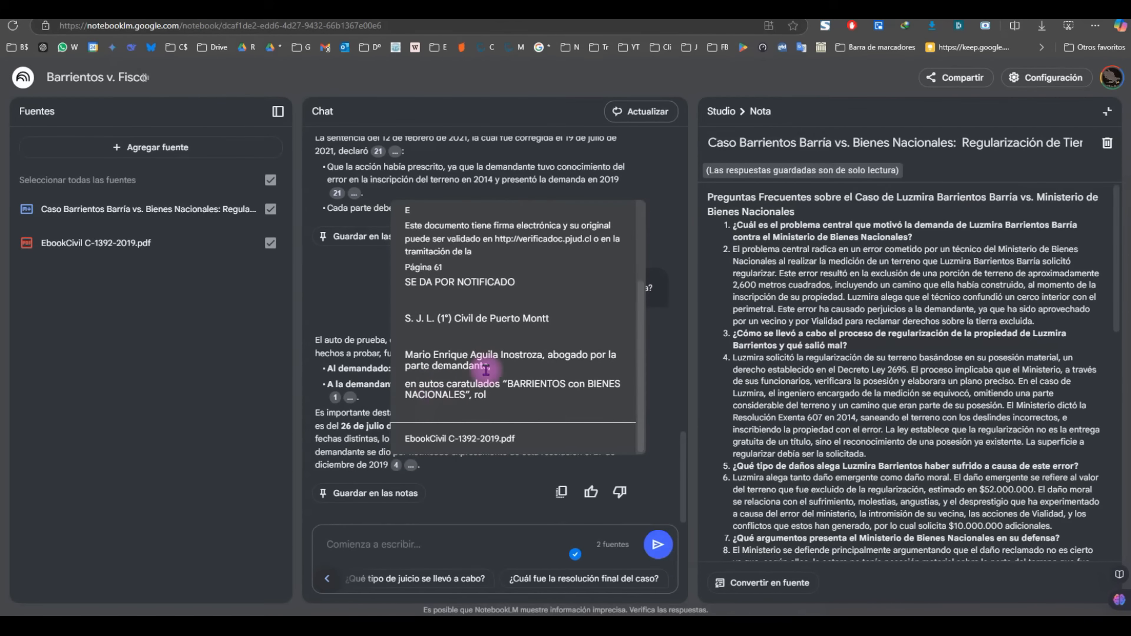
scroll(486, 370, "up", 2)
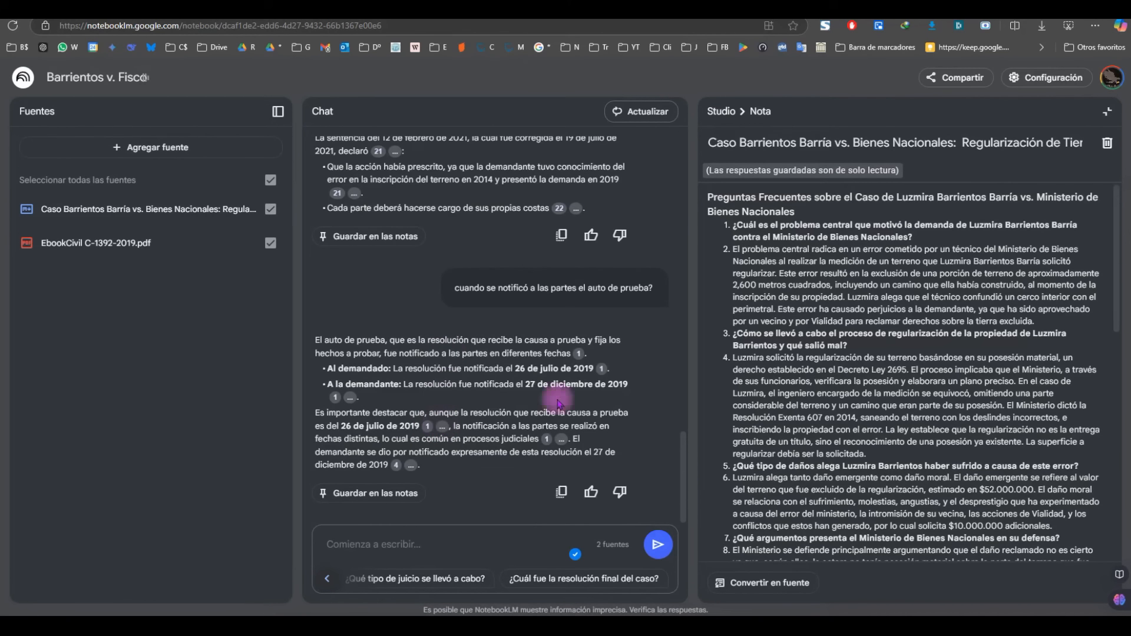
scroll(465, 400, "up", 5)
scroll(467, 406, "down", 10)
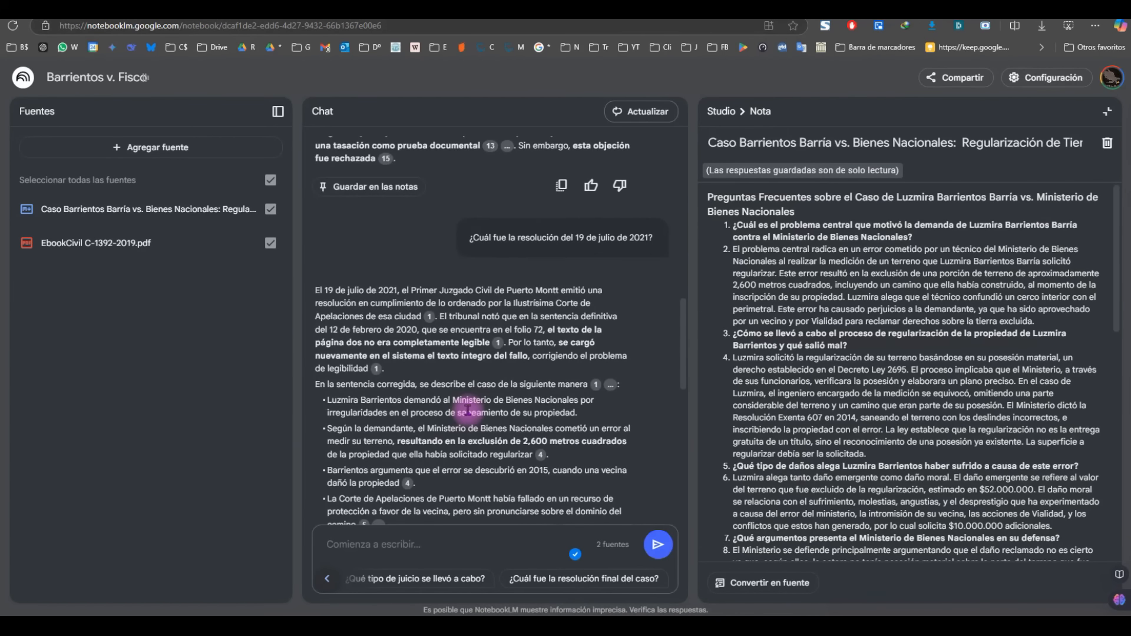
Step: Ask 'quienes fueron los testigos?' and review the listed witnesses and testimony
left_click(372, 541)
type("quienes fueron los testigos?")
key("Return")
scroll(458, 317, "down", 1)
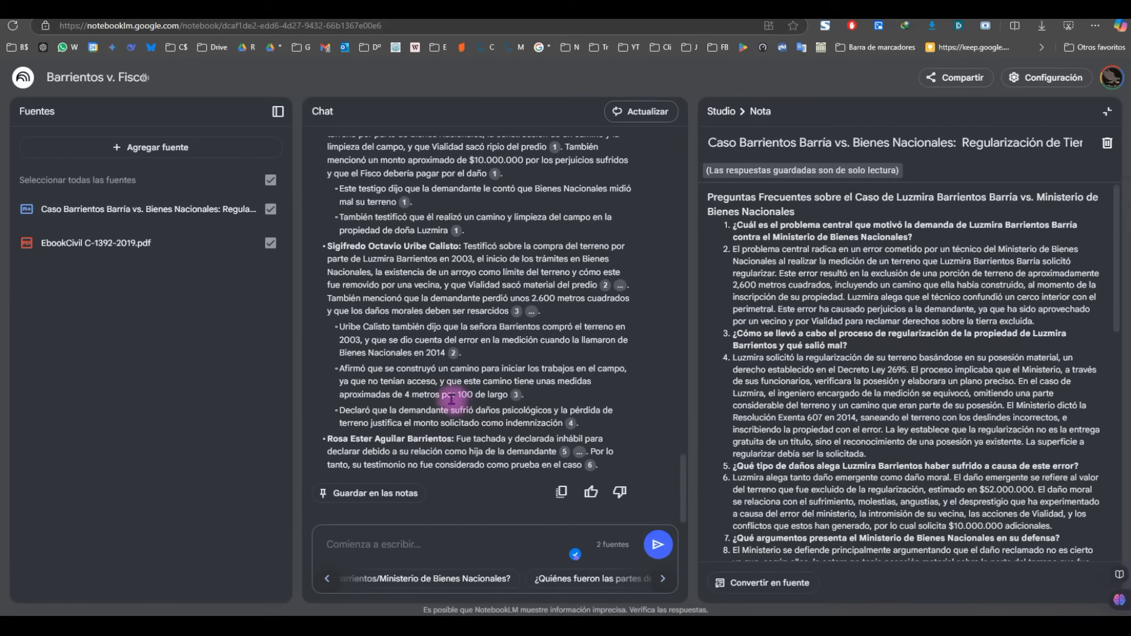
scroll(456, 406, "up", 10)
scroll(456, 418, "down", 10)
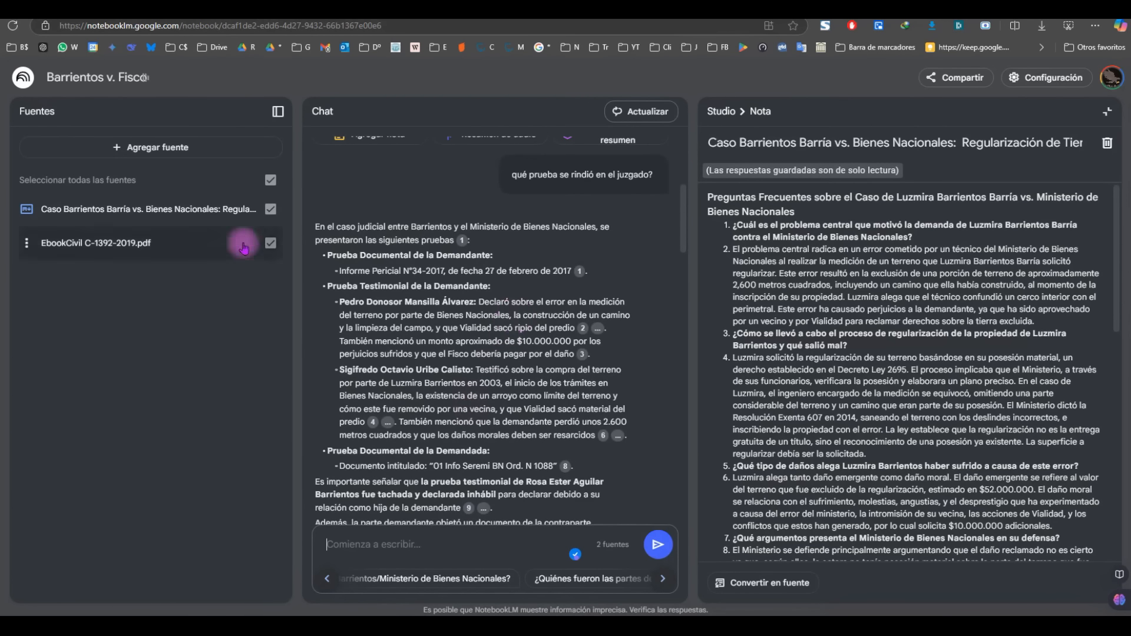
left_click(23, 79)
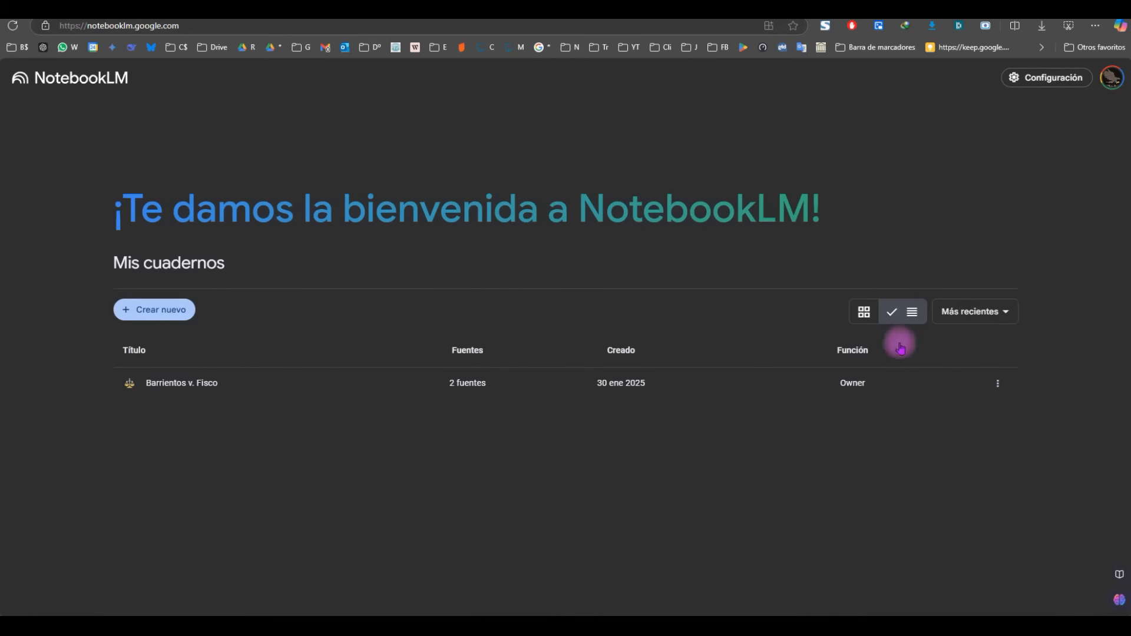
left_click(863, 311)
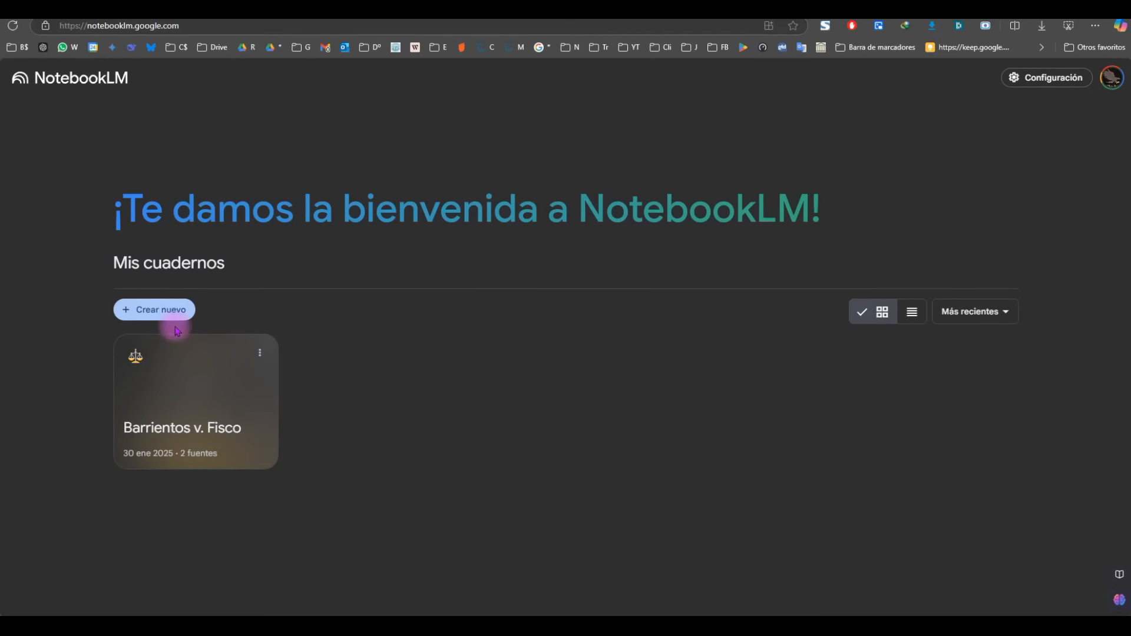
left_click(163, 312)
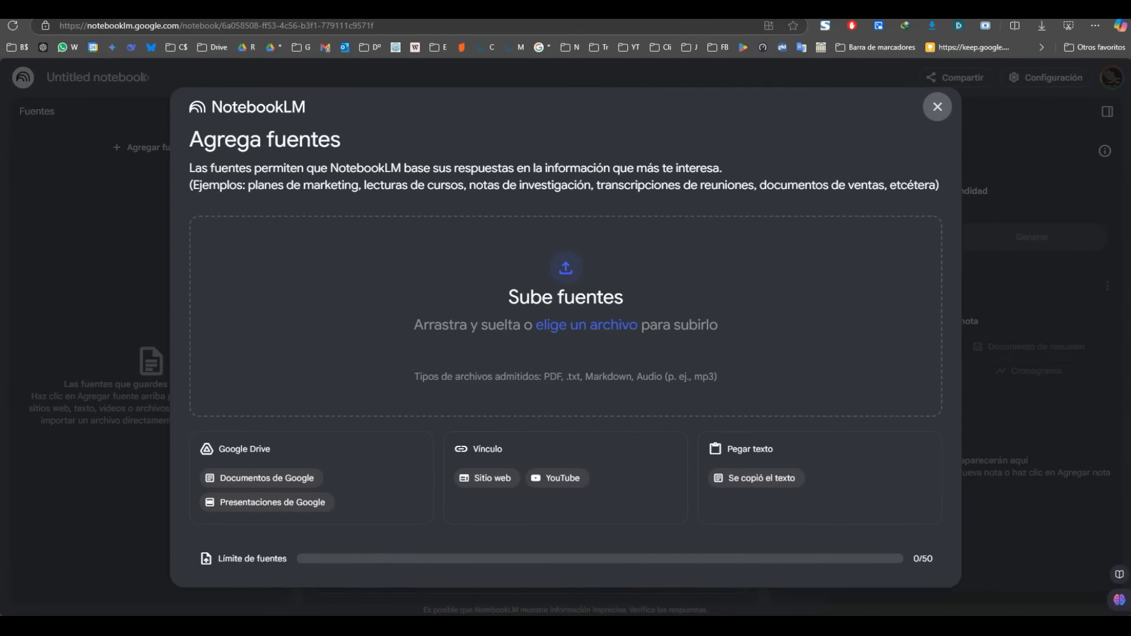
left_click_drag(405, 251, 571, 327)
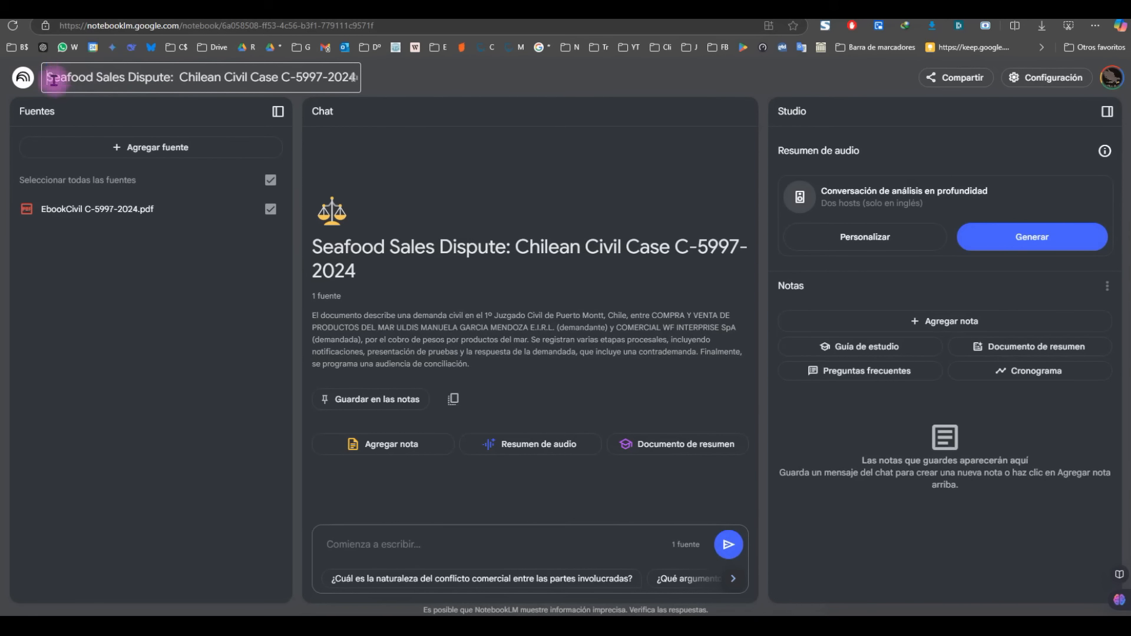
left_click_drag(53, 80, 375, 72)
key("BackSpace")
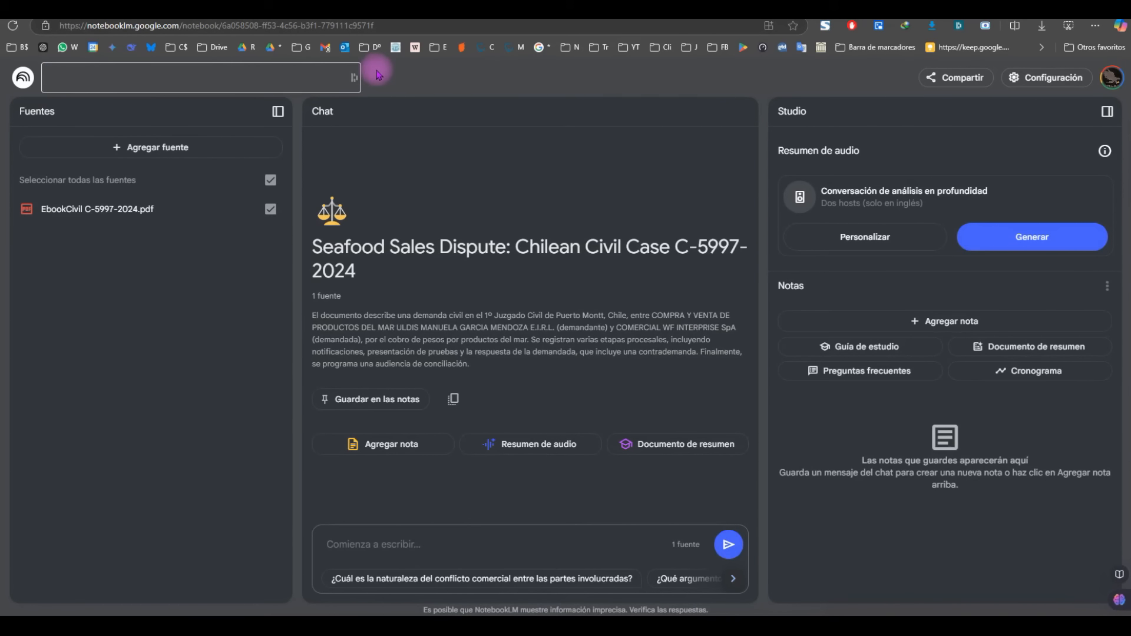
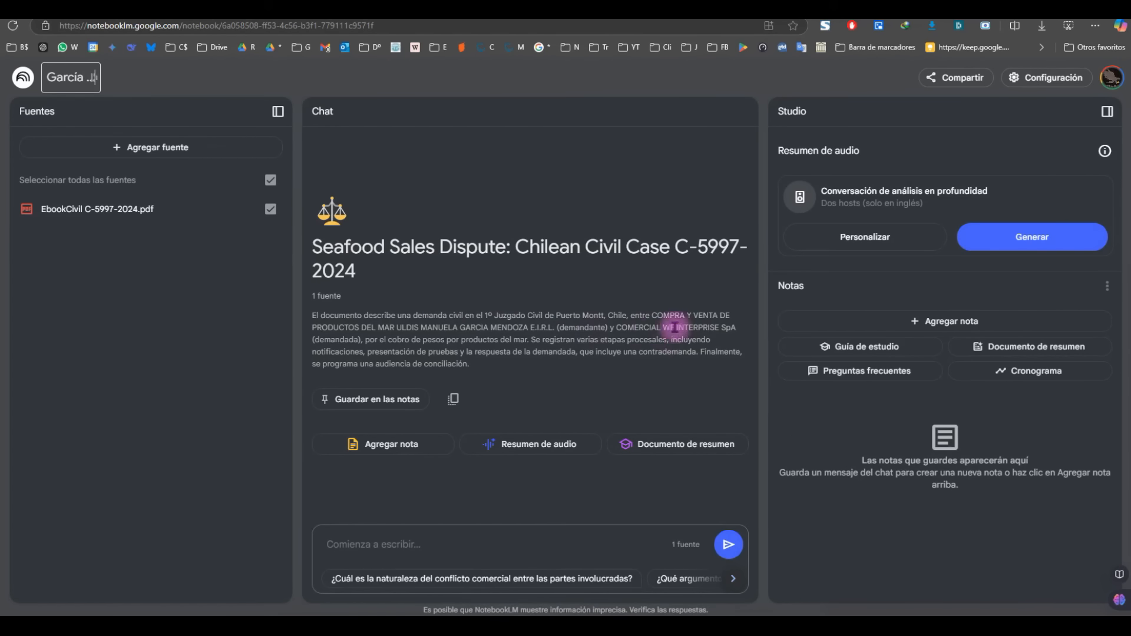
left_click(978, 348)
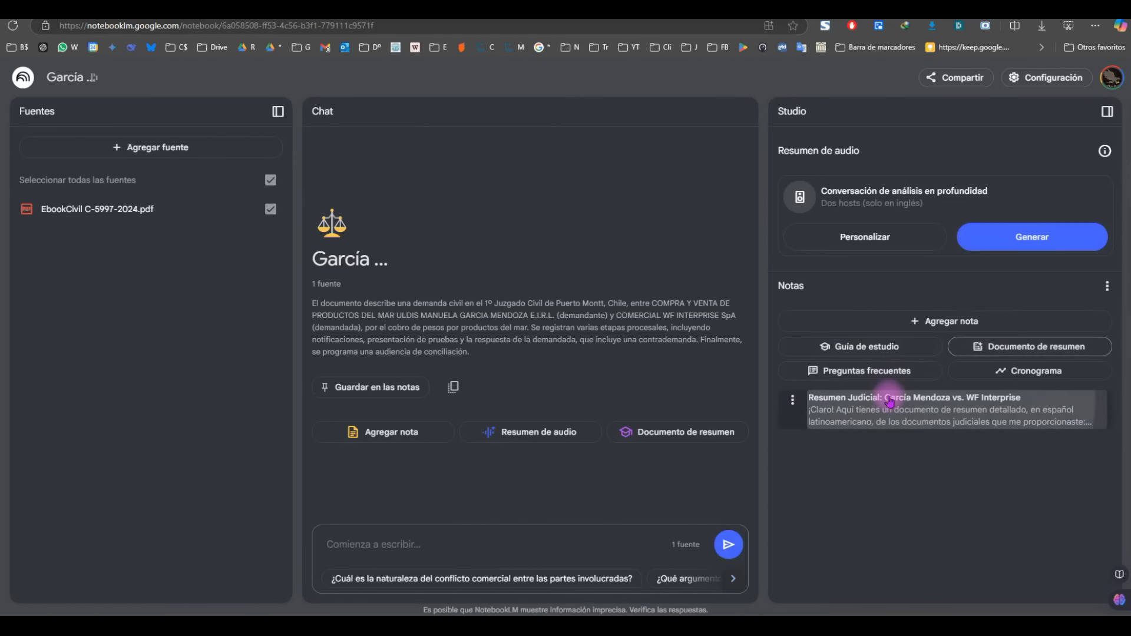
left_click(872, 398)
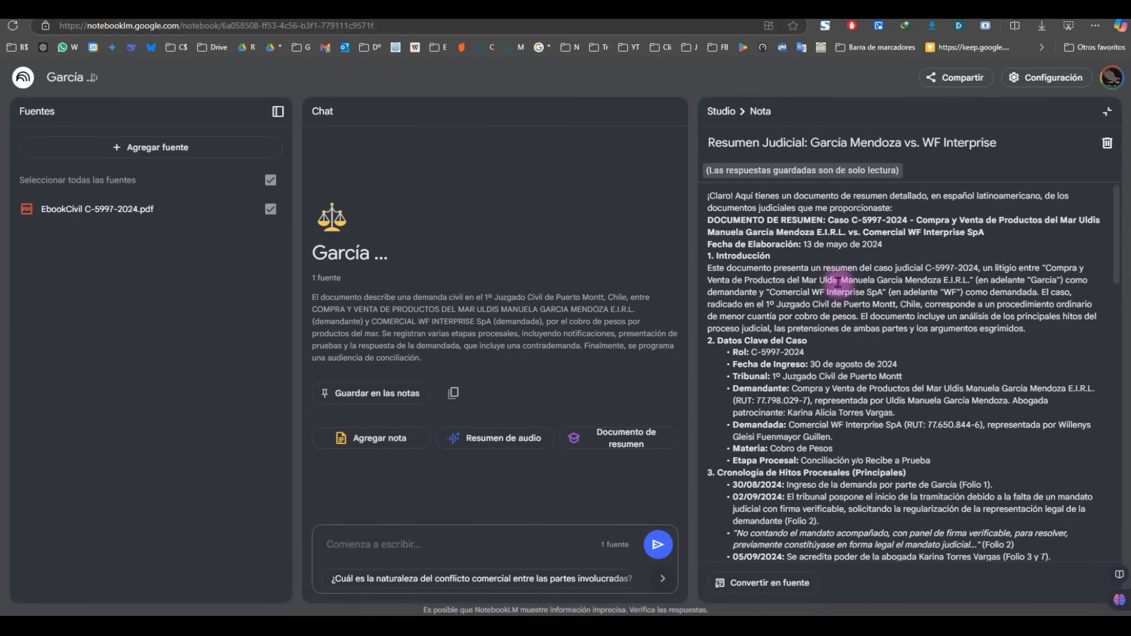
scroll(825, 282, "down", 2)
scroll(823, 281, "down", 2)
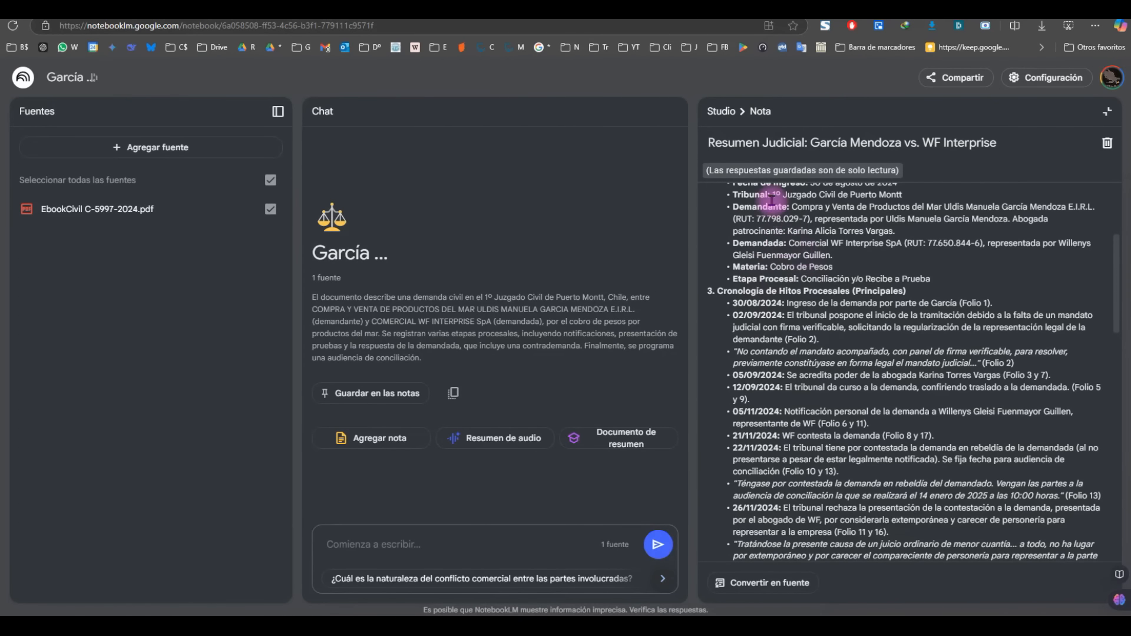
scroll(809, 249, "down", 1)
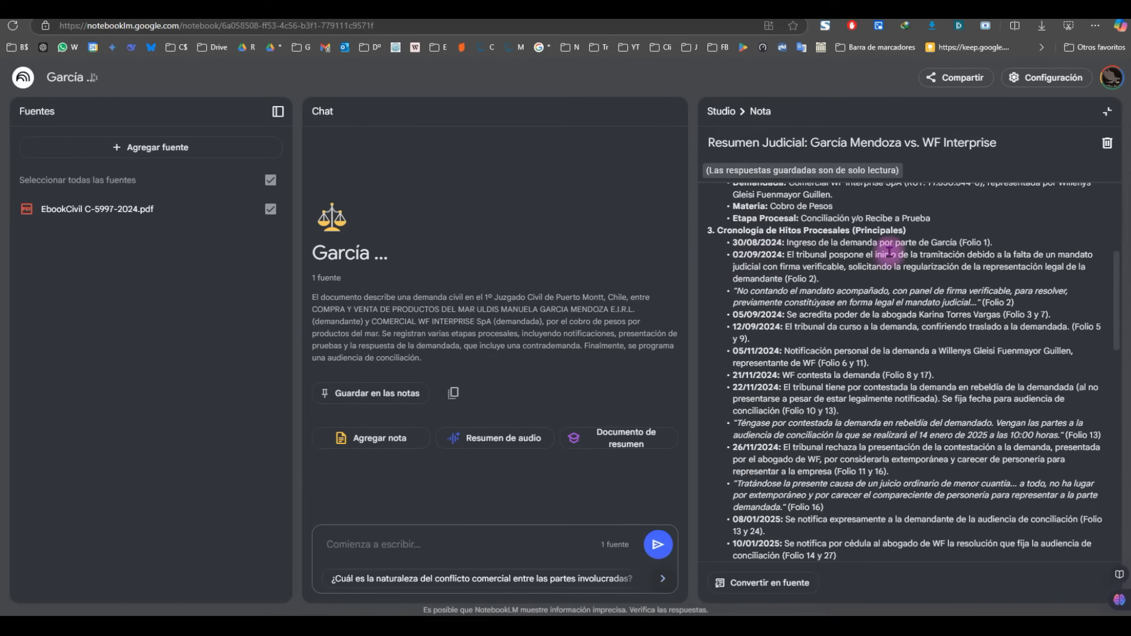
scroll(961, 246, "down", 1)
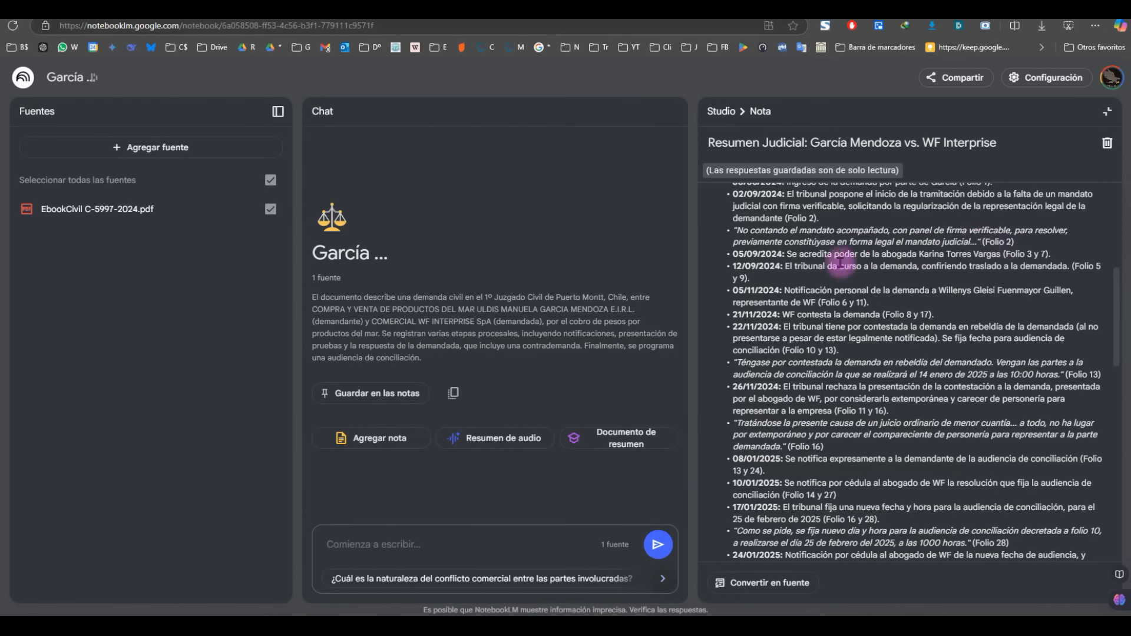
scroll(895, 253, "down", 2)
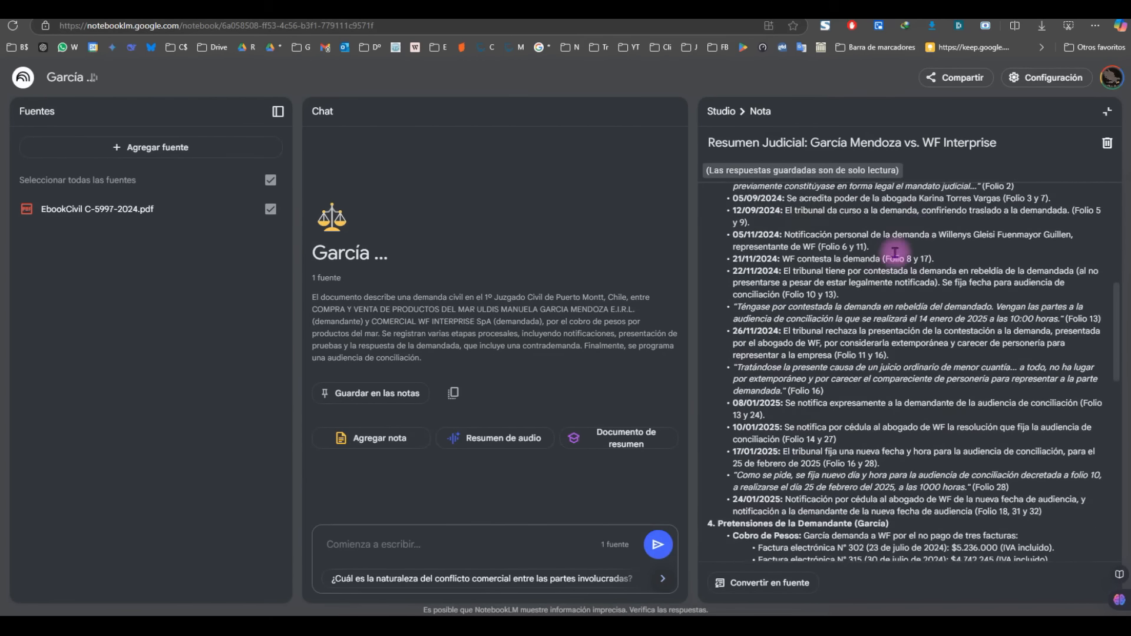
scroll(827, 250, "down", 3)
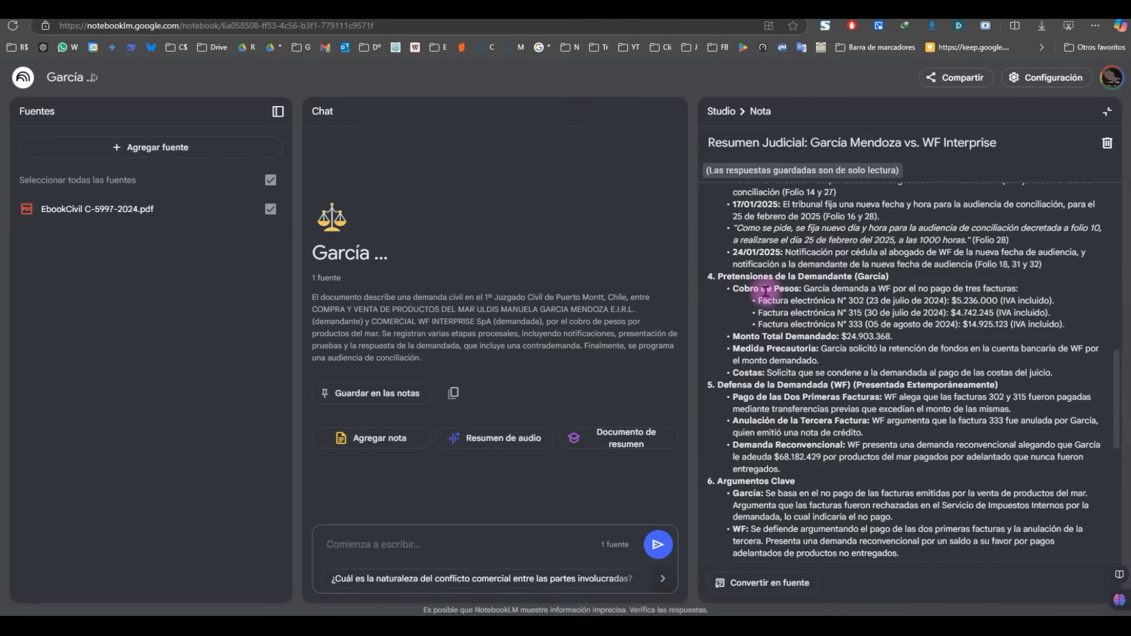
left_click_drag(737, 288, 1078, 324)
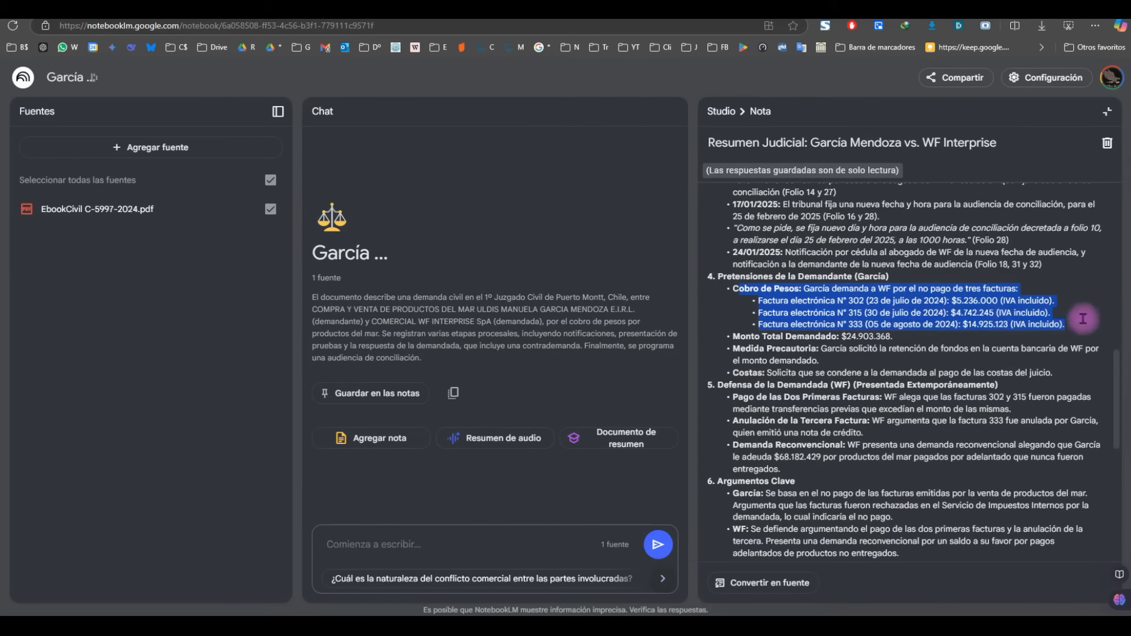
scroll(854, 307, "down", 1)
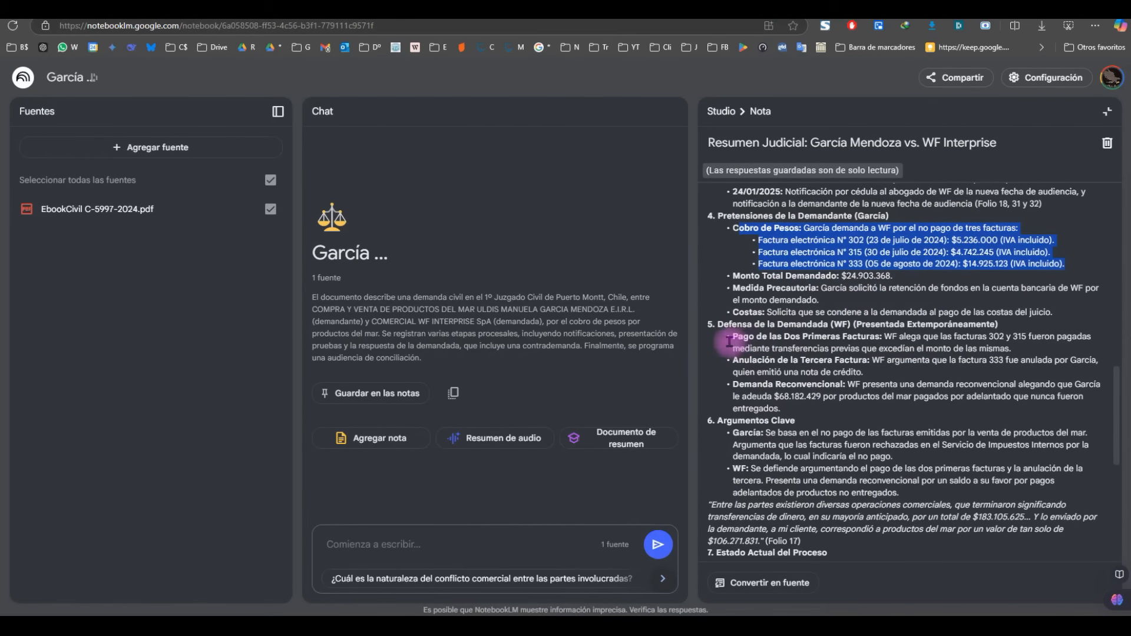
left_click_drag(731, 337, 1004, 369)
scroll(836, 322, "down", 1)
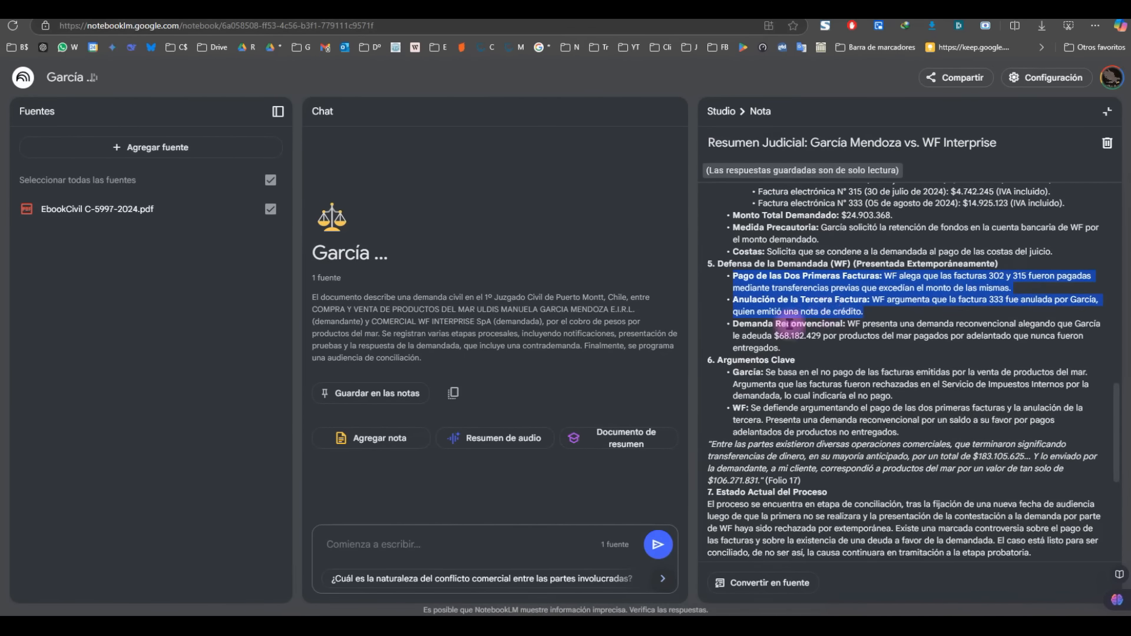
scroll(769, 329, "down", 1)
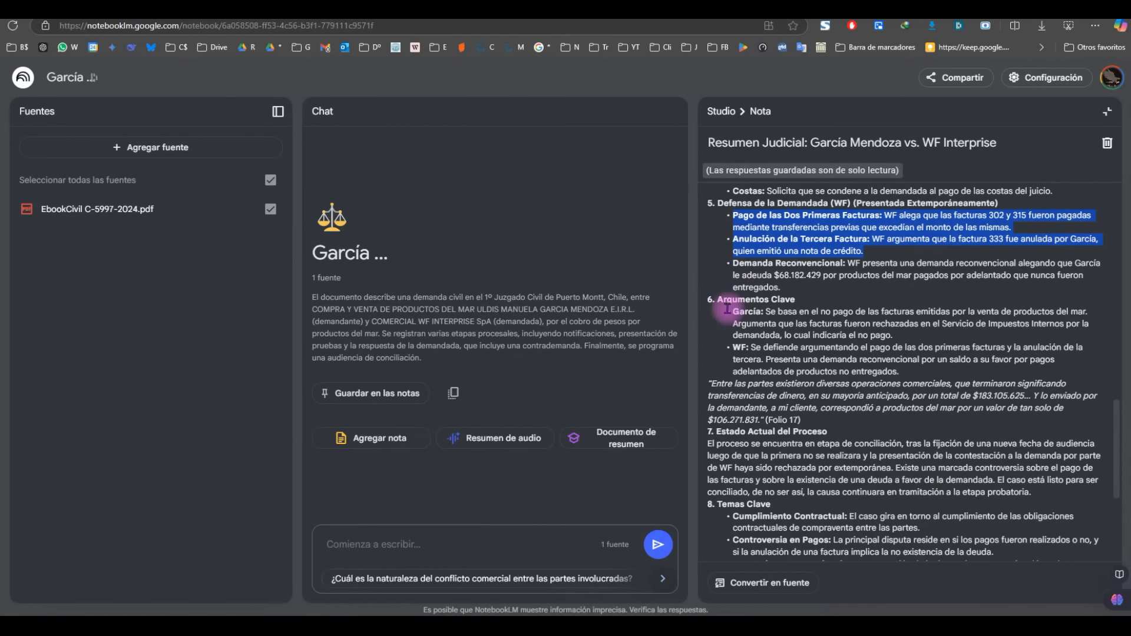
scroll(928, 300, "down", 2)
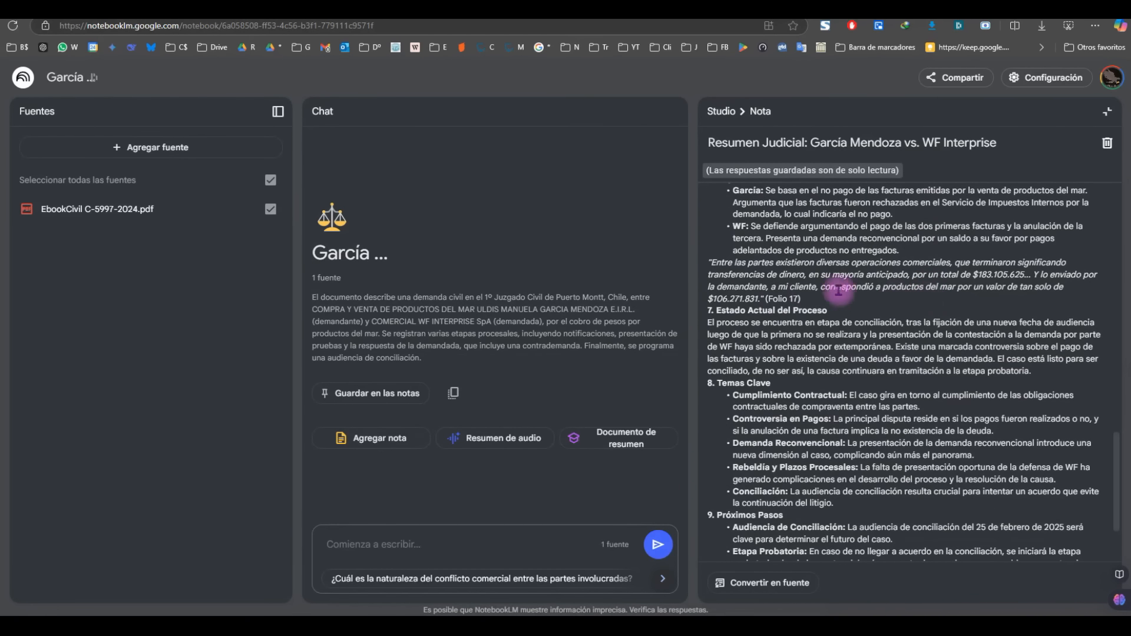
scroll(716, 318, "down", 1)
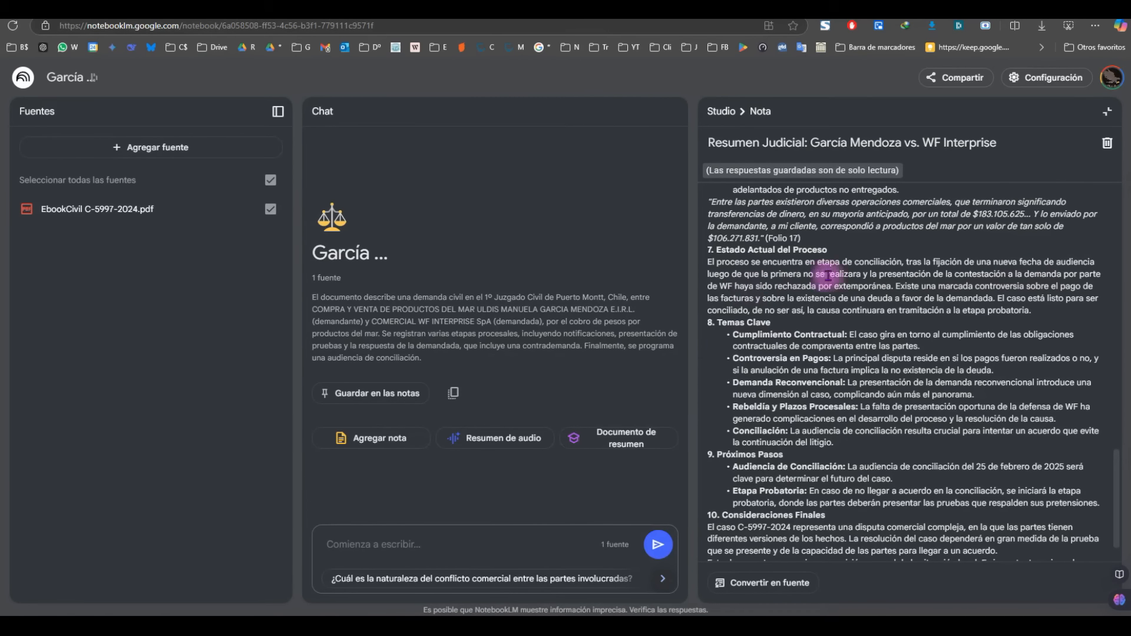
left_click_drag(870, 272, 891, 285)
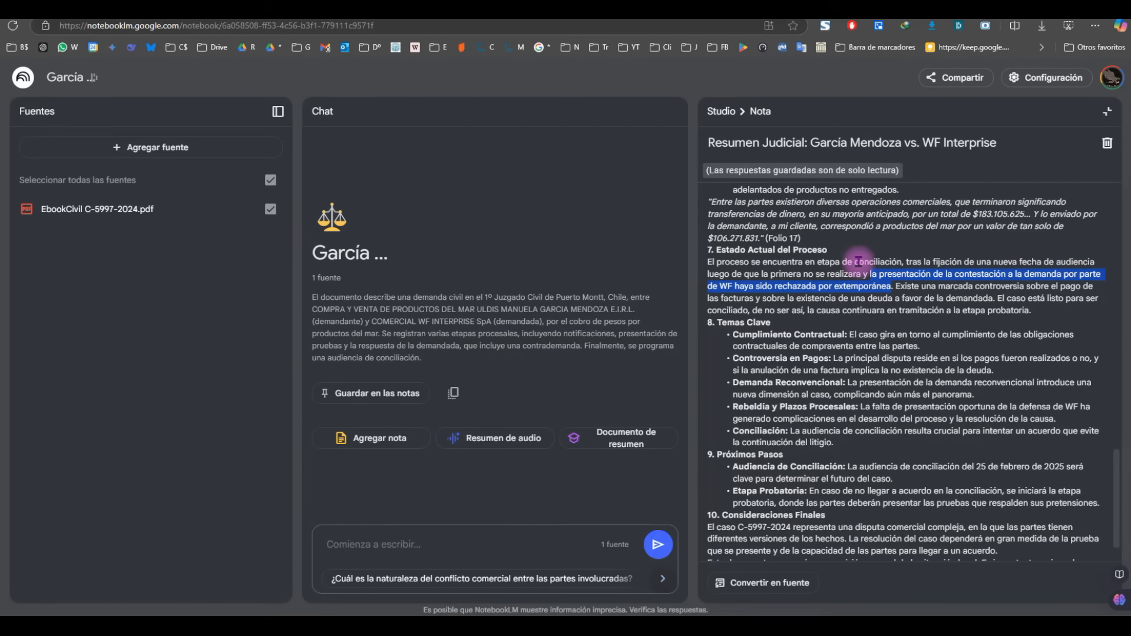
scroll(850, 299, "down", 1)
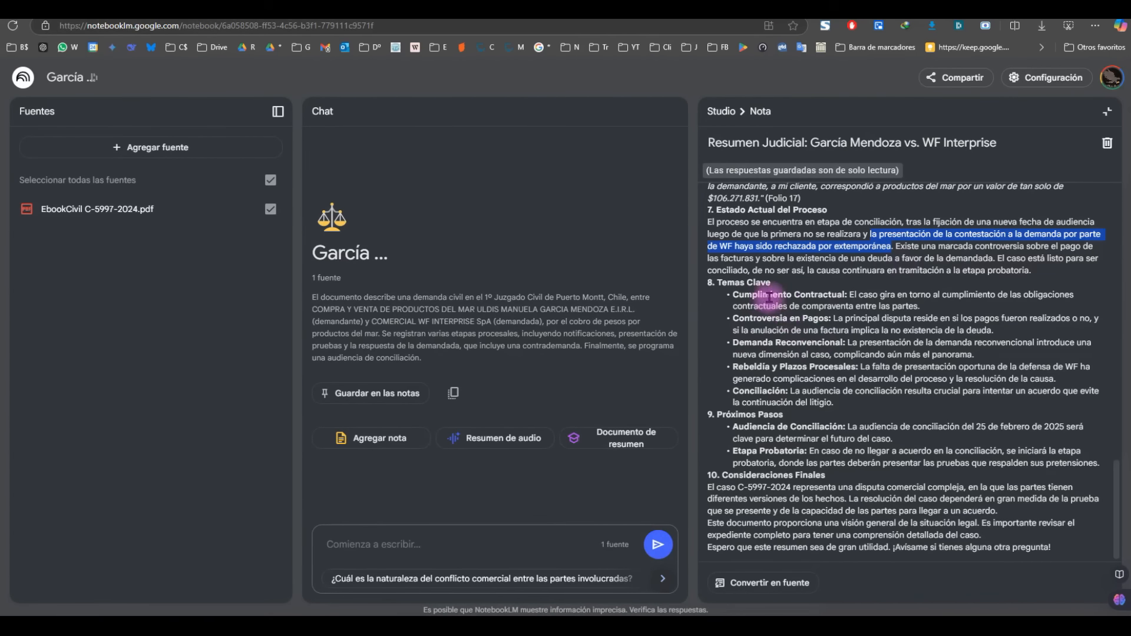
Step: Ask 'cuál es el estado actual del juicio y los pasos siguientes?' and check the cited answer
left_click(436, 543)
type("cuál es el estado actual del juicio y los pasos siguientes?")
key("Return")
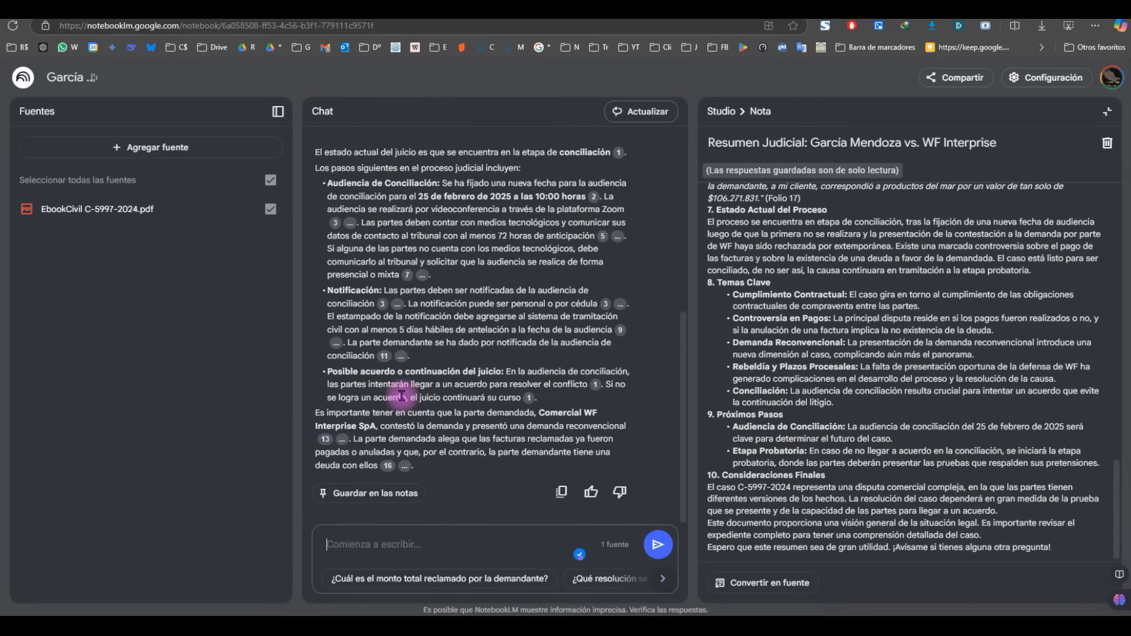
scroll(530, 360, "up", 4)
scroll(498, 455, "down", 3)
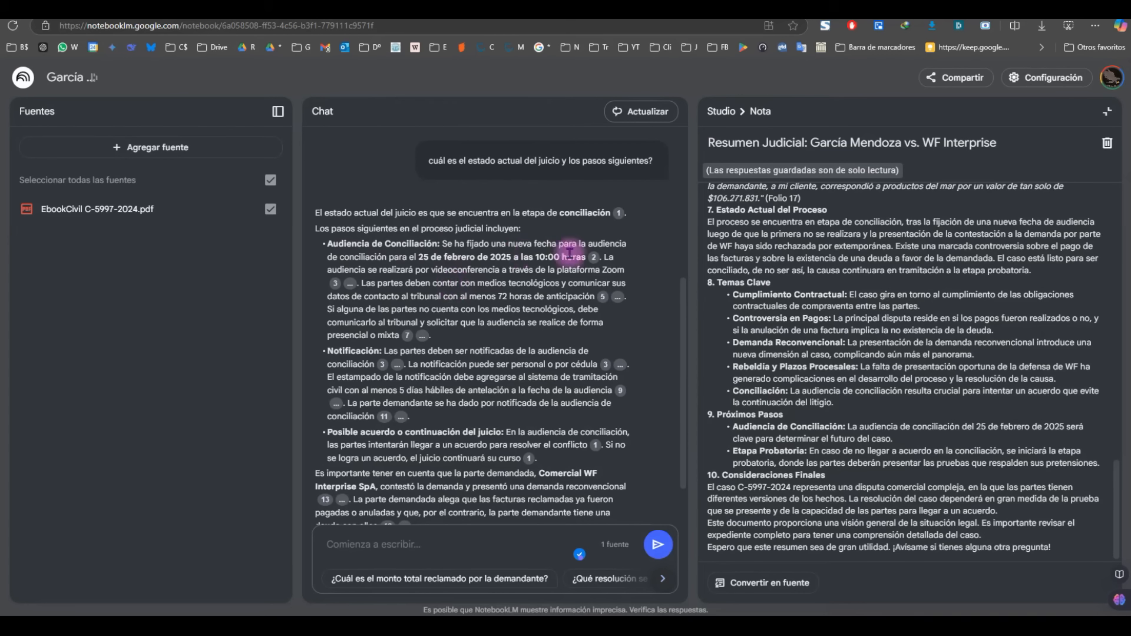
mouse_move(595, 261)
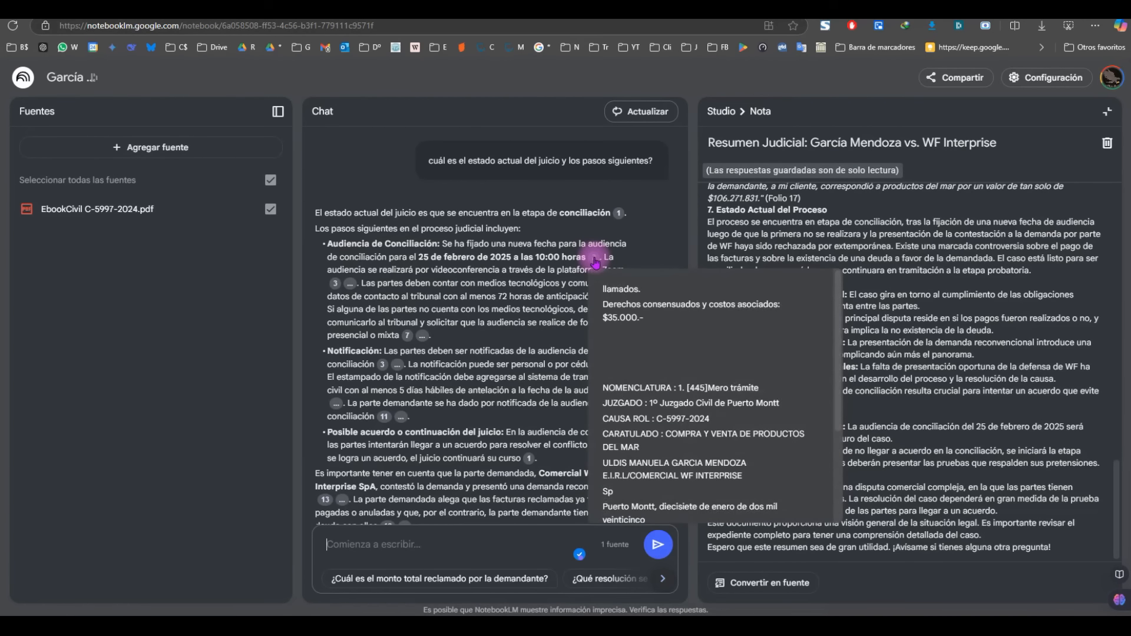
scroll(642, 326, "down", 1)
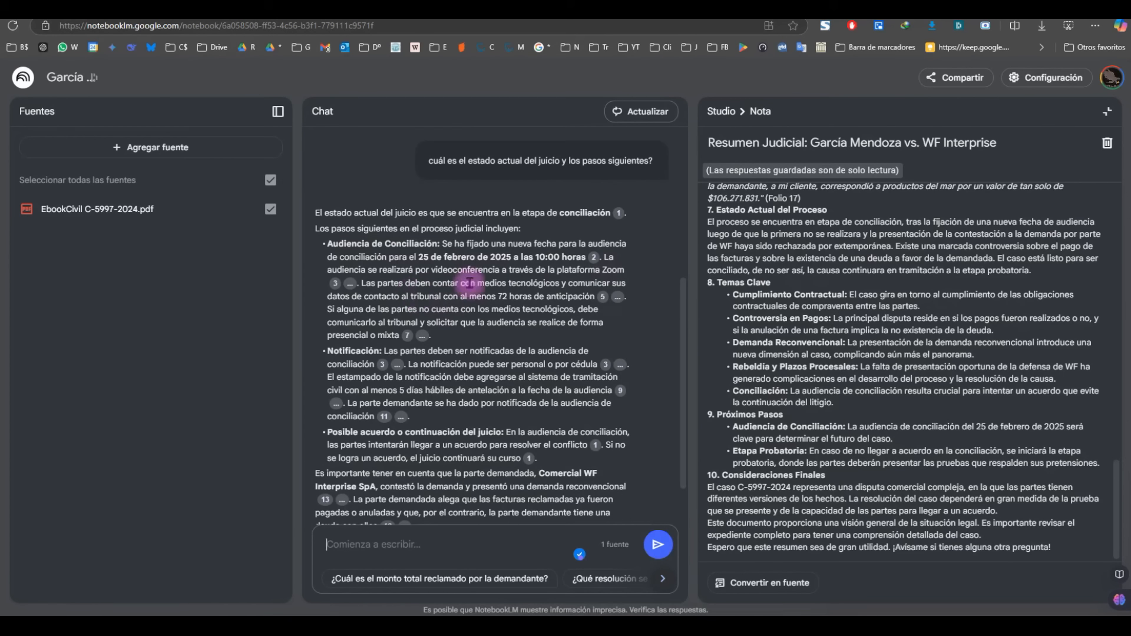
scroll(514, 268, "down", 1)
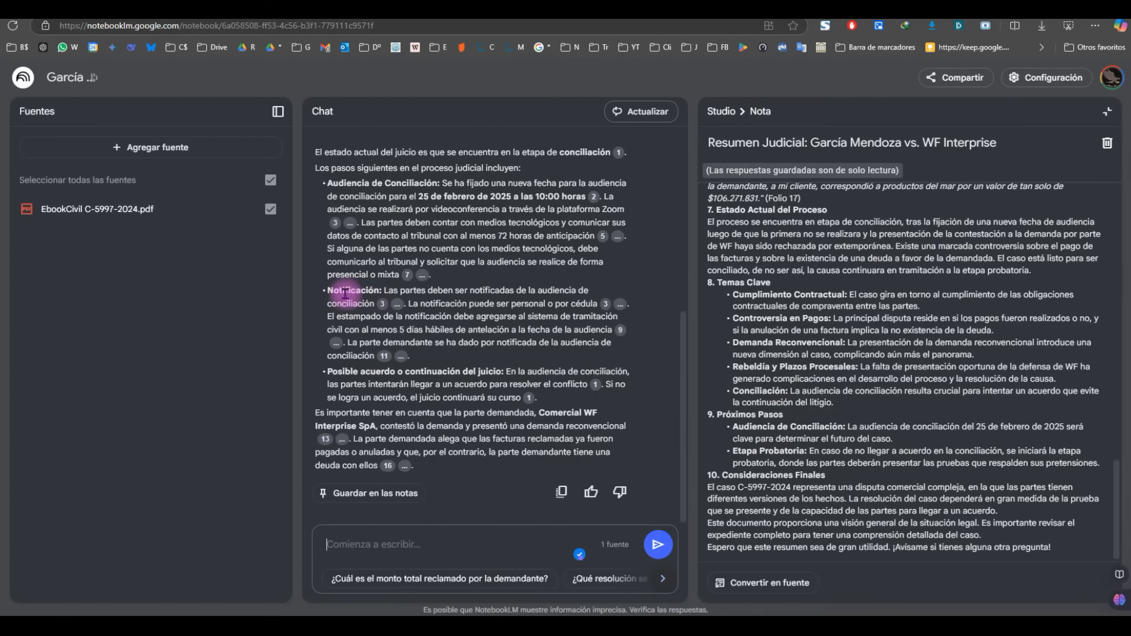
Step: Ask 'han sido notificadas las partes?' in the chat
left_click(441, 545)
type("han sido notificadas las partes?")
key("Return")
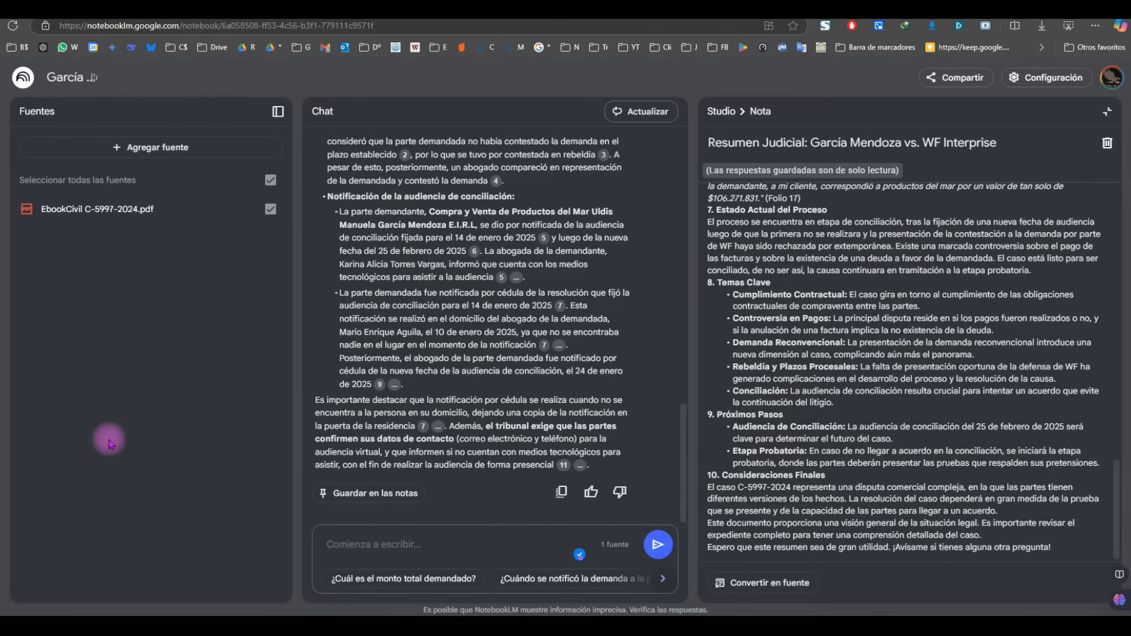
scroll(474, 369, "up", 3)
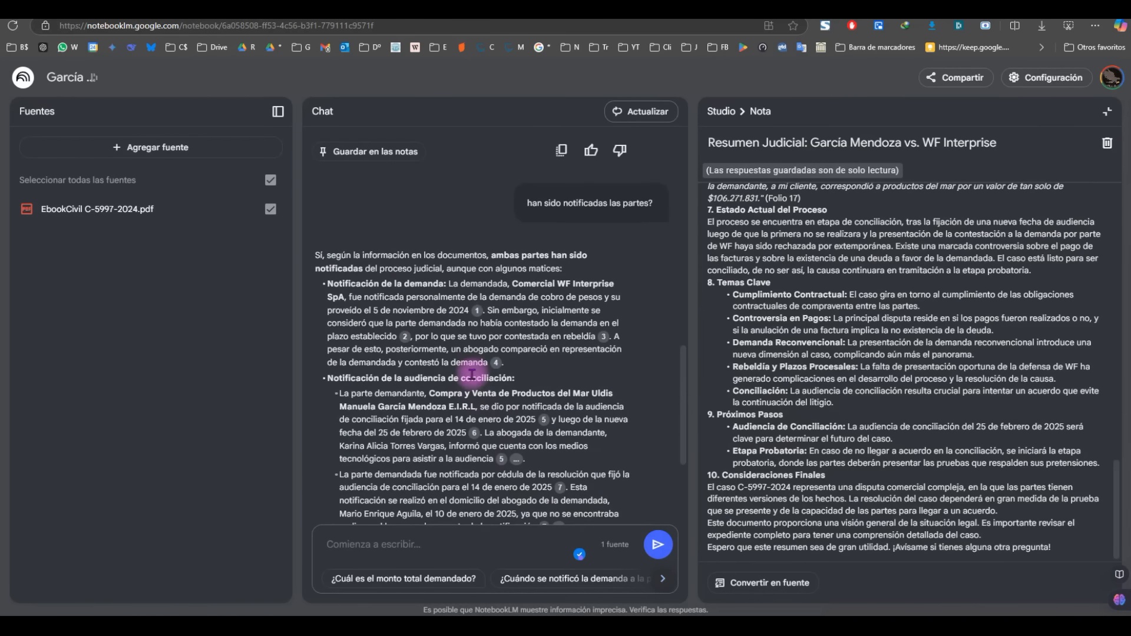
scroll(471, 374, "down", 1)
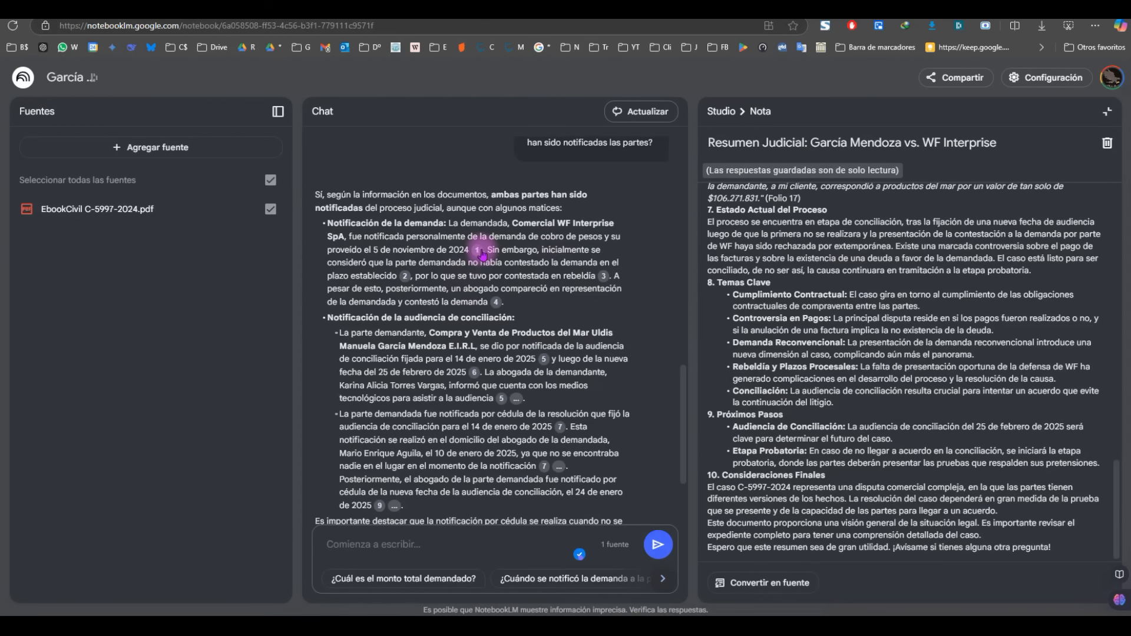
Step: Review the notification answer and check citation 1's source for the 5 November 2024 notice
mouse_move(480, 254)
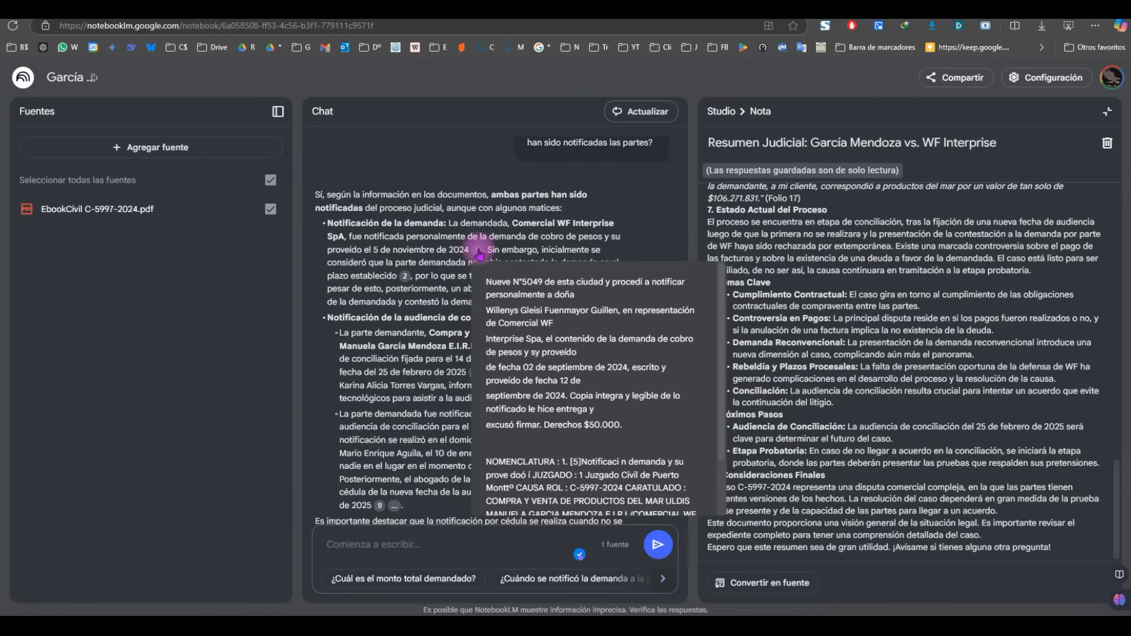
scroll(536, 318, "down", 1)
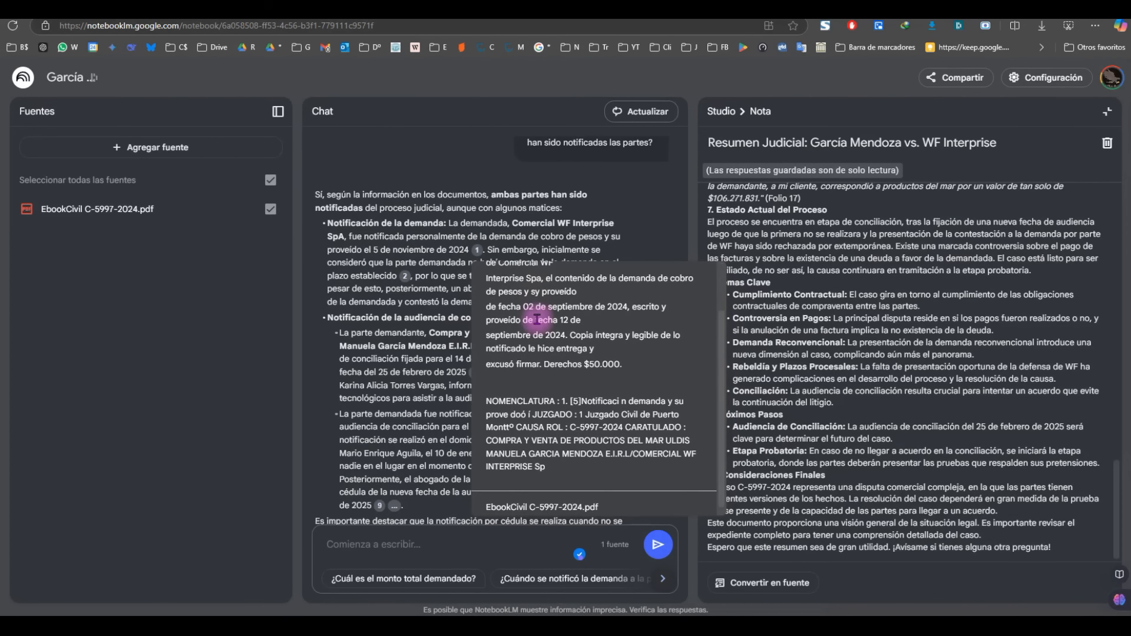
scroll(585, 386, "up", 1)
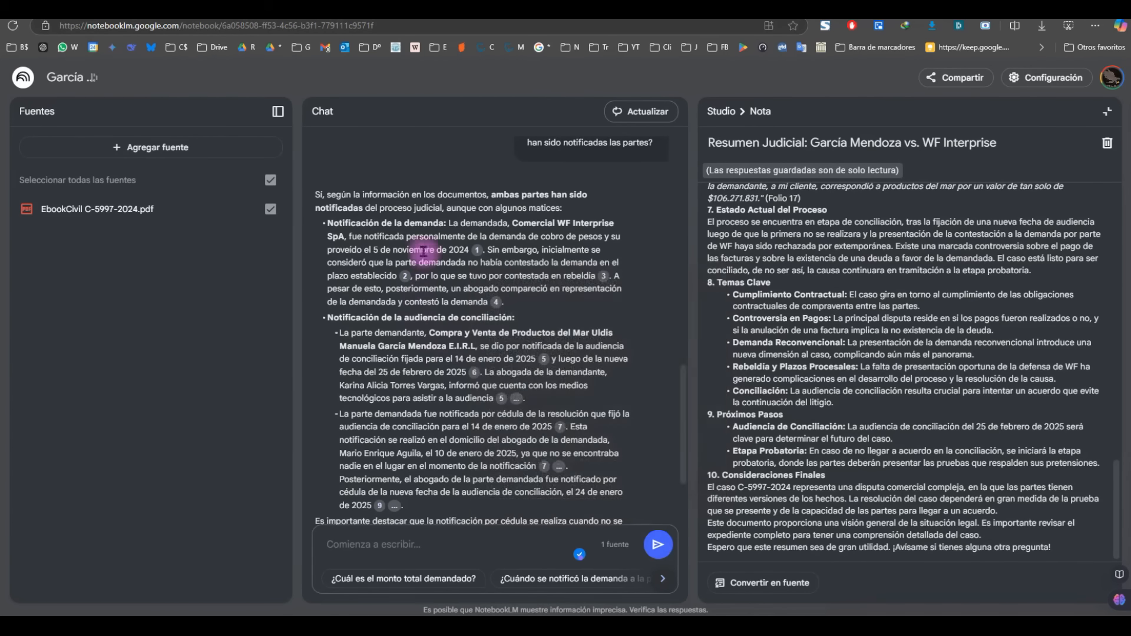
scroll(423, 244, "down", 3)
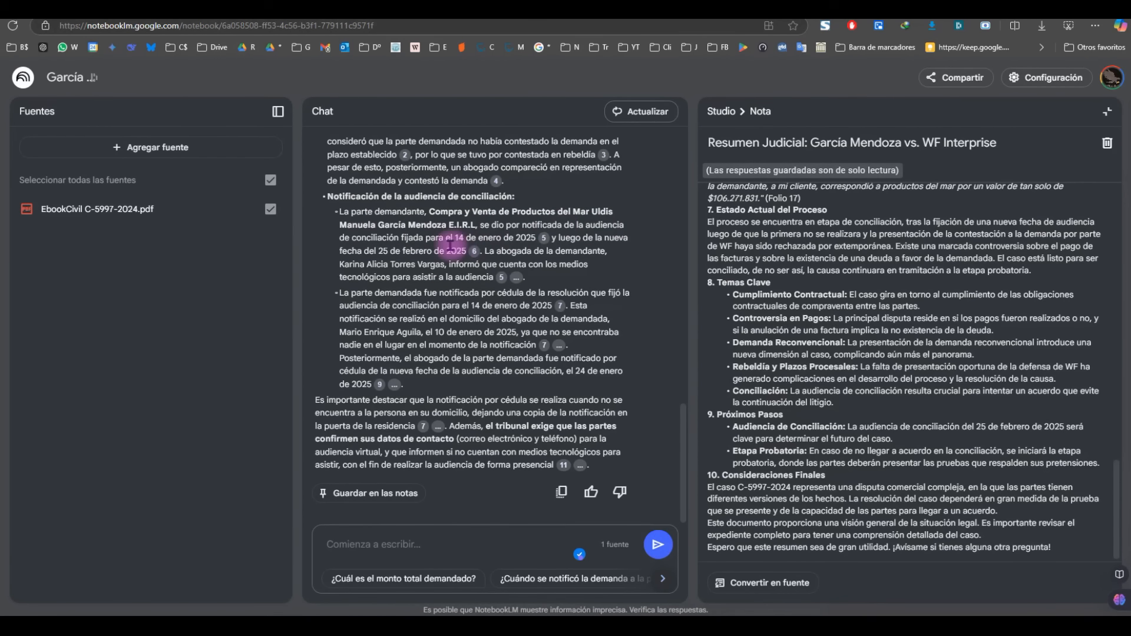
scroll(451, 250, "up", 3)
scroll(449, 318, "down", 3)
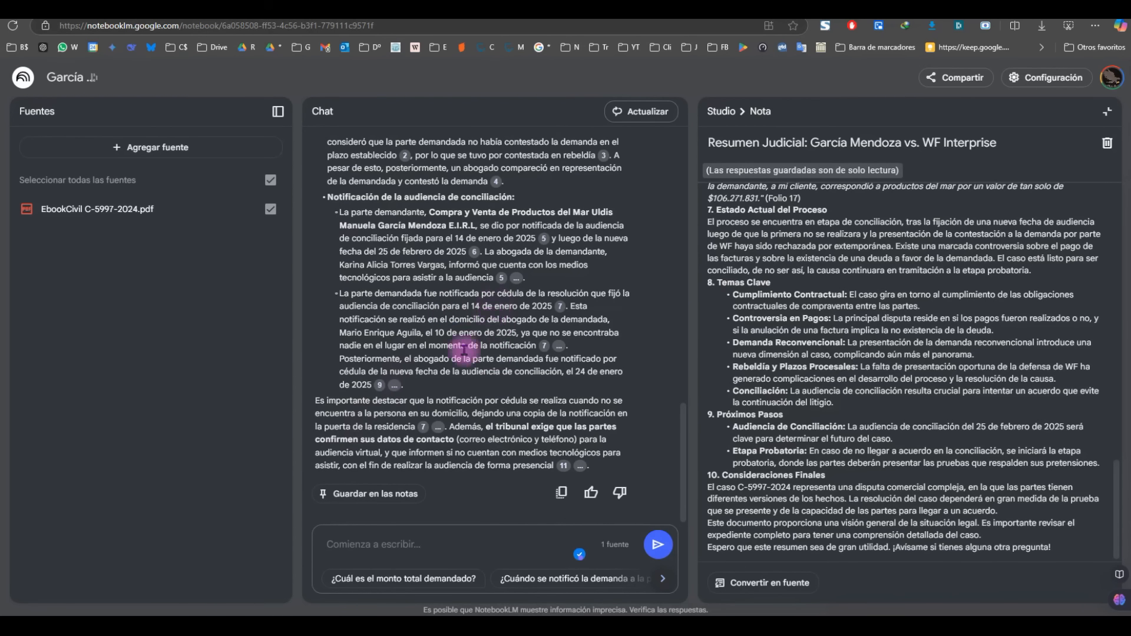
scroll(456, 347, "up", 5)
scroll(457, 346, "down", 5)
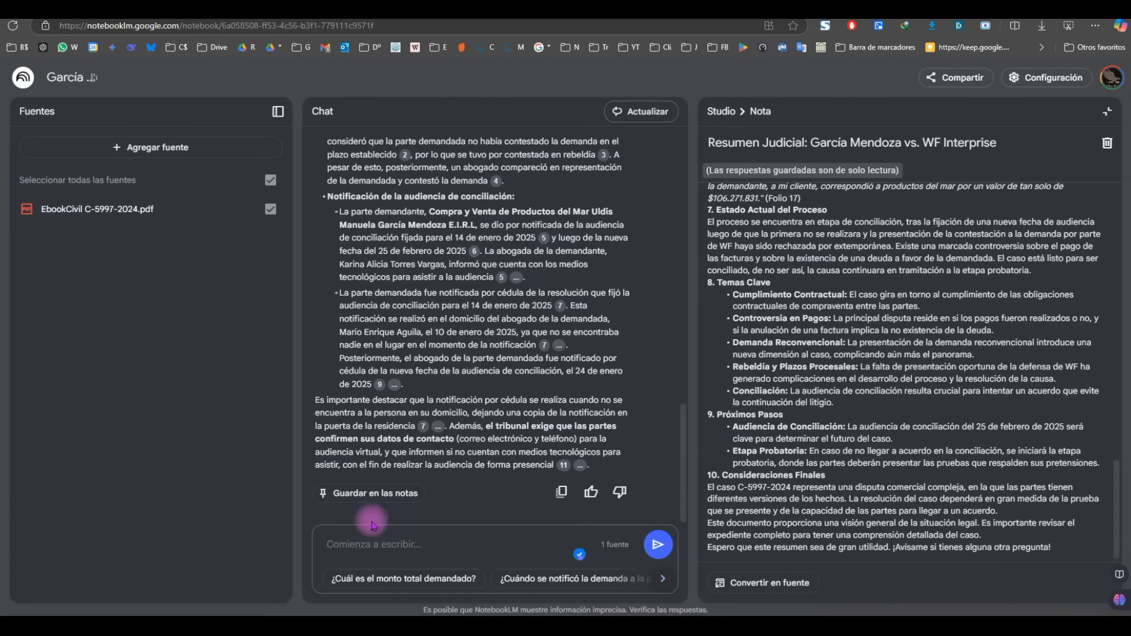
Step: Save the party-notification answer as a note and clear the chat conversation
left_click(377, 495)
left_click(711, 111)
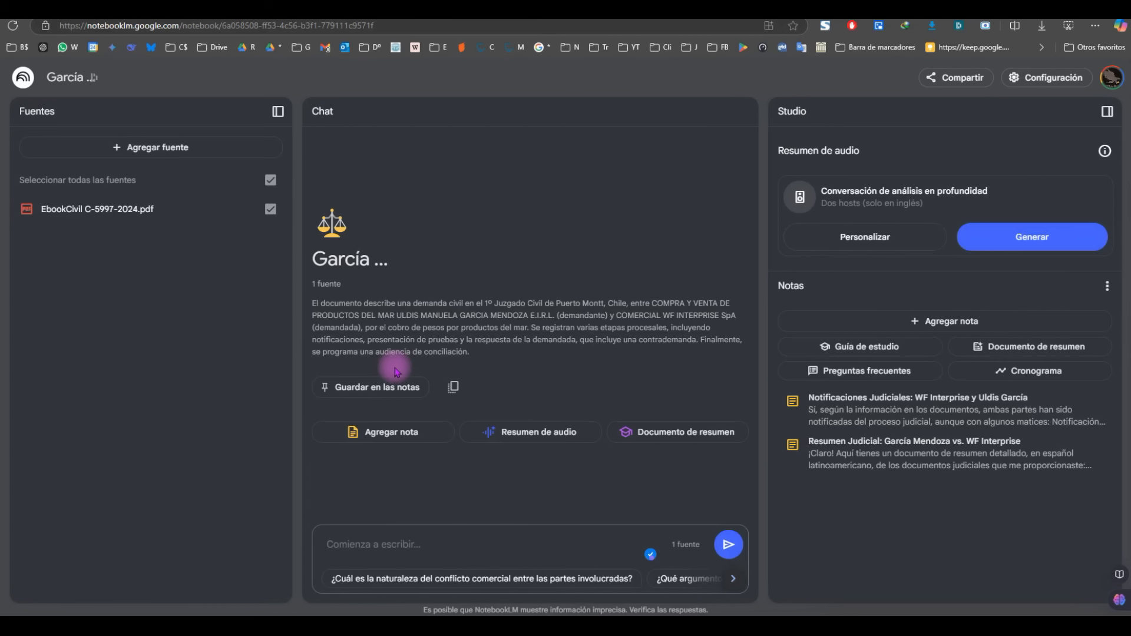